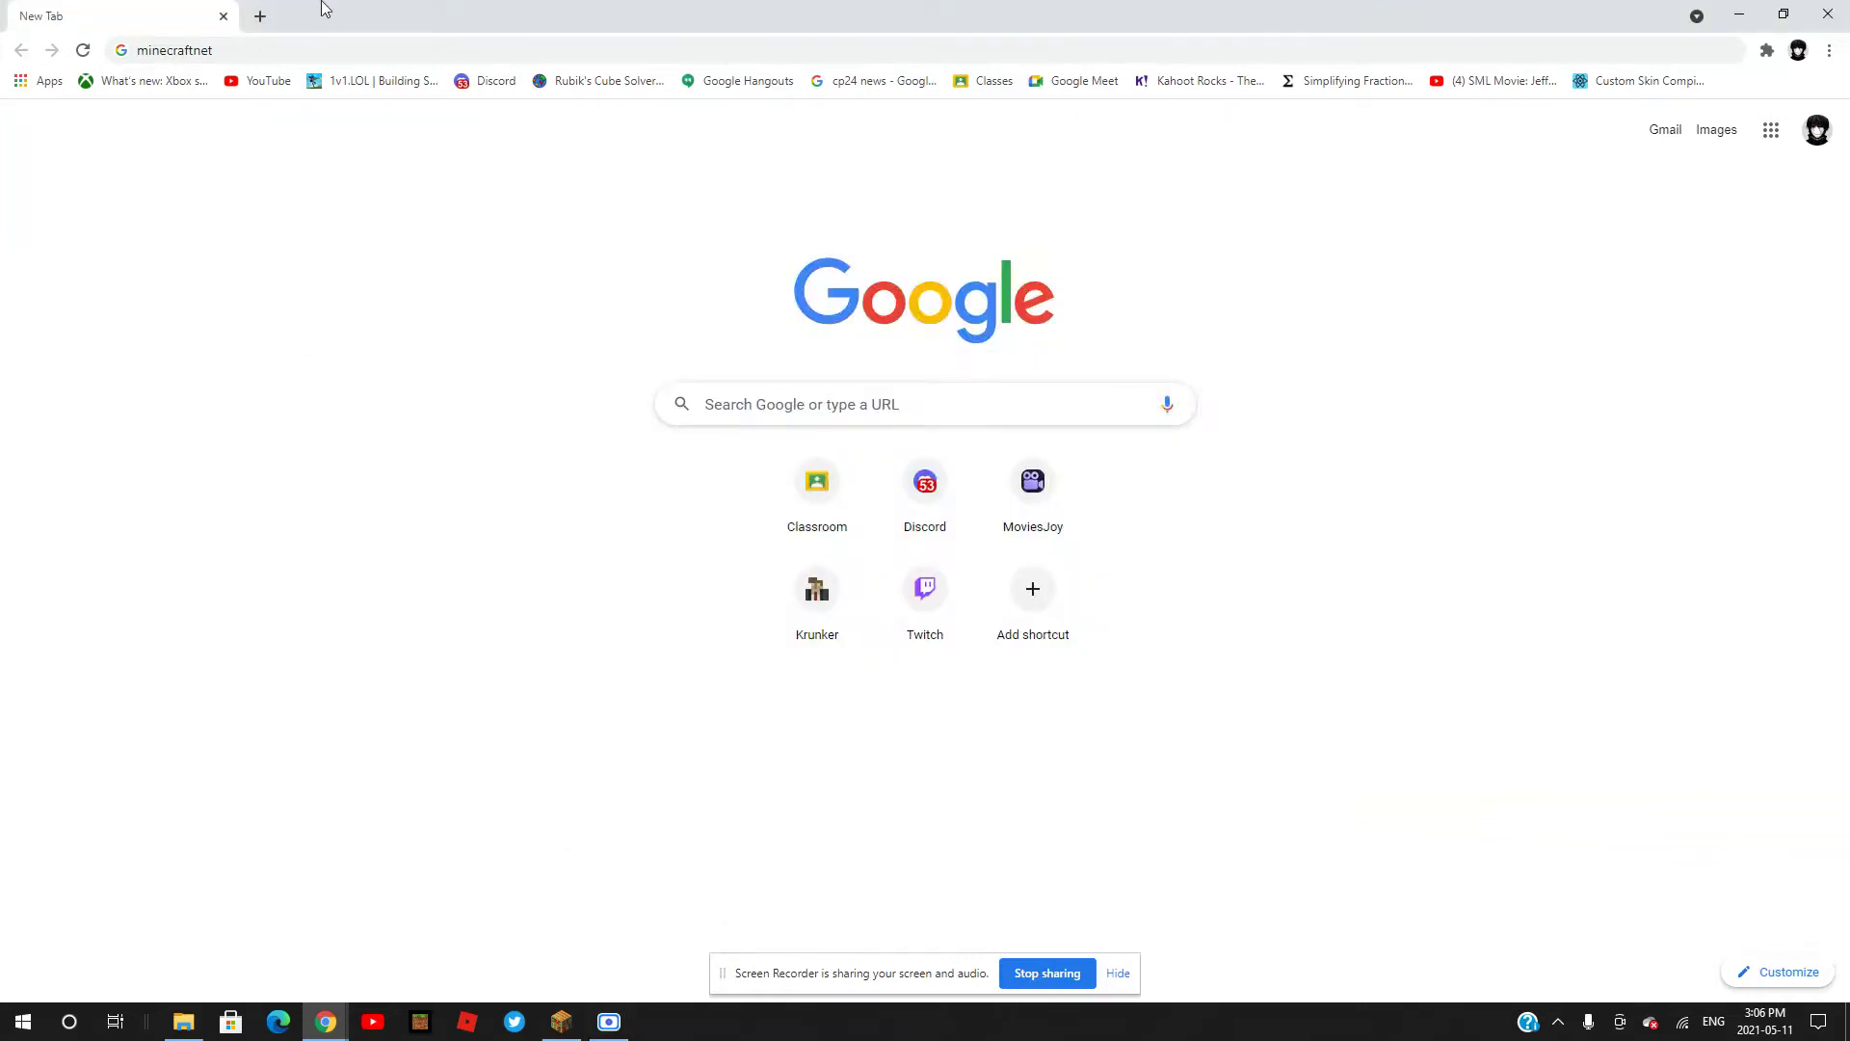
- Replace the address bar text with minecraftskins.net, removing the autocompleted .com ending
click(344, 45)
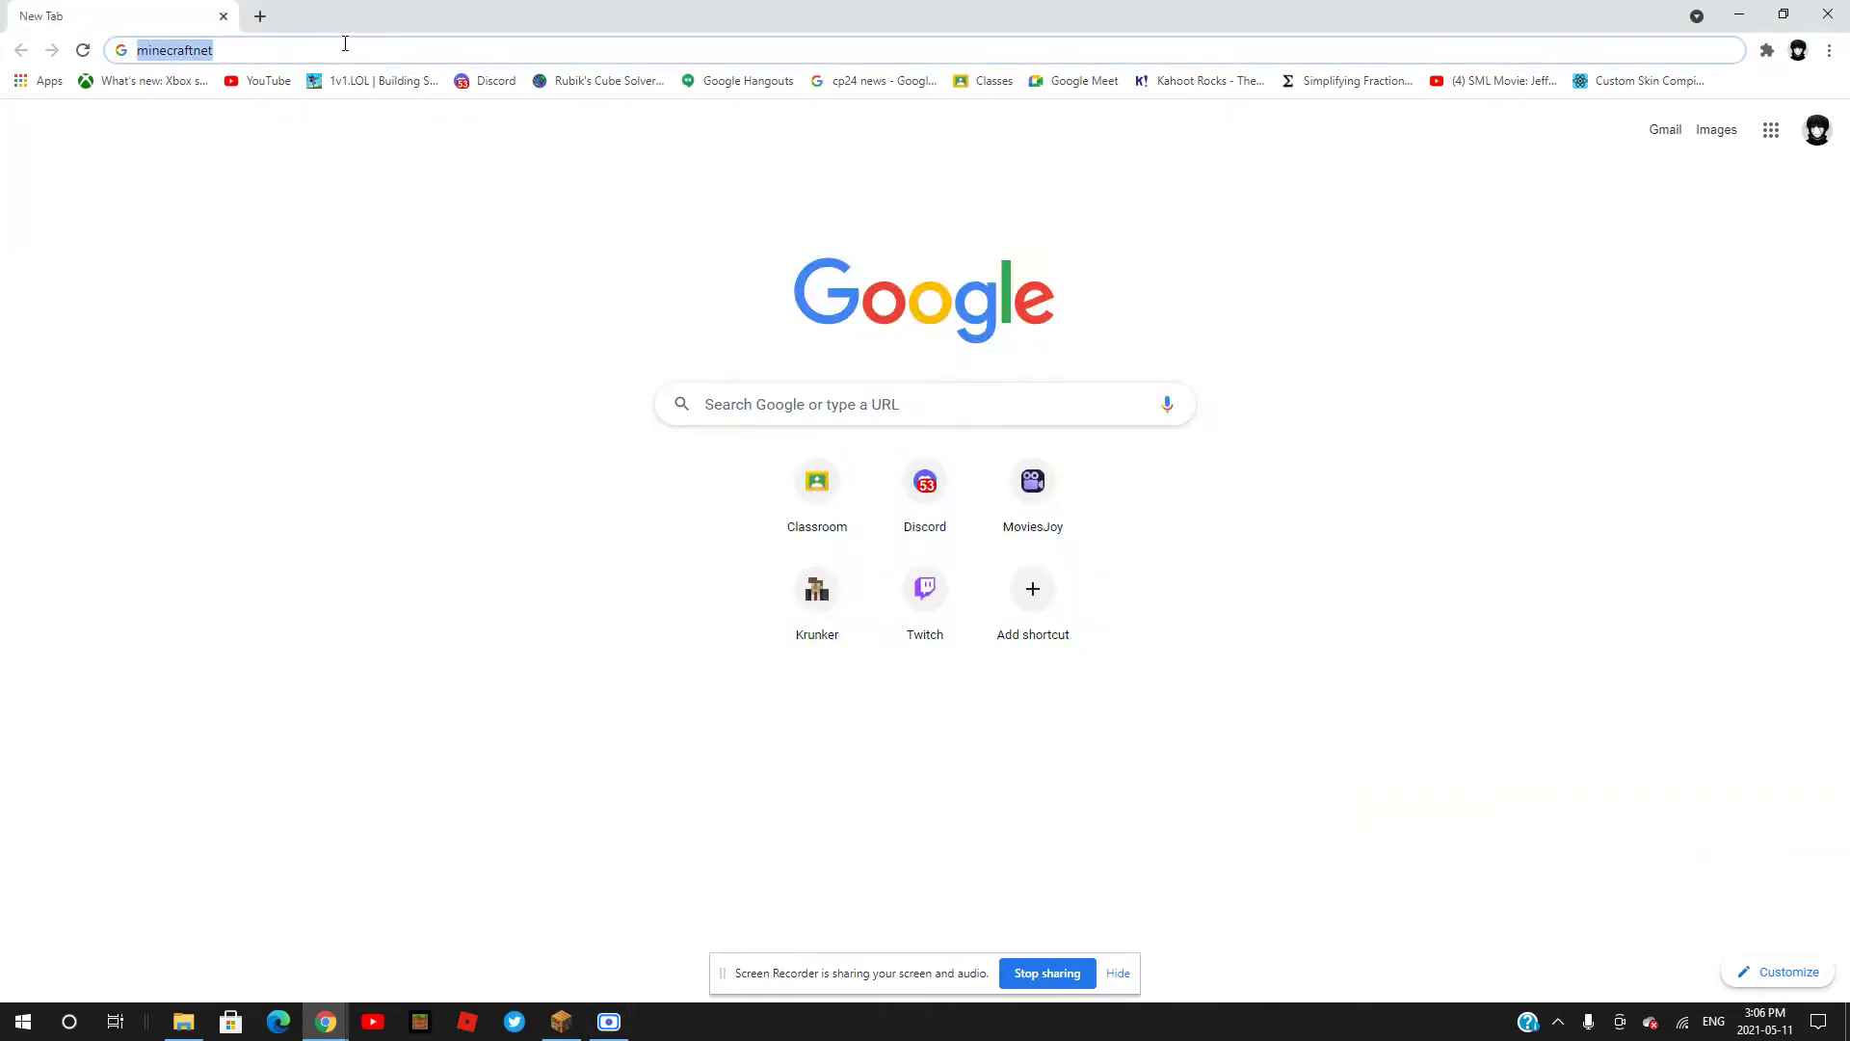
key(BackSpace)
text(mine)
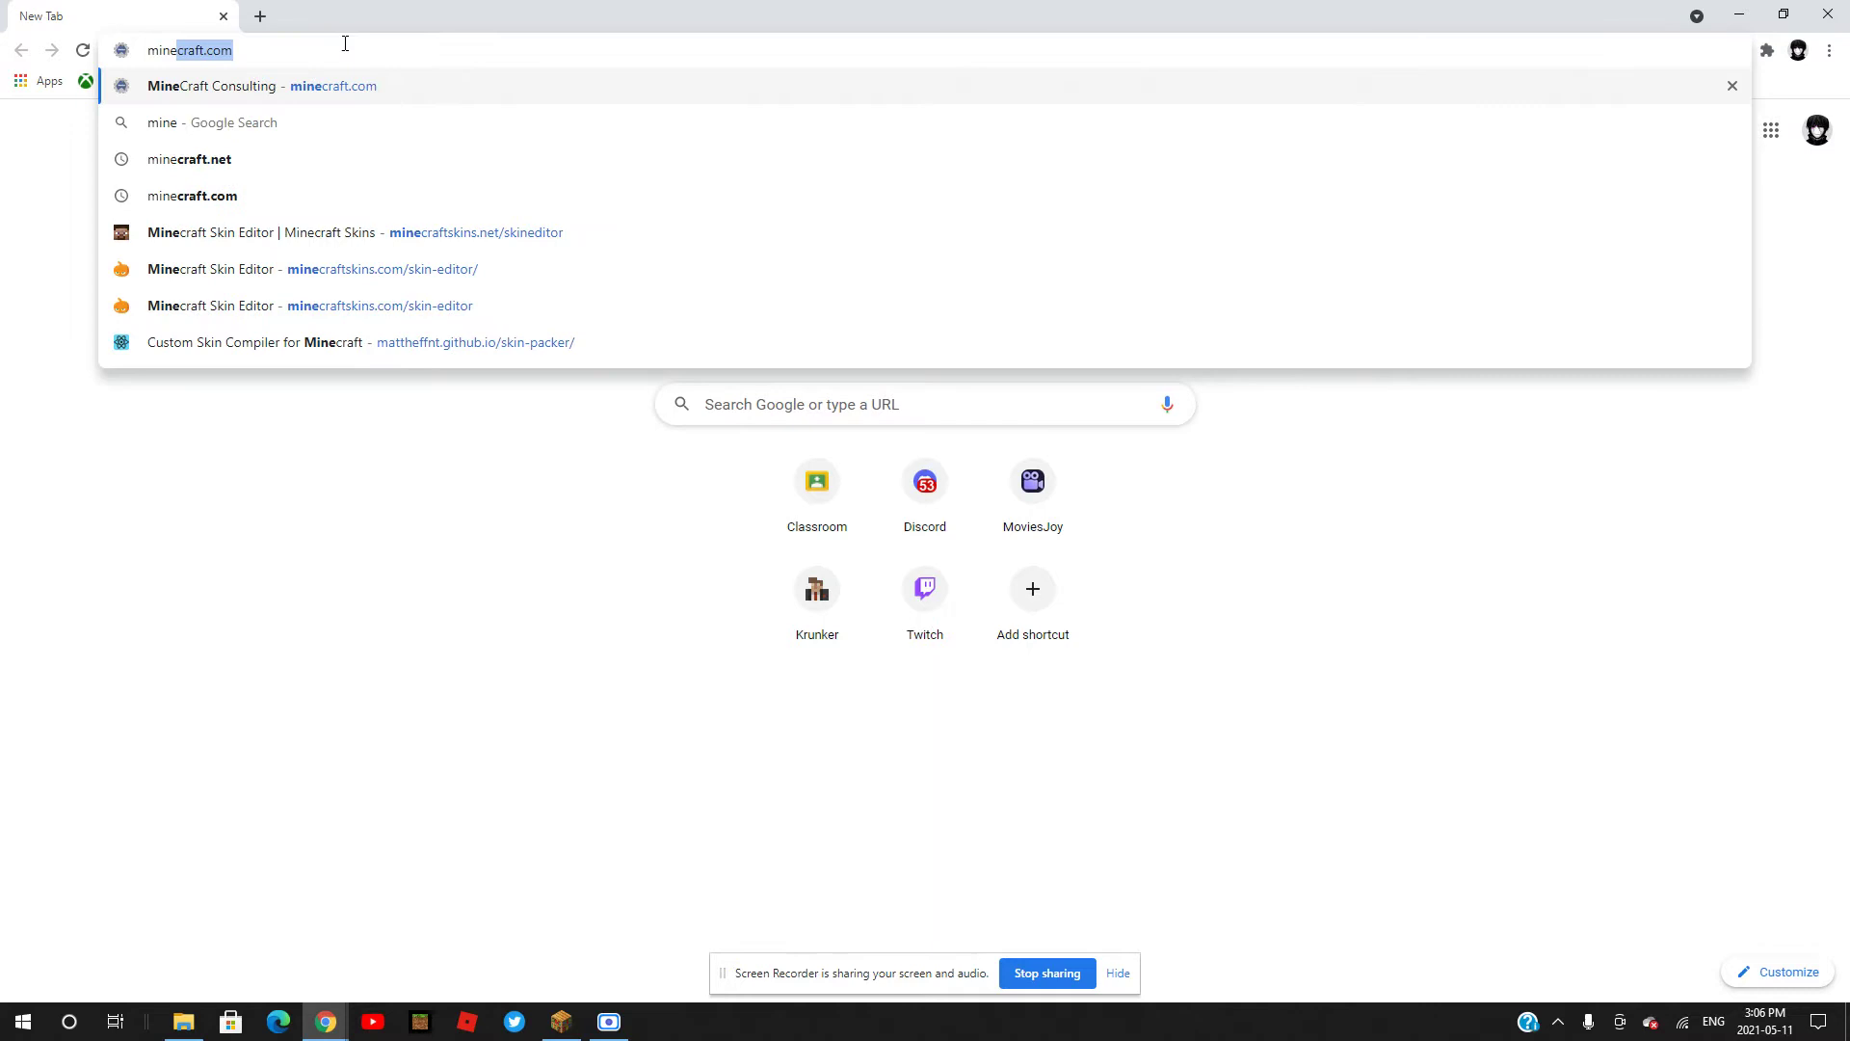
text(craft)
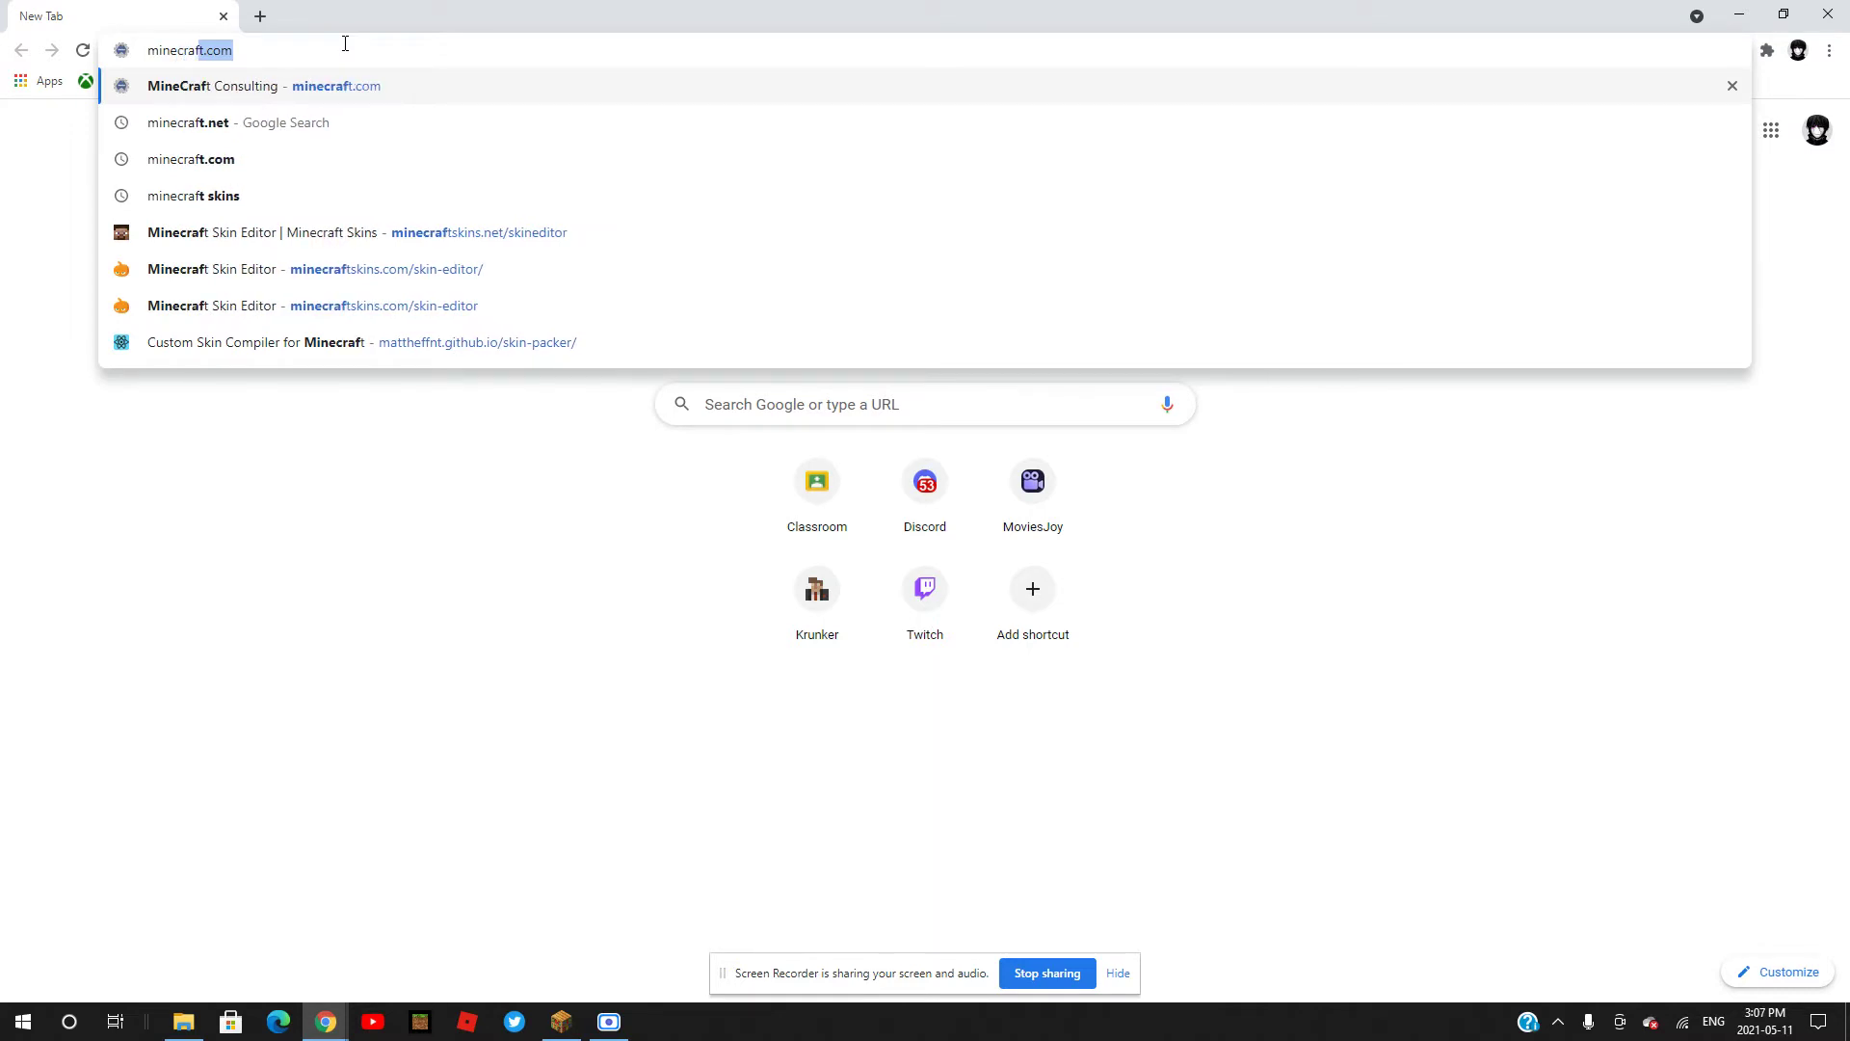
text(skins)
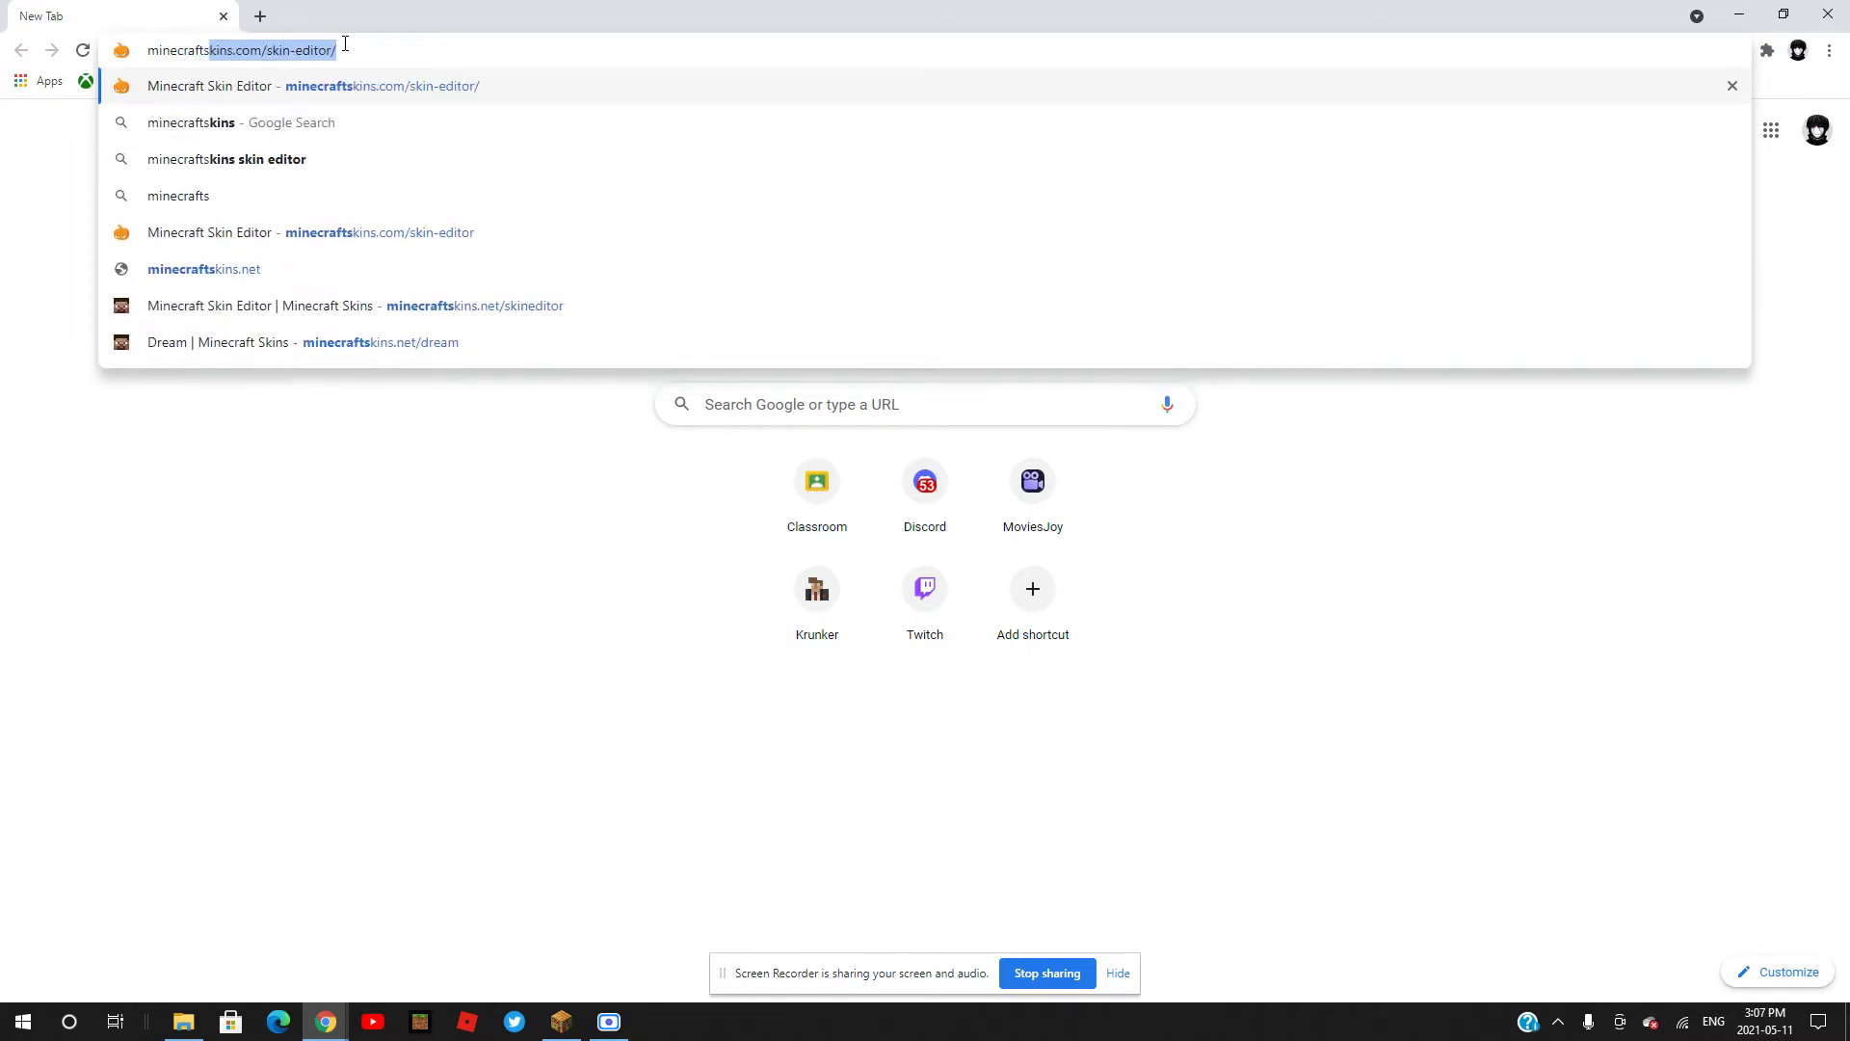
key(BackSpace)
text(.net)
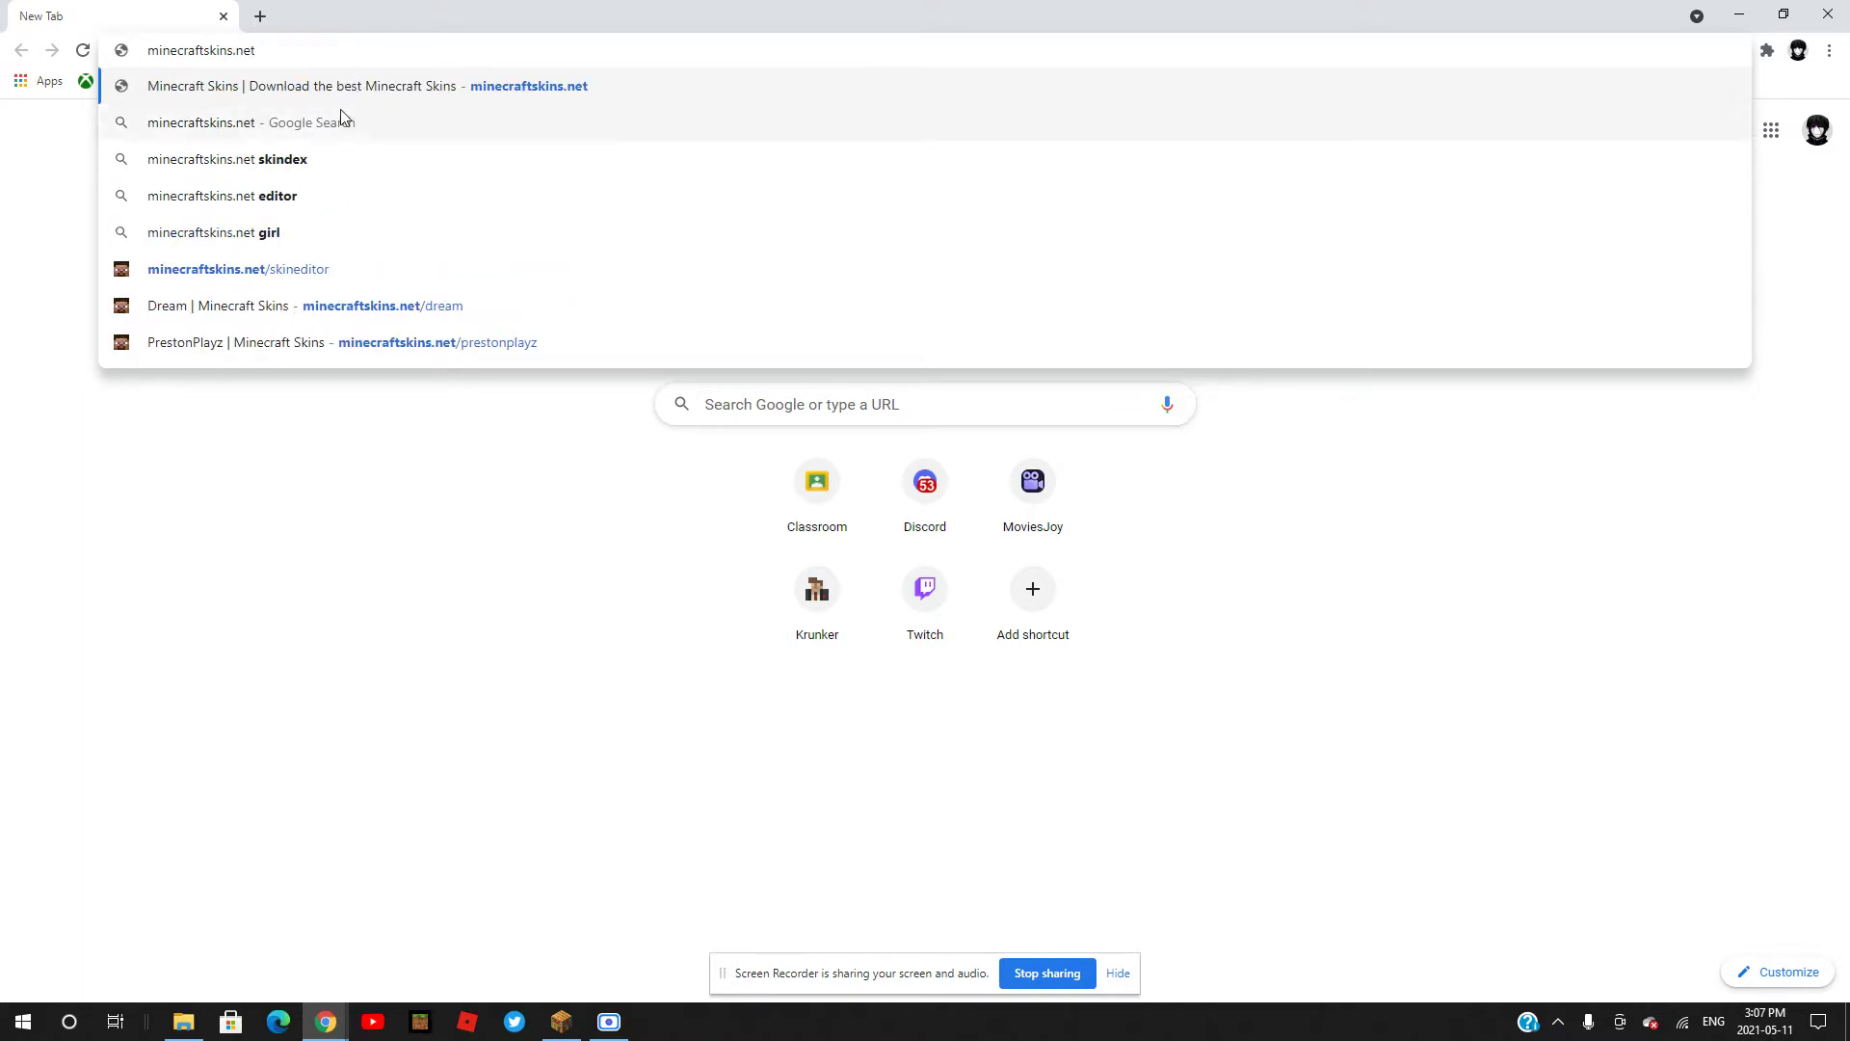
- Search for the minecraftskins.net editor and open the Games skin category
click(306, 195)
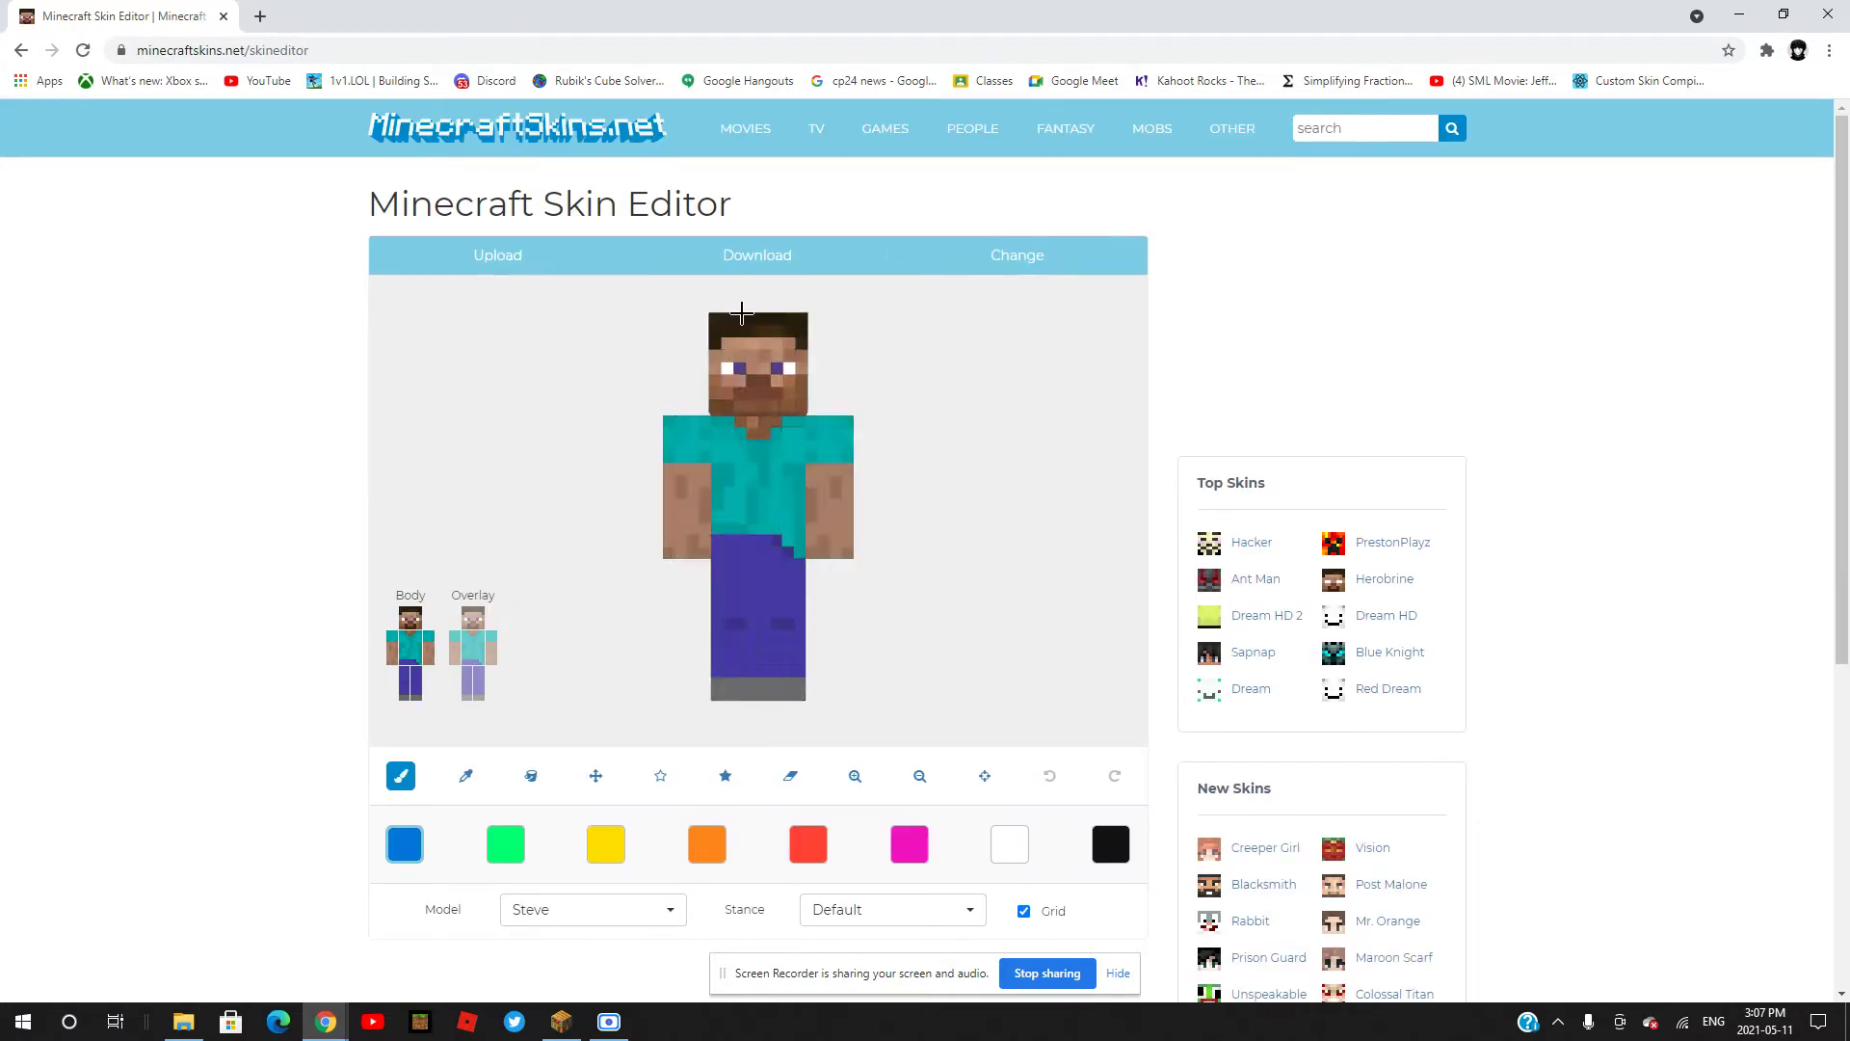
click(892, 133)
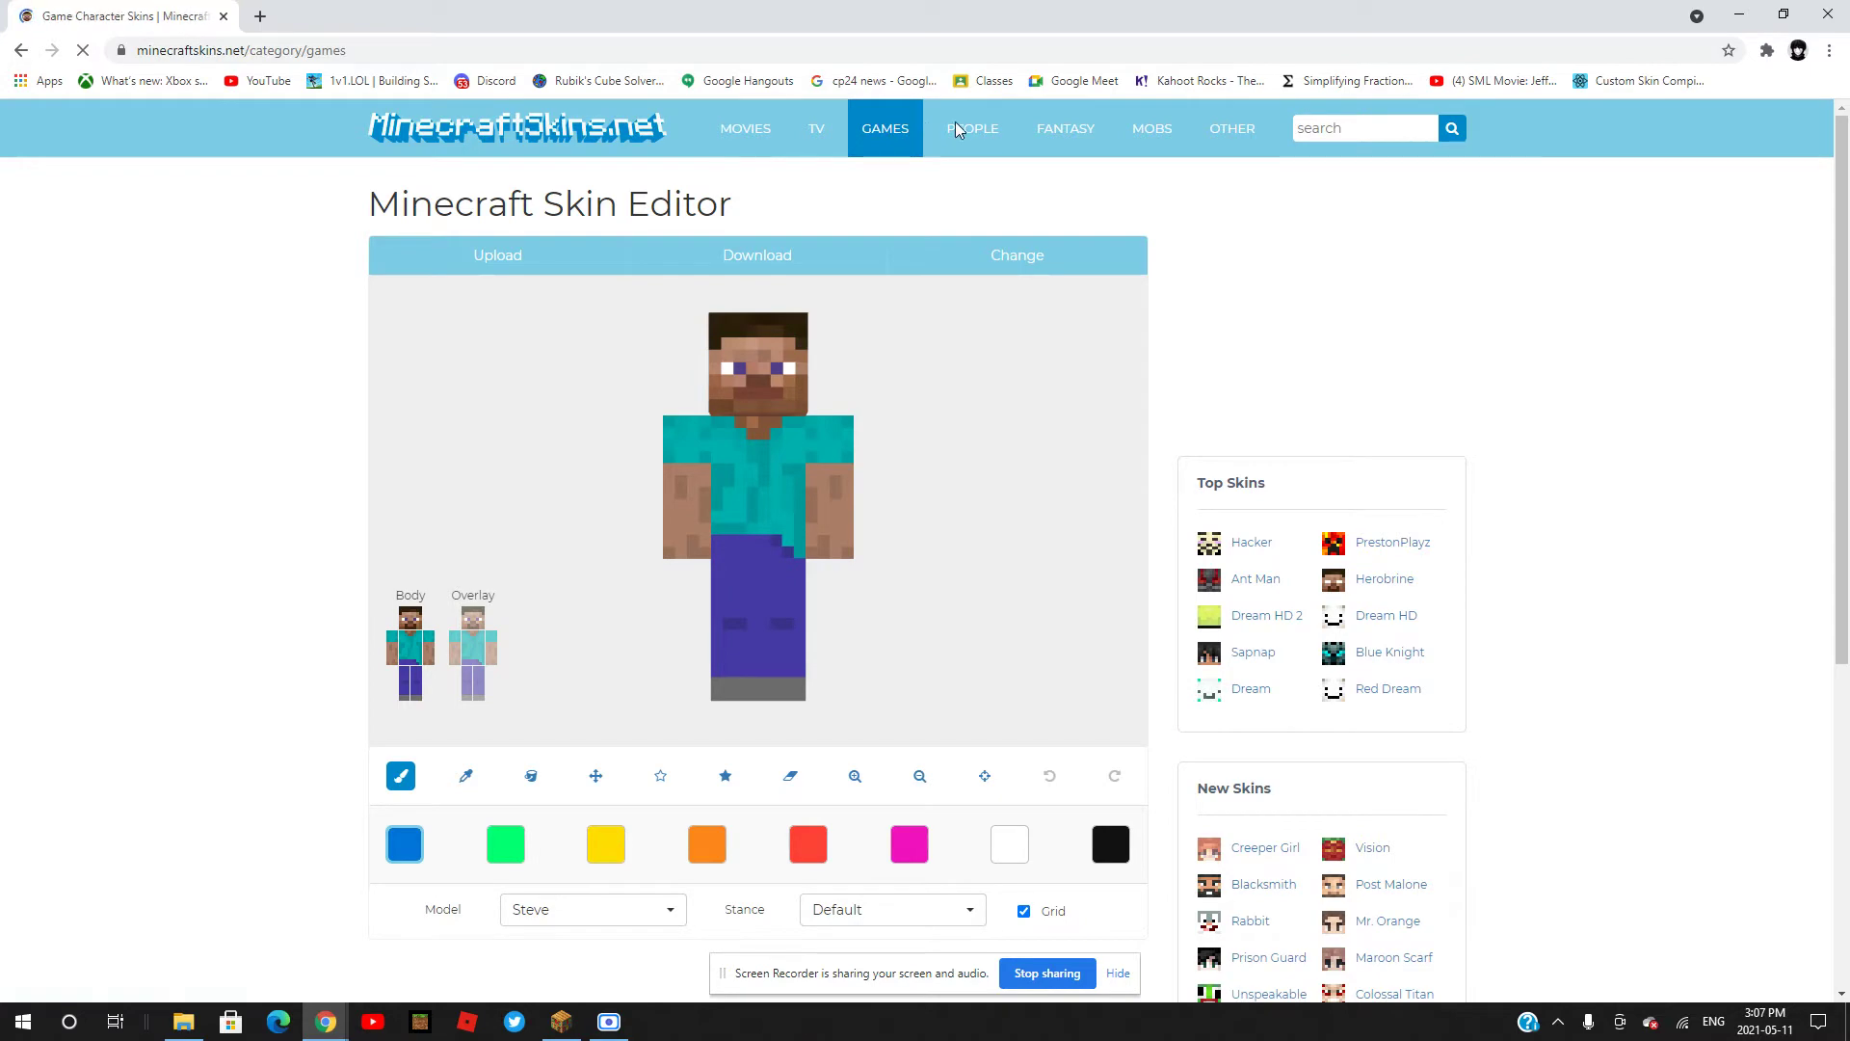
scroll(963, 578, down, 15)
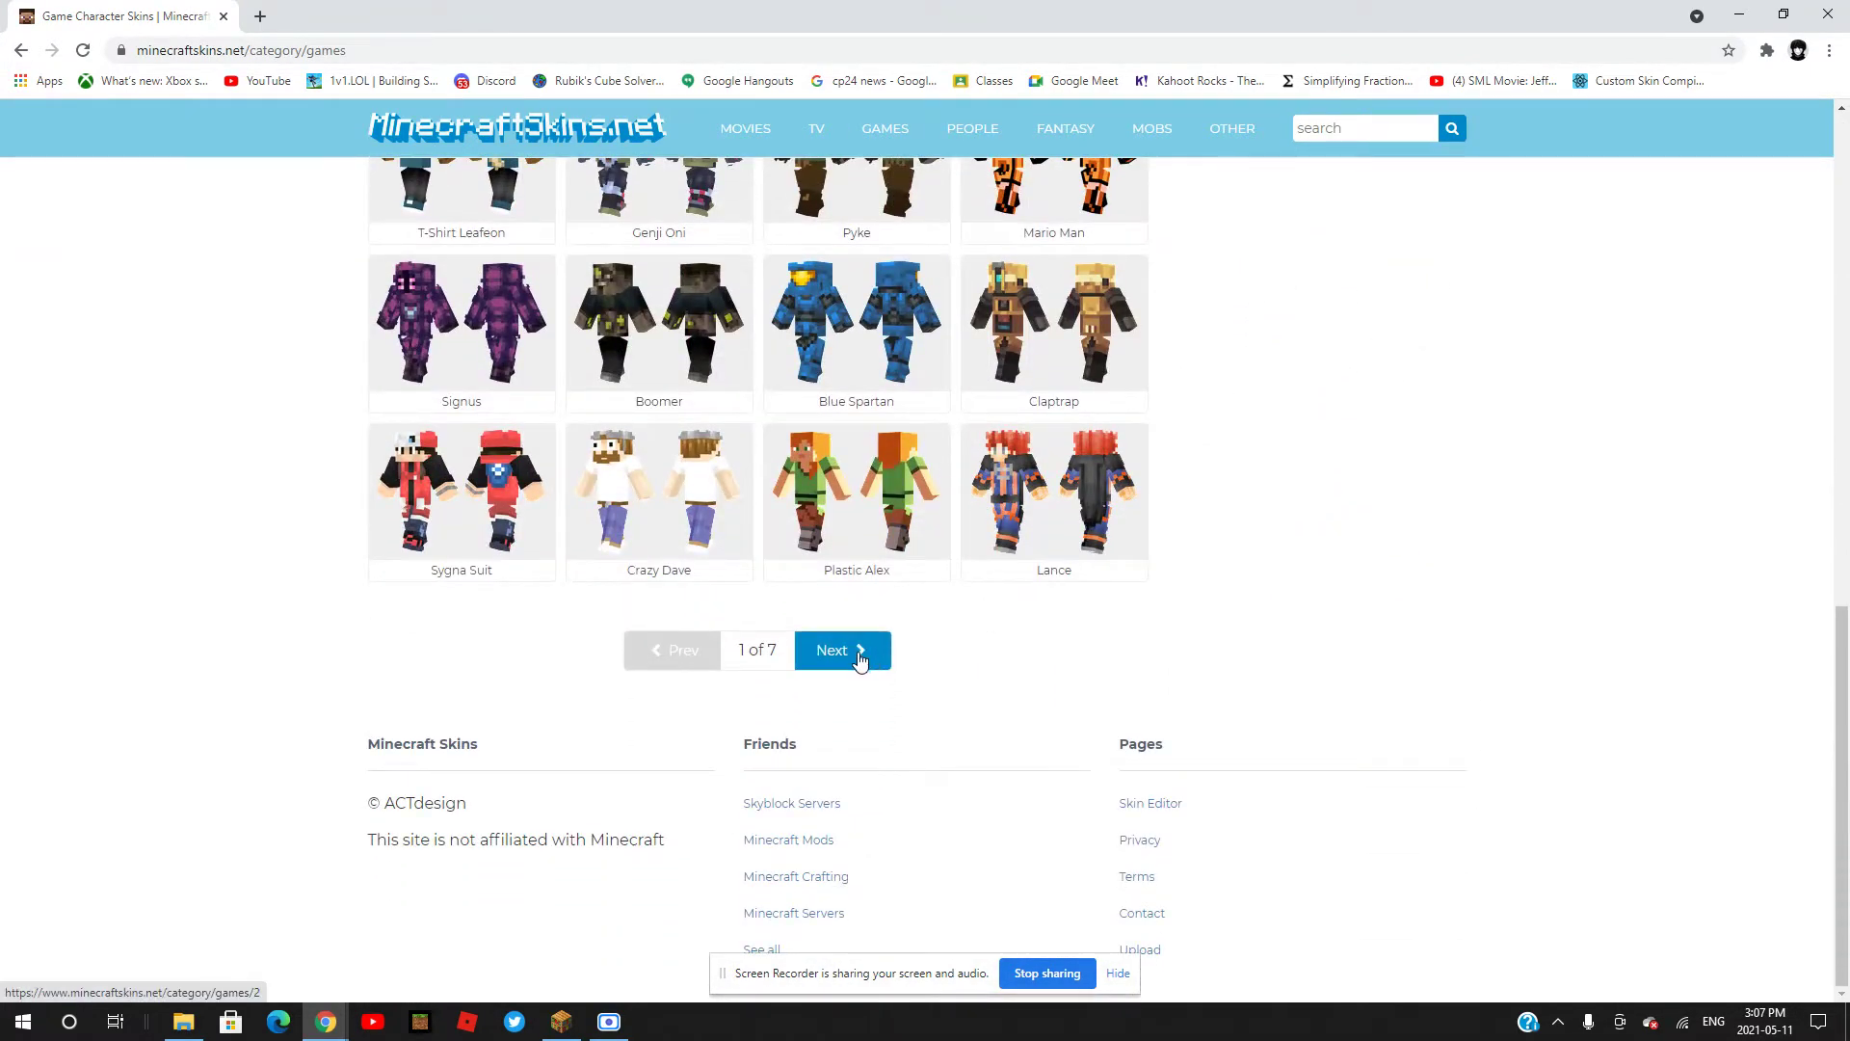
- Page through the Game Character Skins listing to page 4 of 7
click(859, 651)
scroll(824, 610, down, 10)
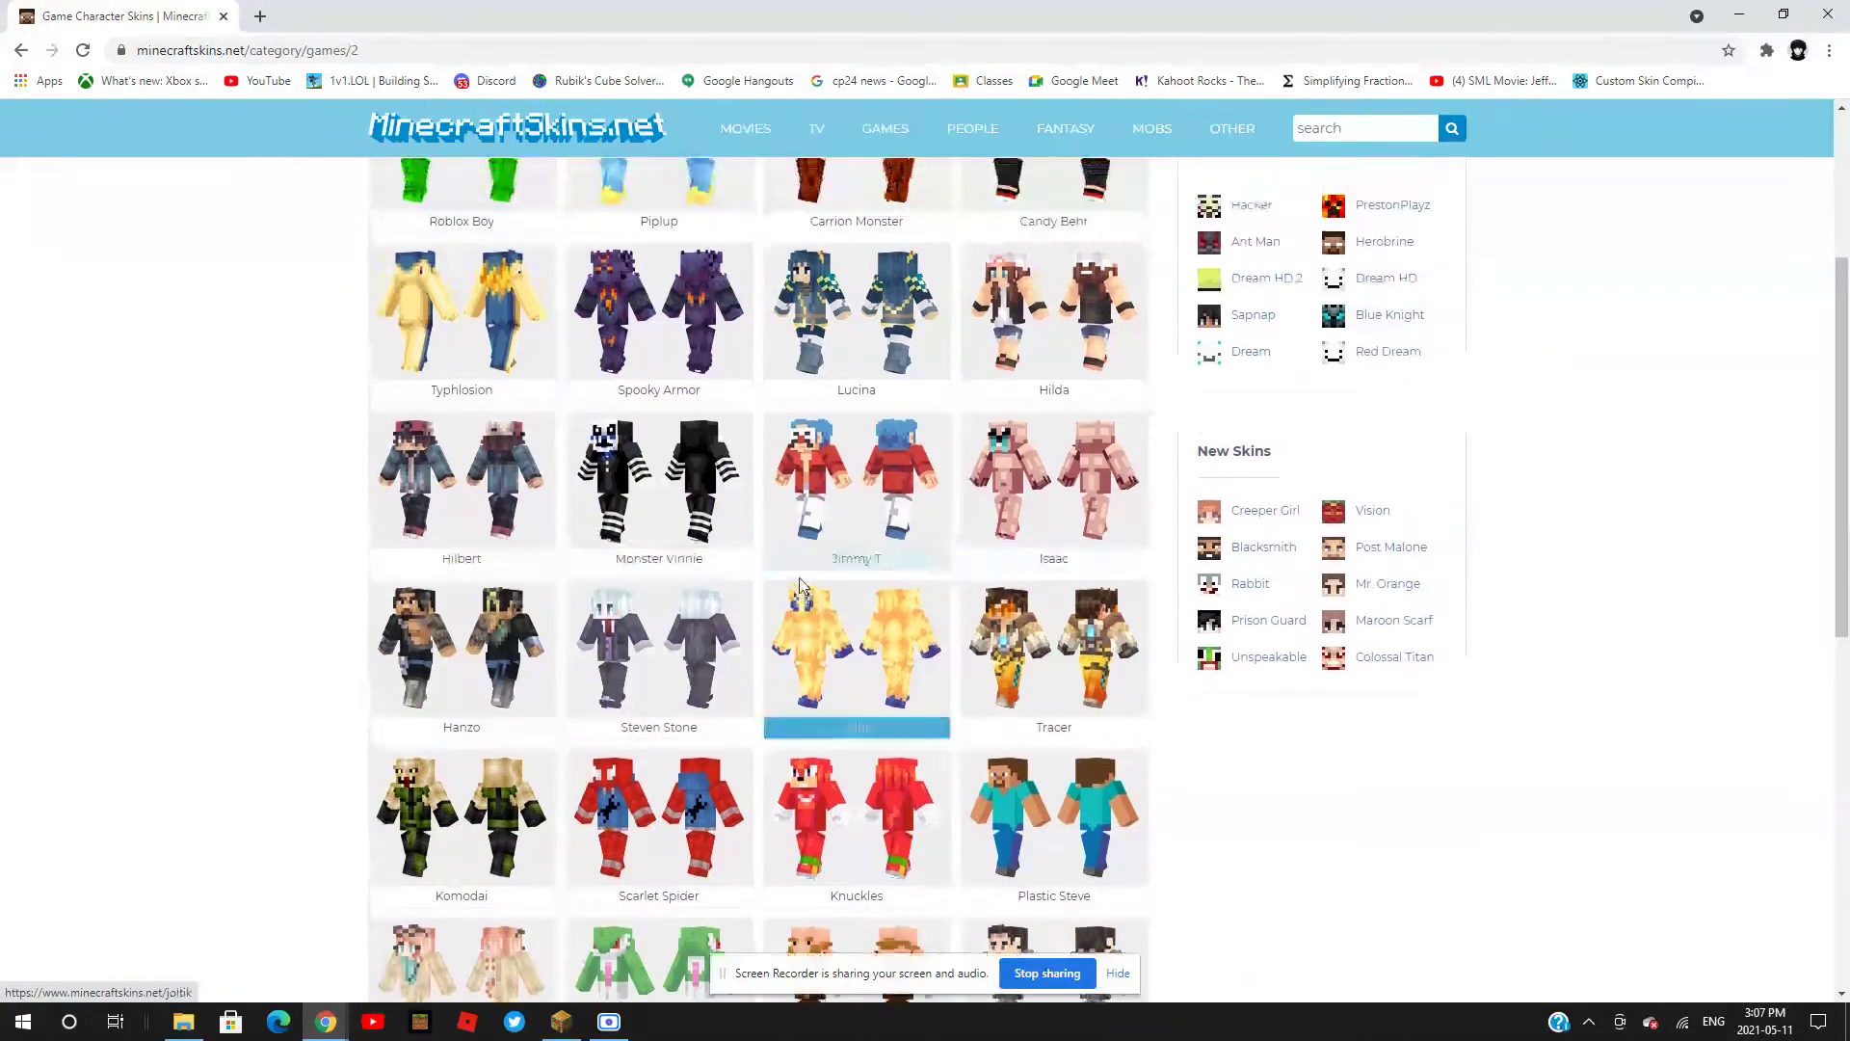
scroll(800, 585, down, 2)
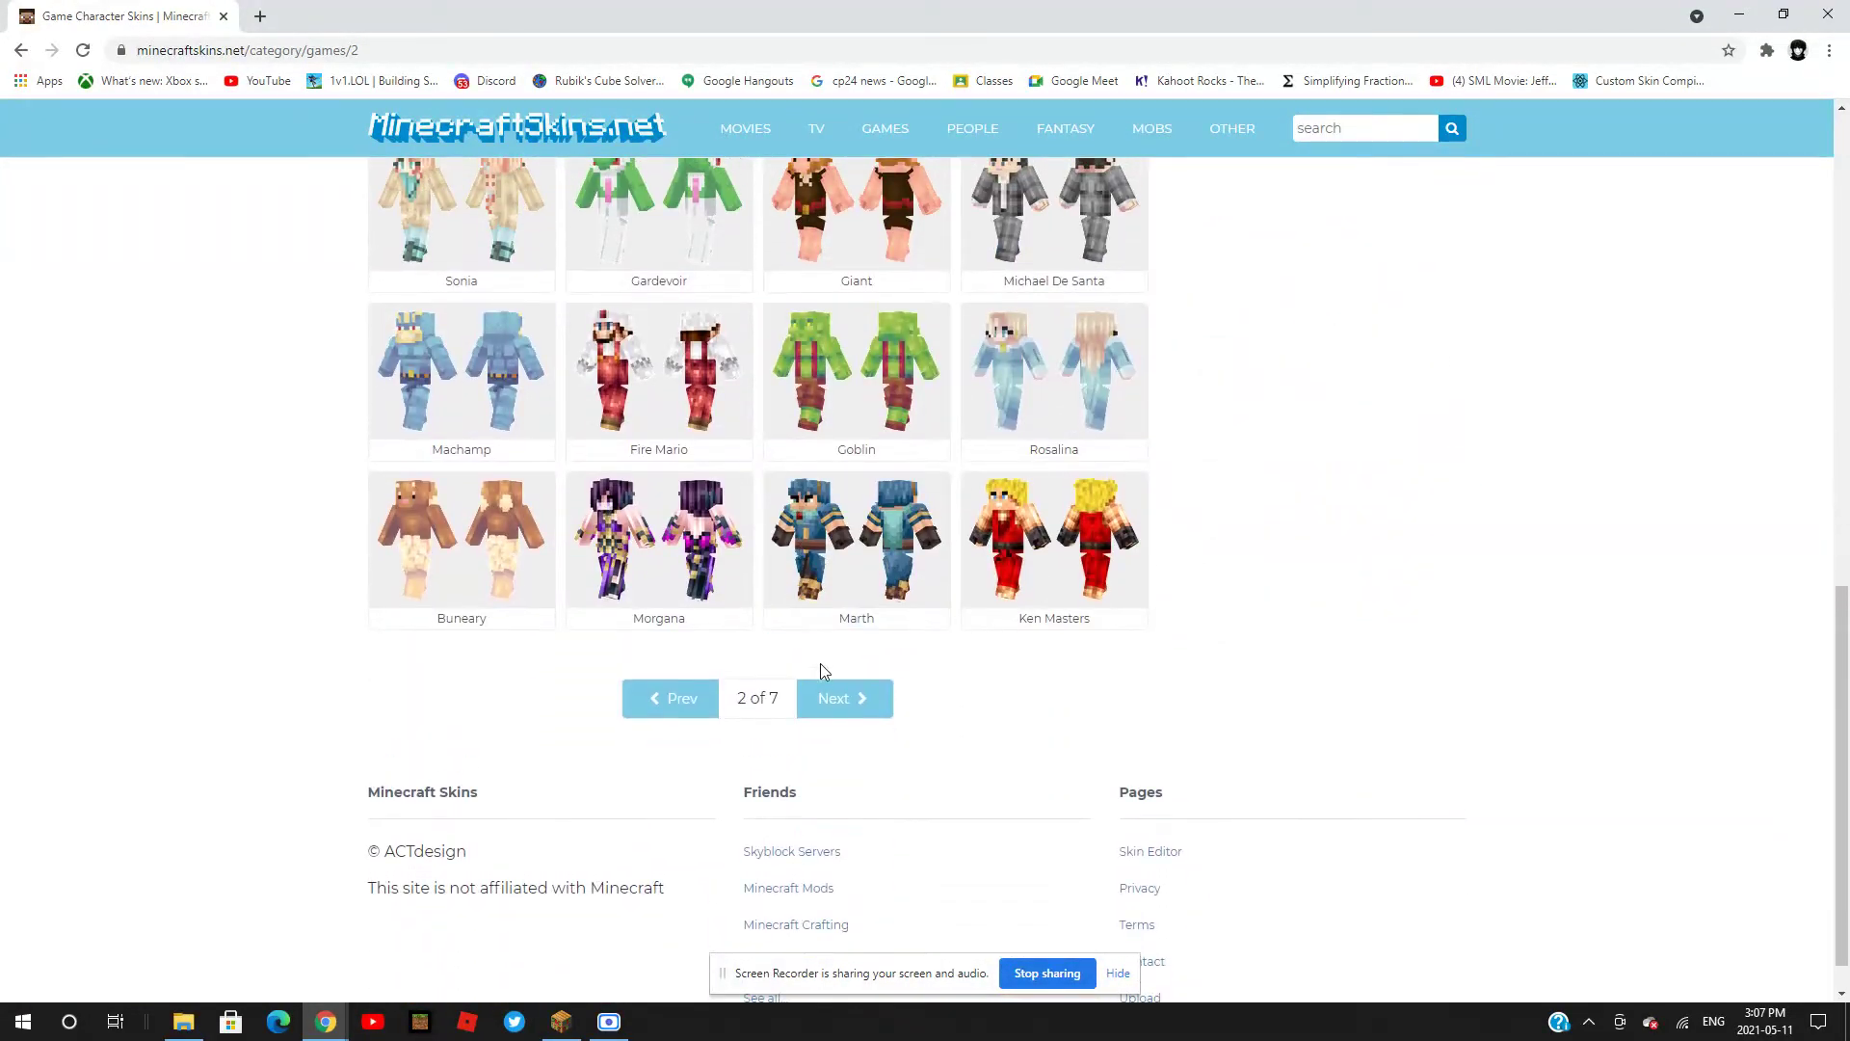
click(818, 698)
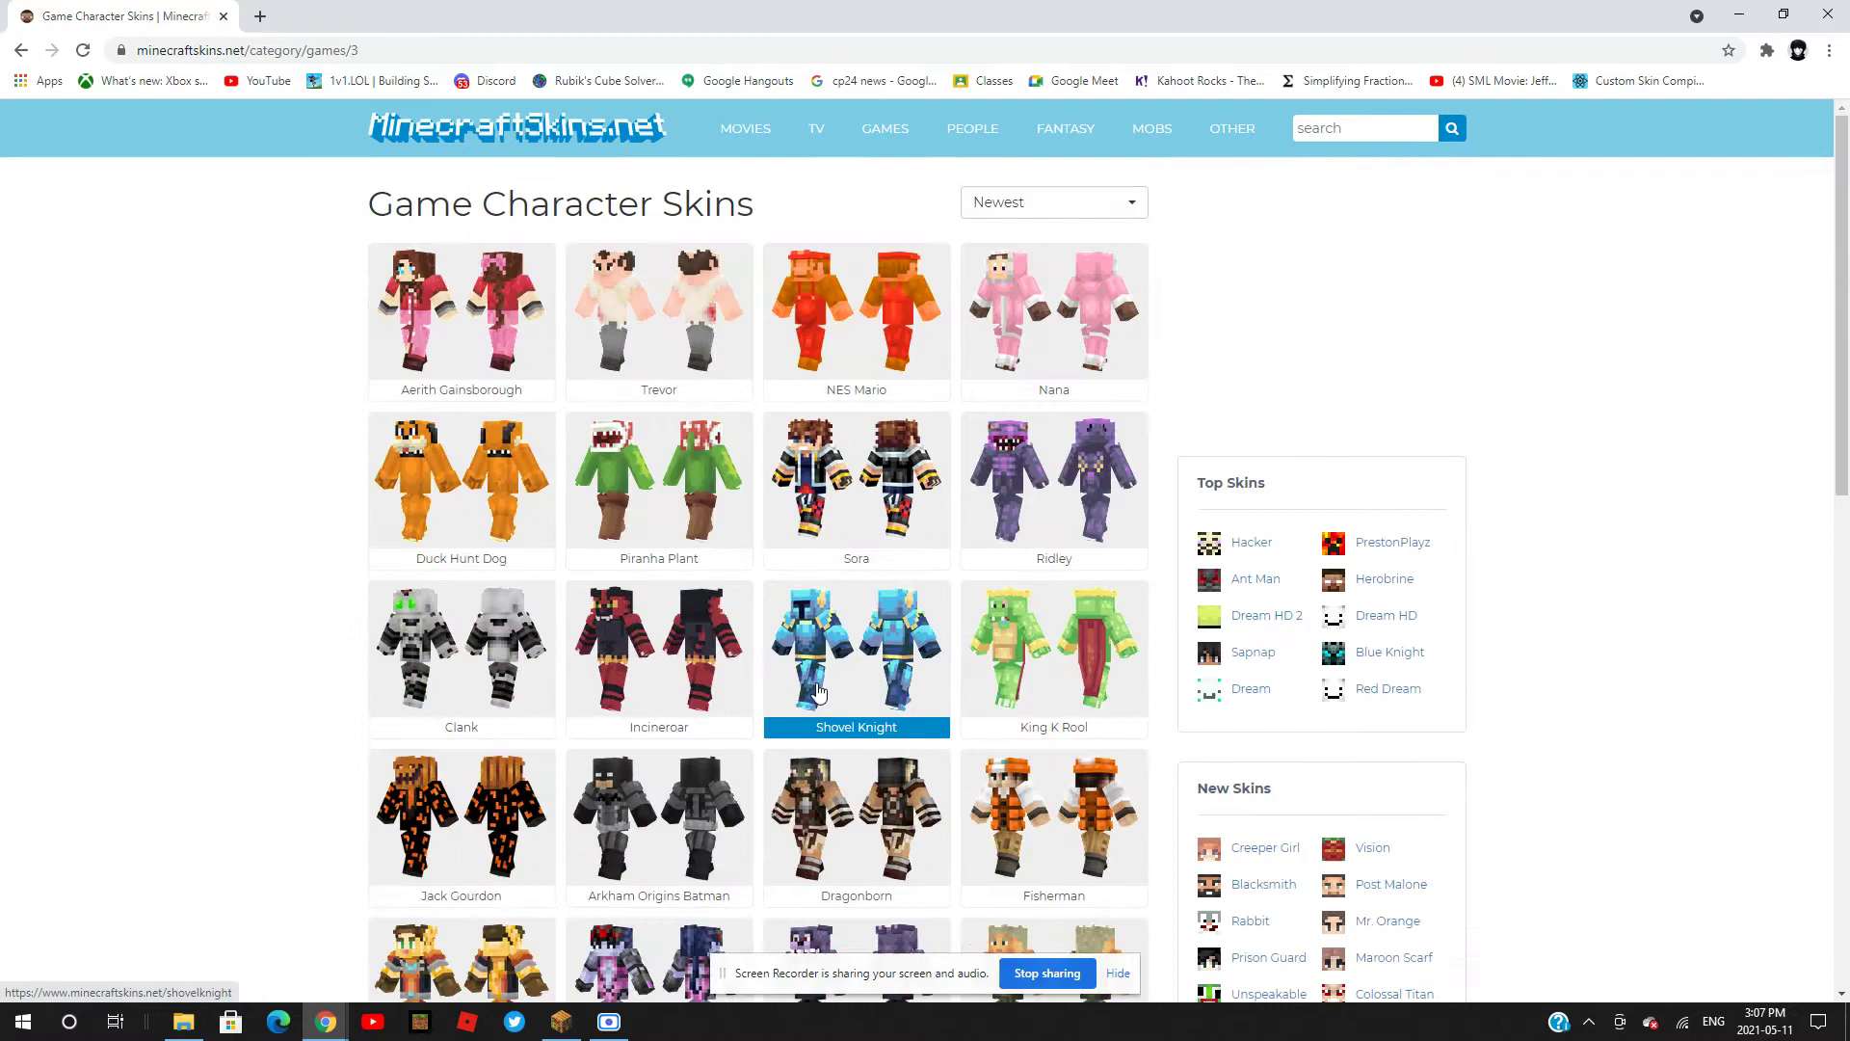
scroll(864, 680, down, 3)
scroll(865, 679, down, 5)
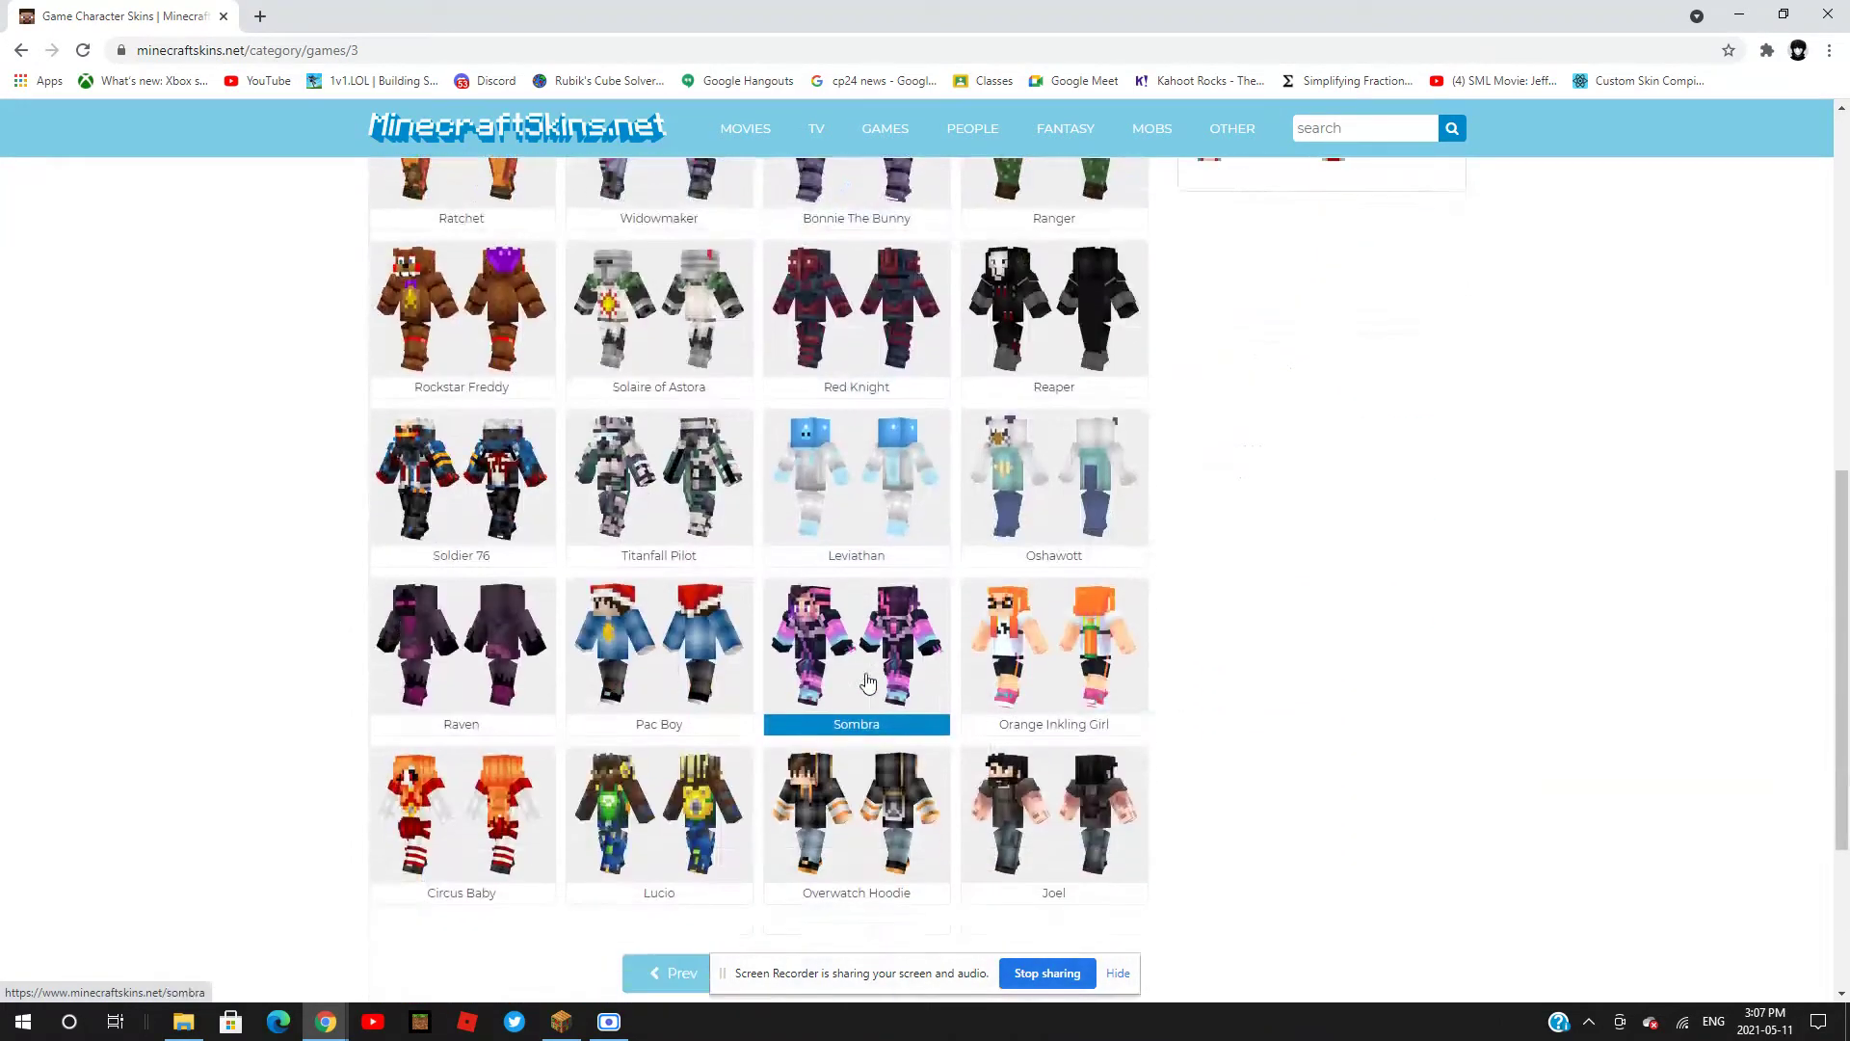
scroll(858, 656, up, 3)
scroll(722, 363, up, 5)
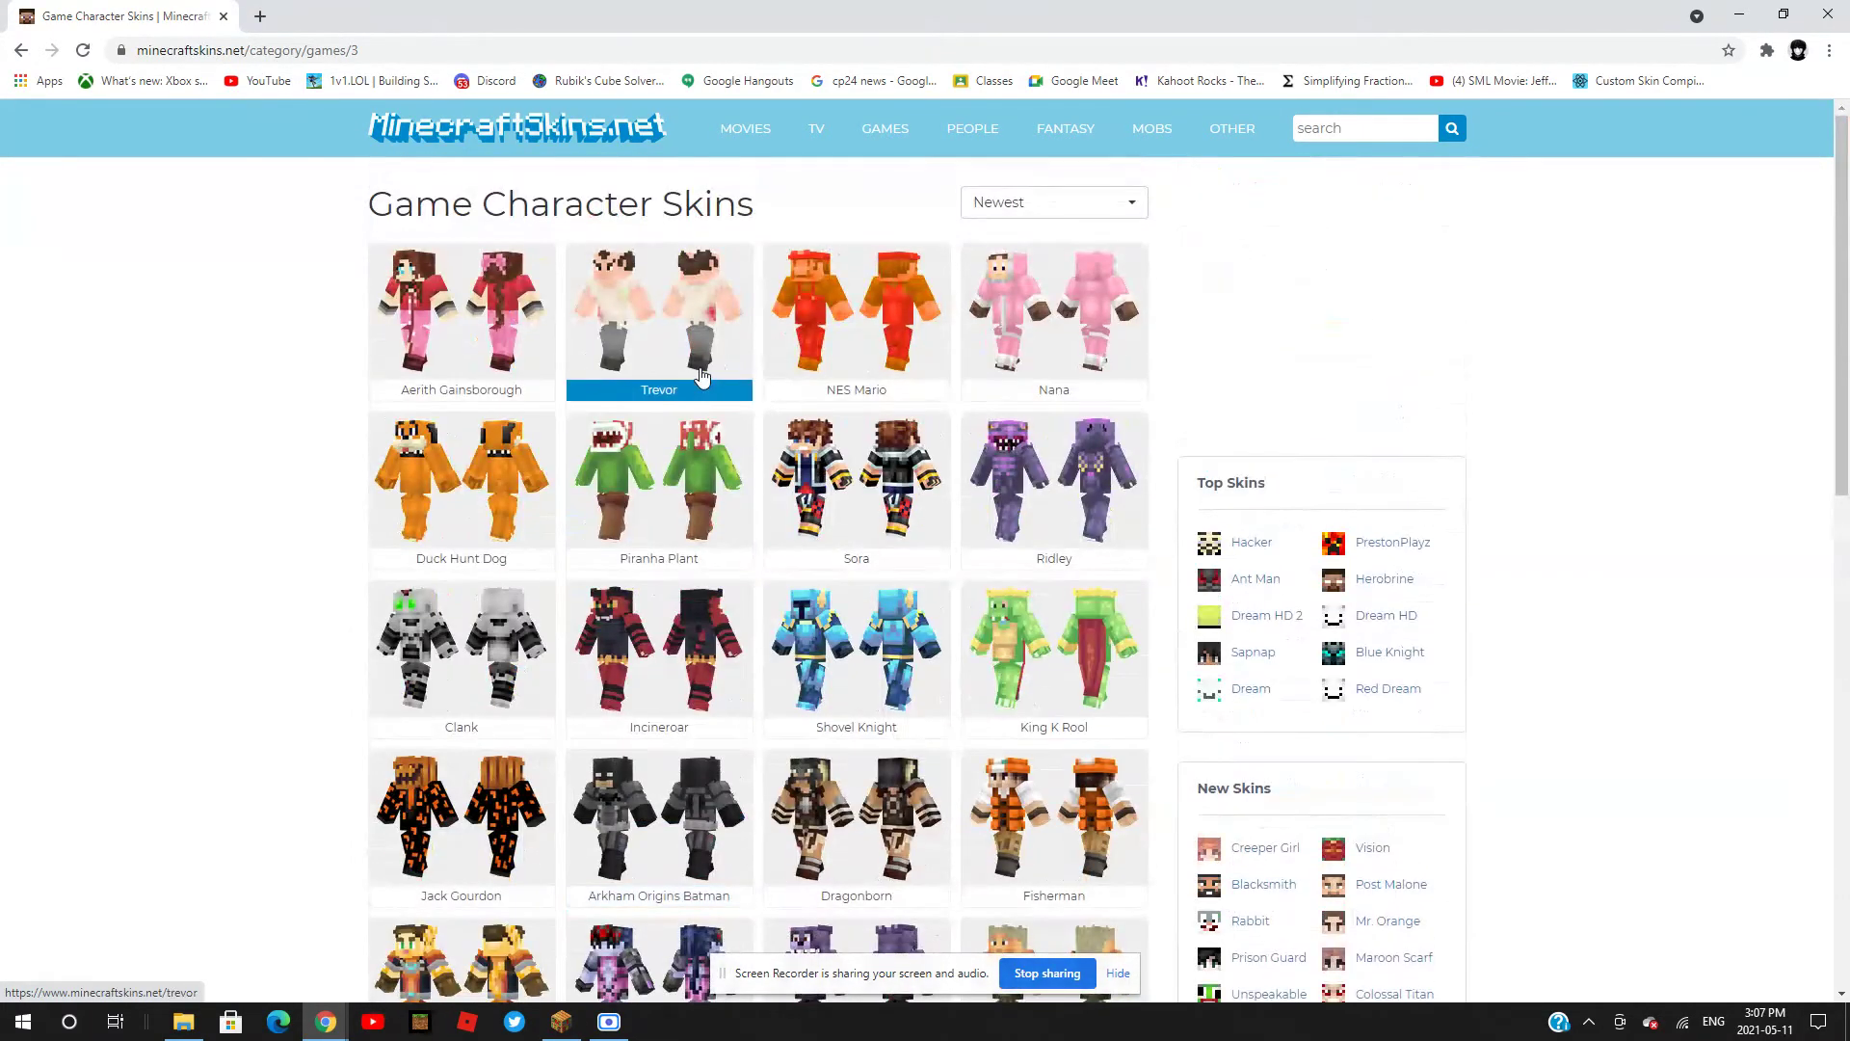
scroll(663, 771, down, 10)
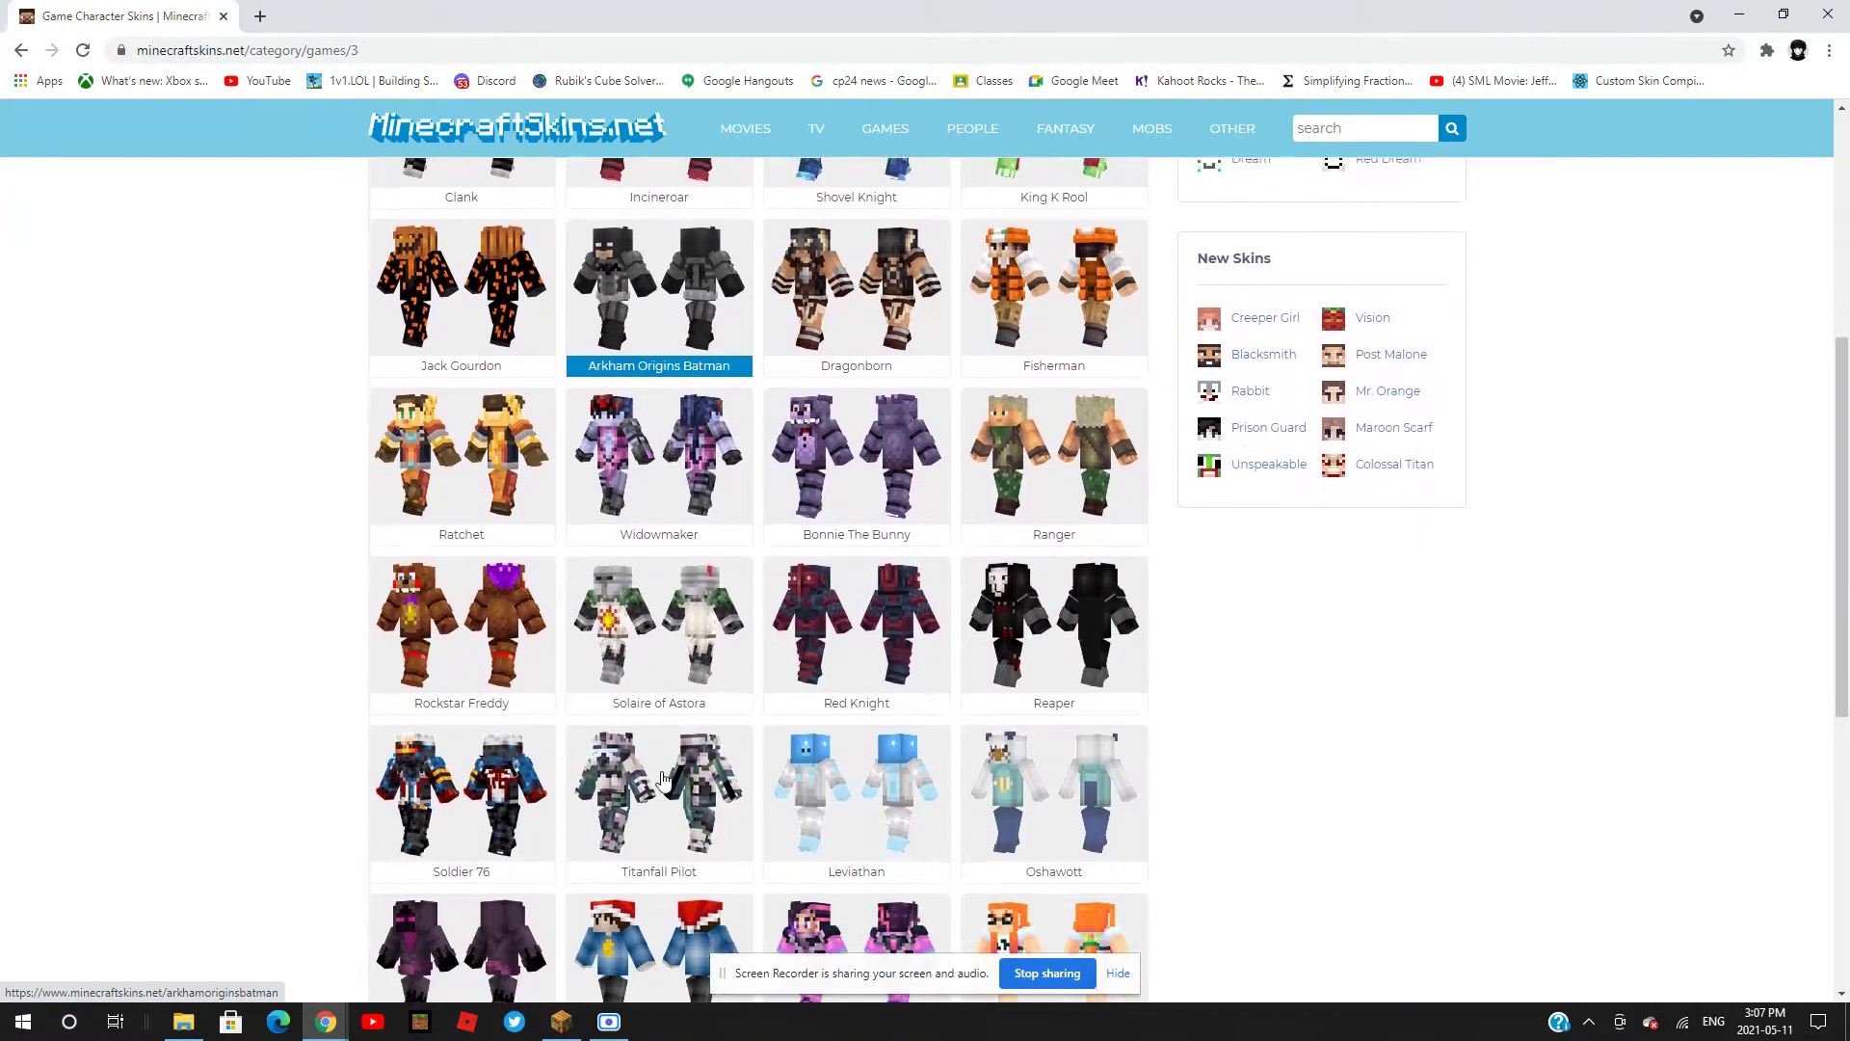
scroll(768, 834, up, 1)
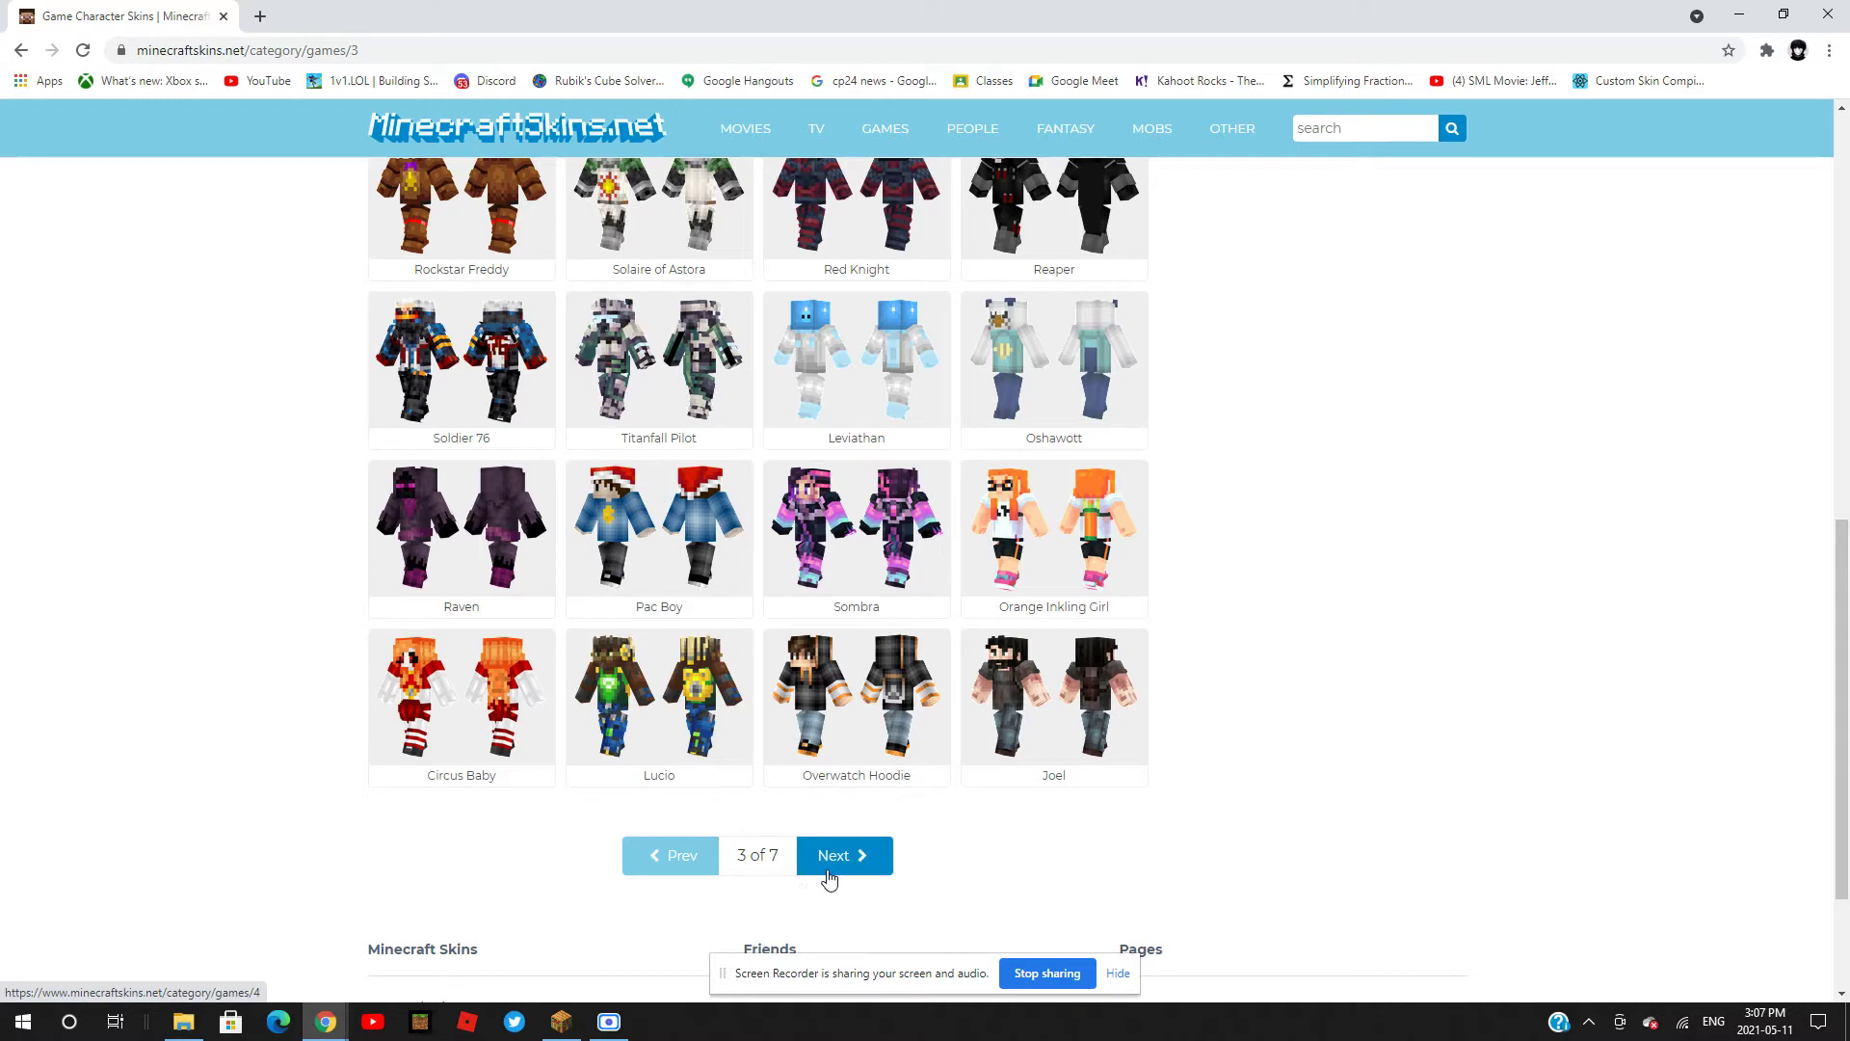
click(849, 872)
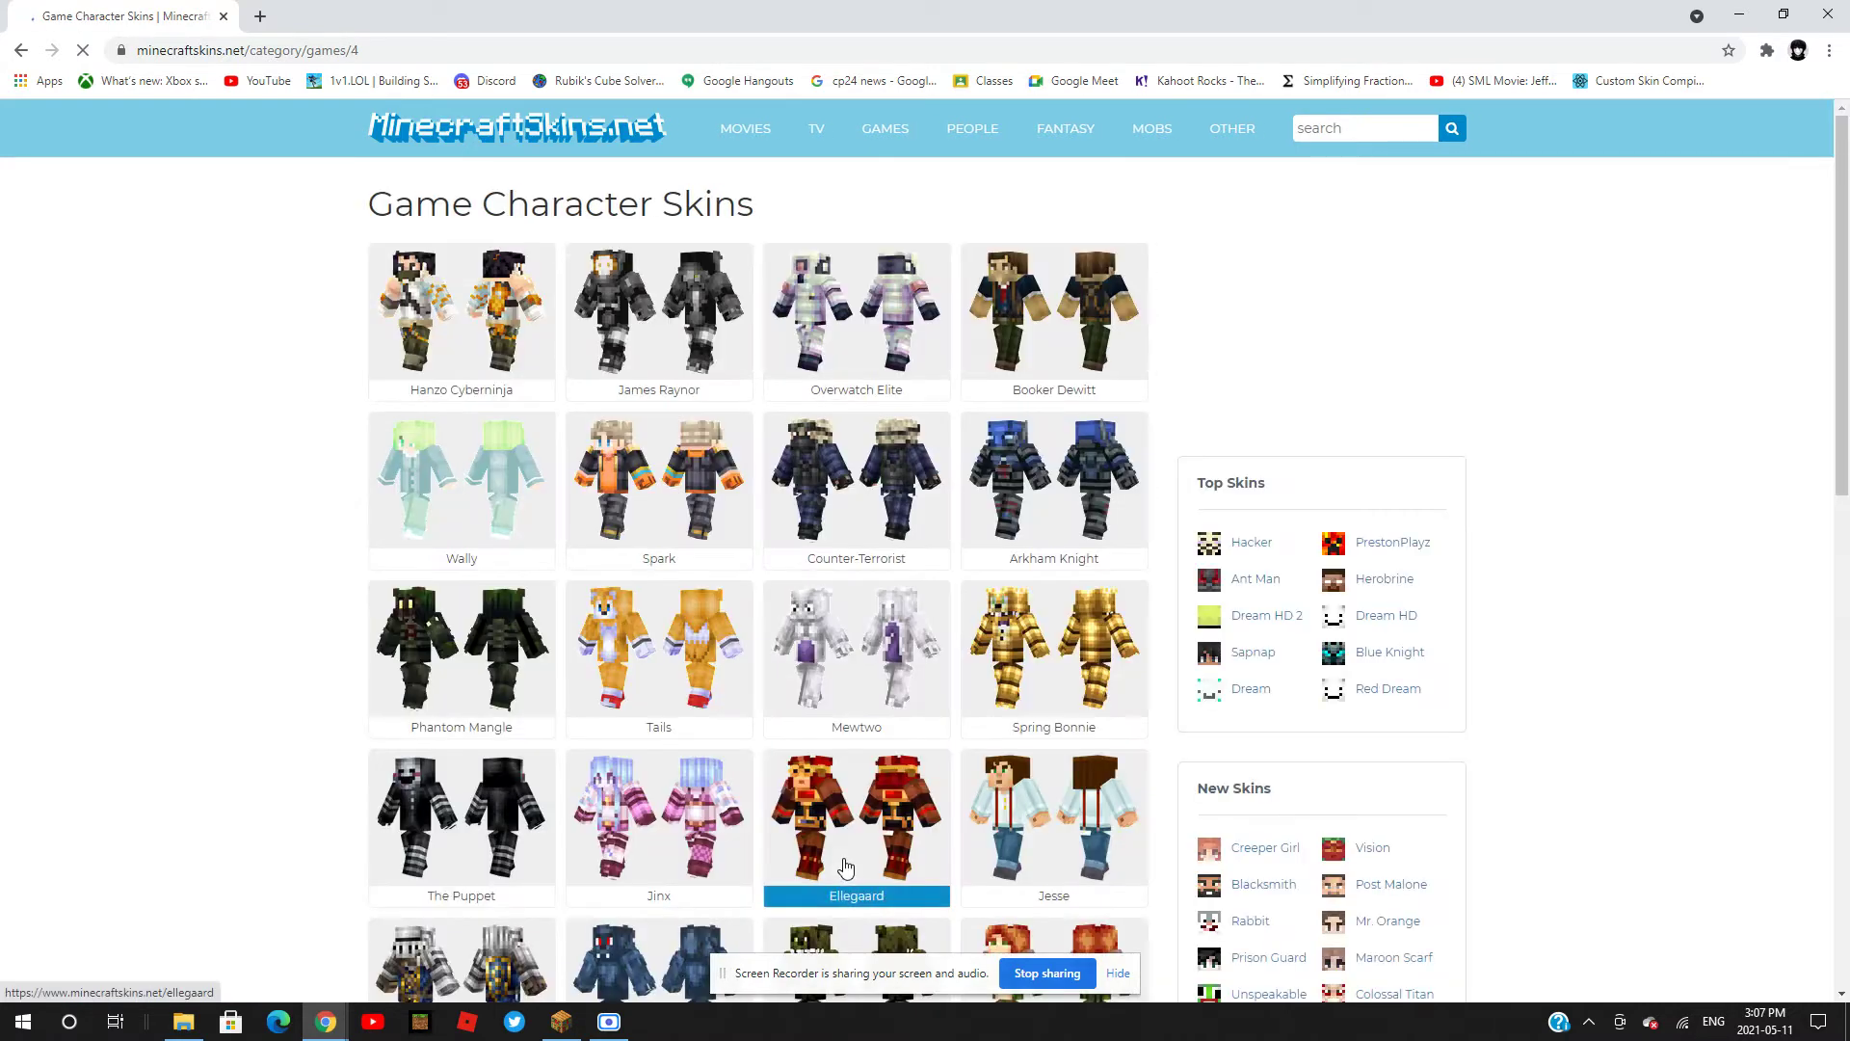
- Go from the Ellegaard skin to PrestonPlayz under Top Skins and download it as prestonplayz.png
click(849, 871)
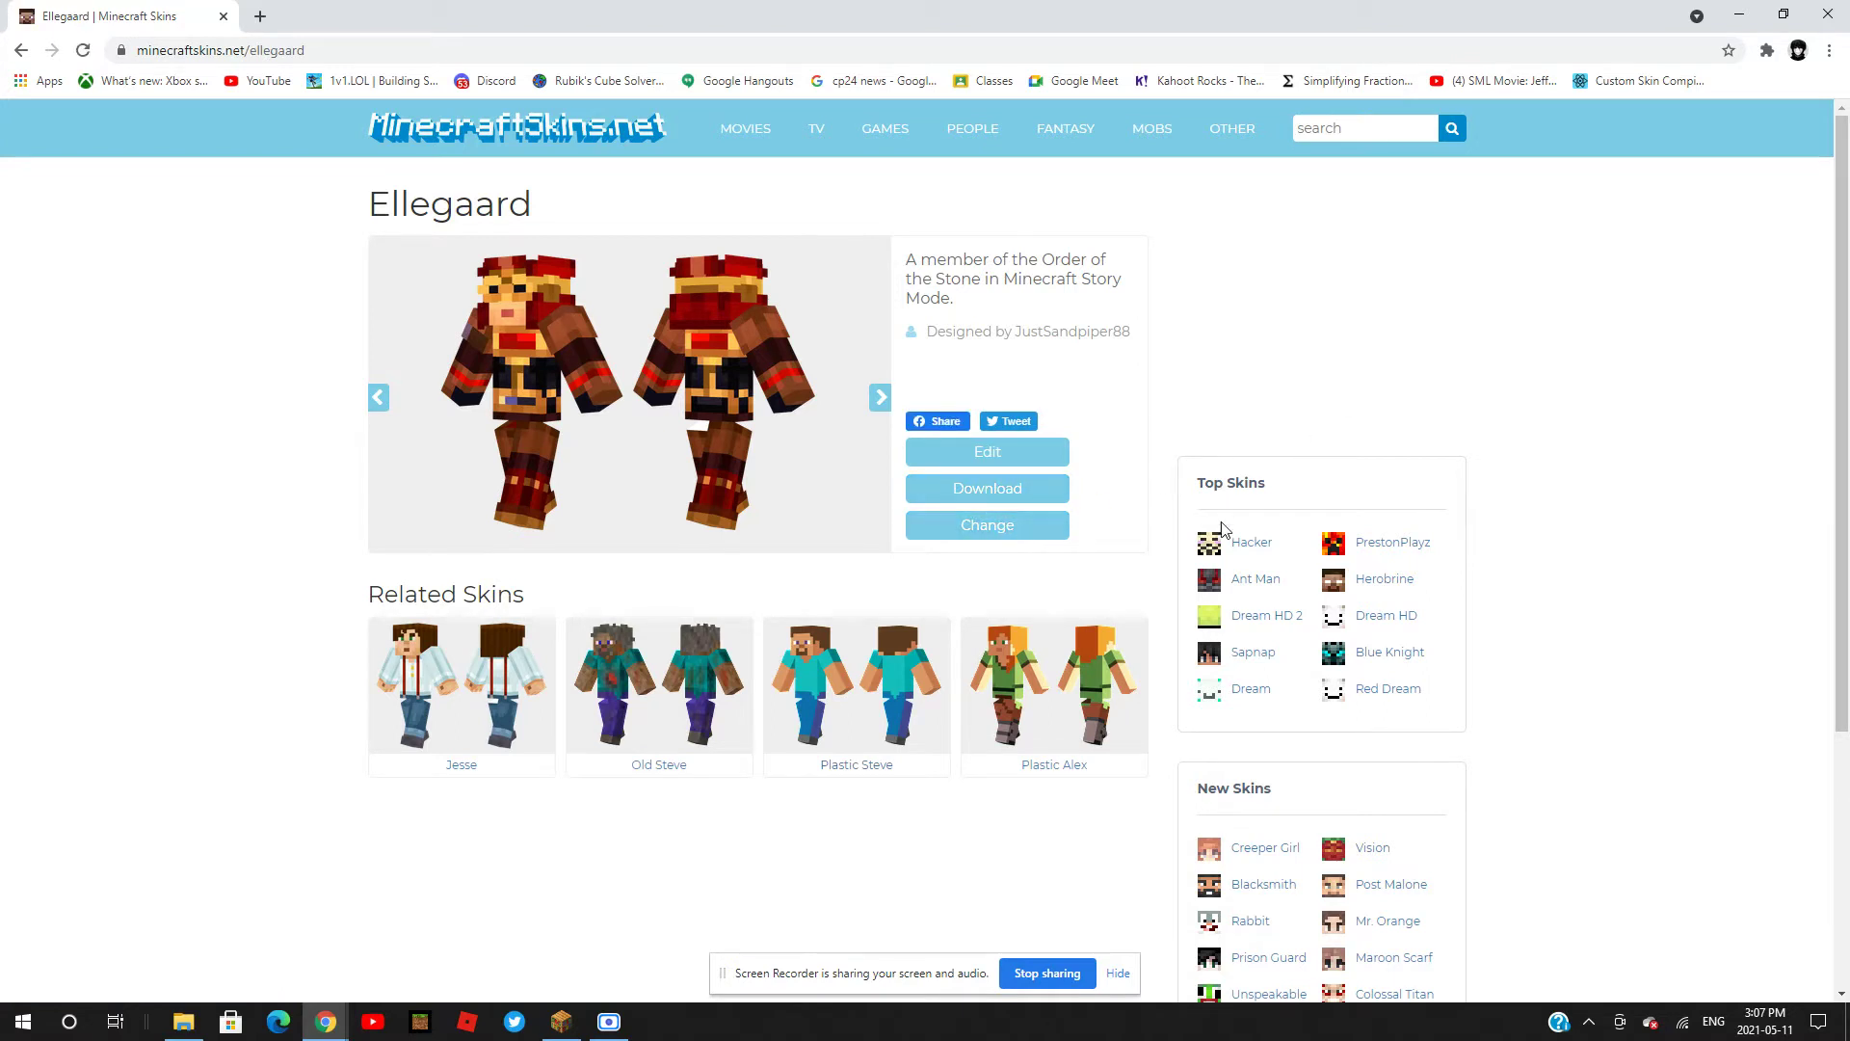
click(1349, 546)
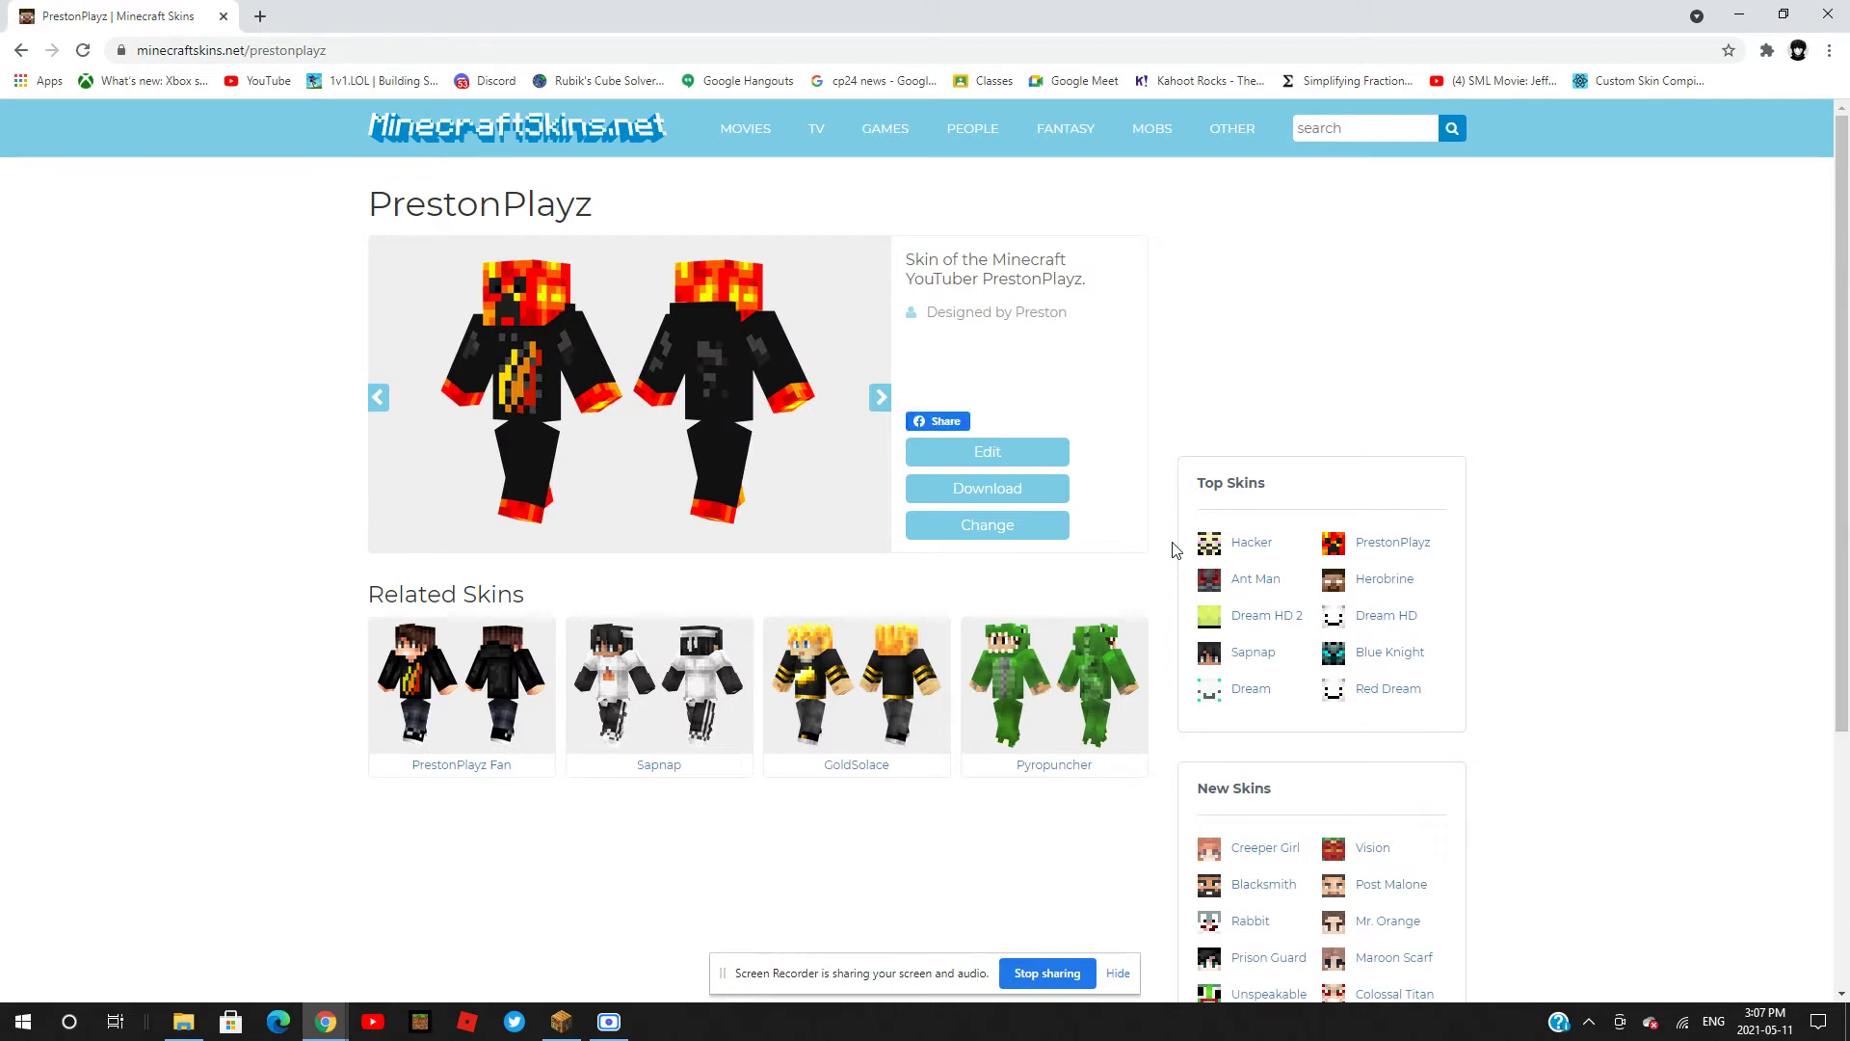
click(995, 501)
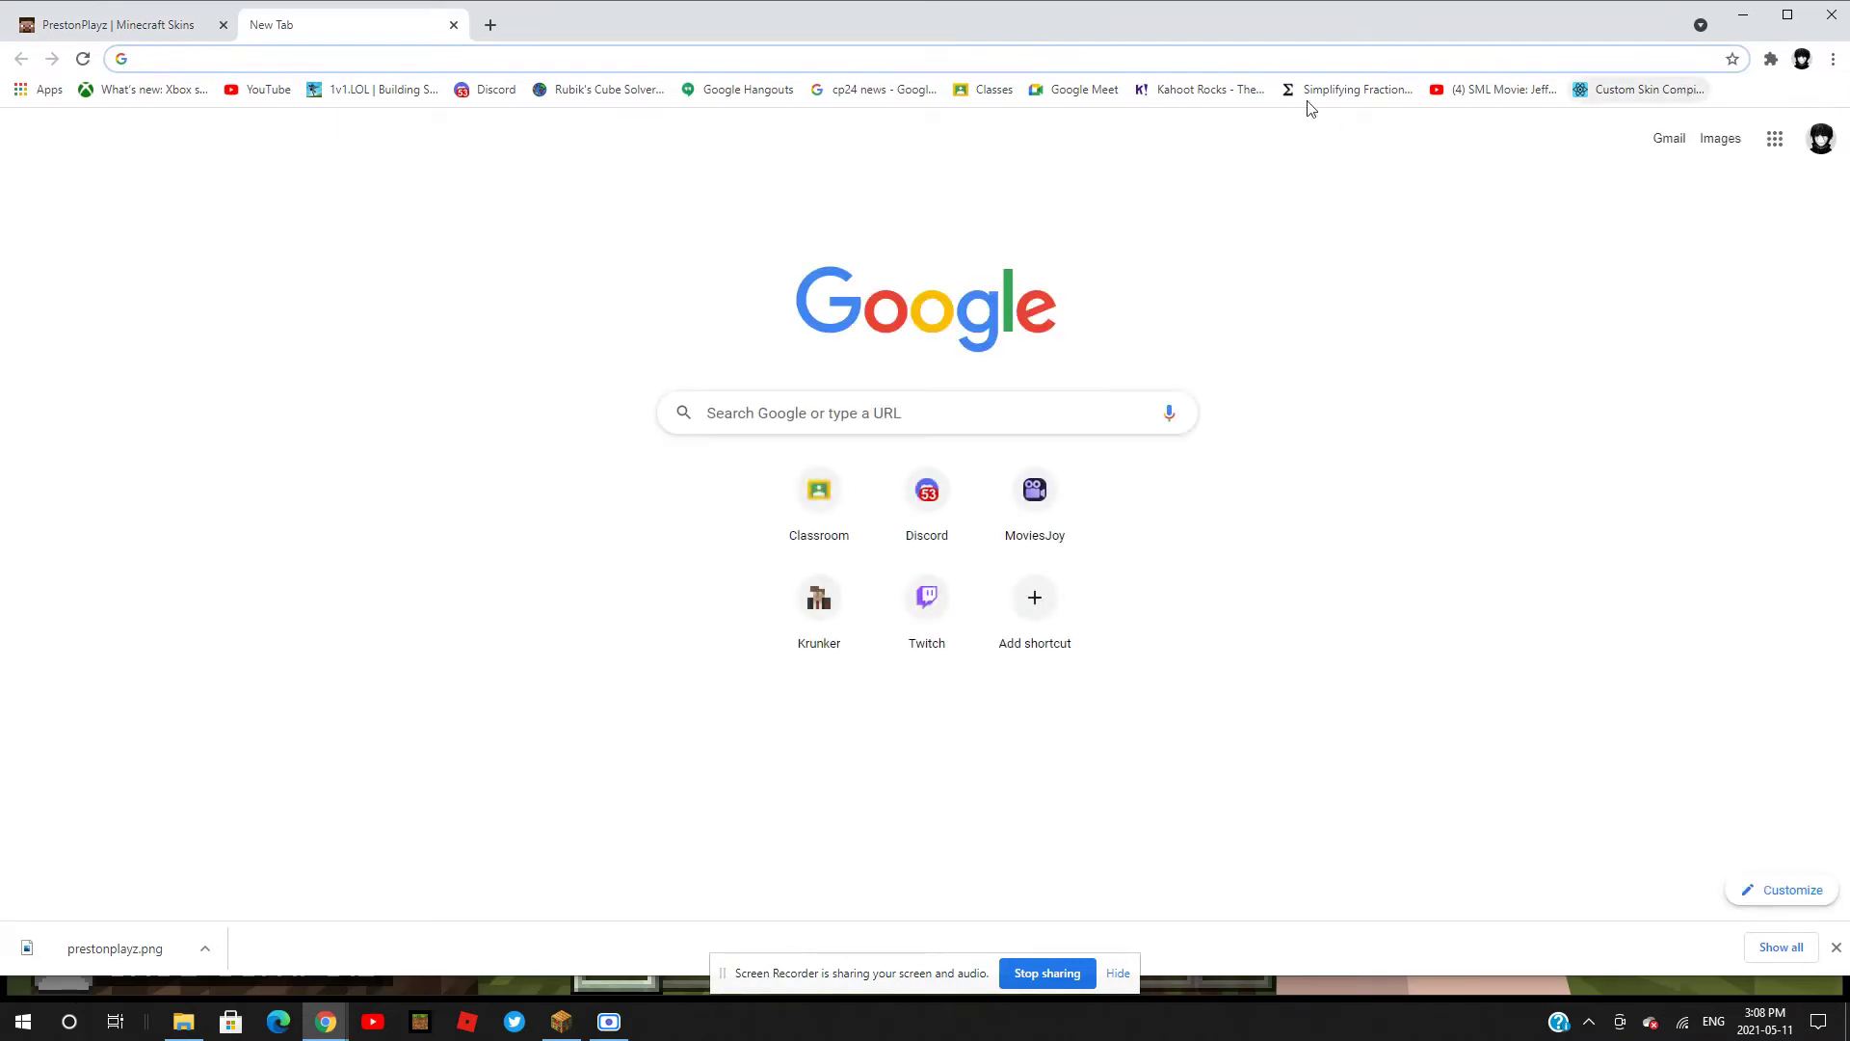
- Open the Skinpack creator for Minecraft site in the new tab and maximize the browser window
click(1638, 88)
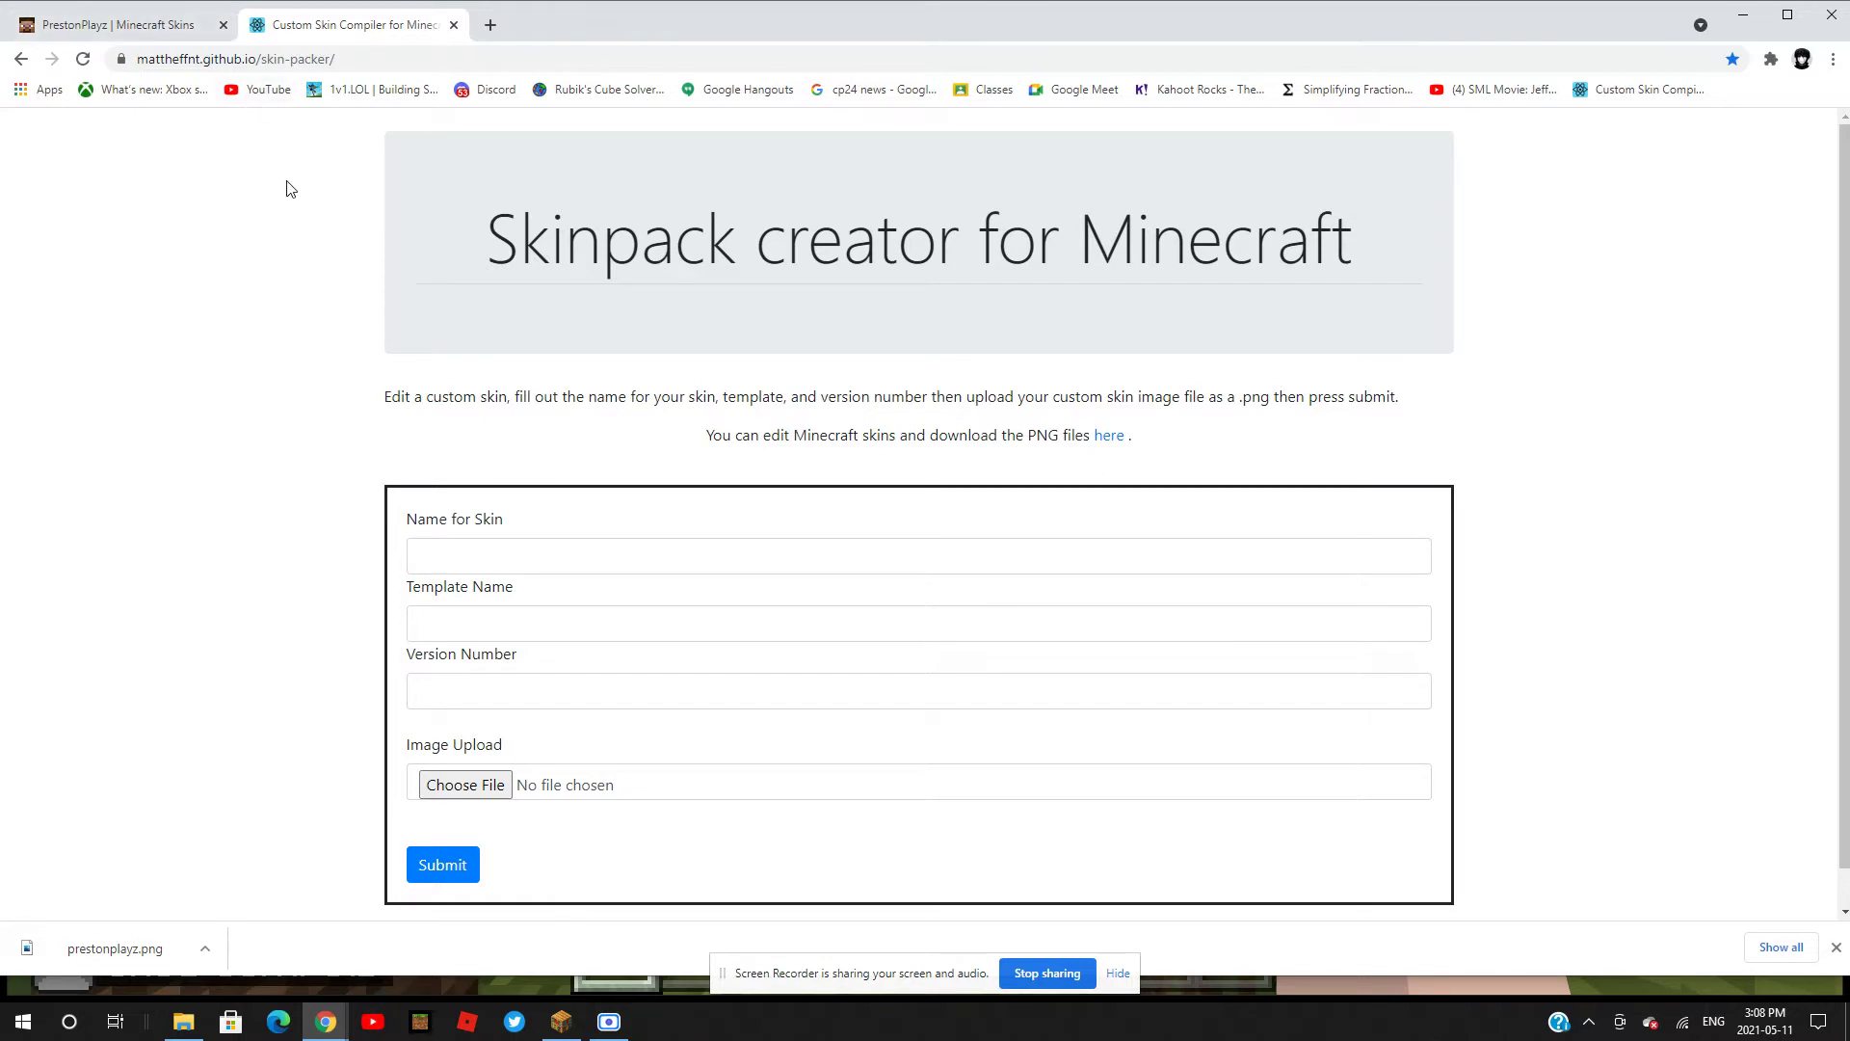
click(522, 553)
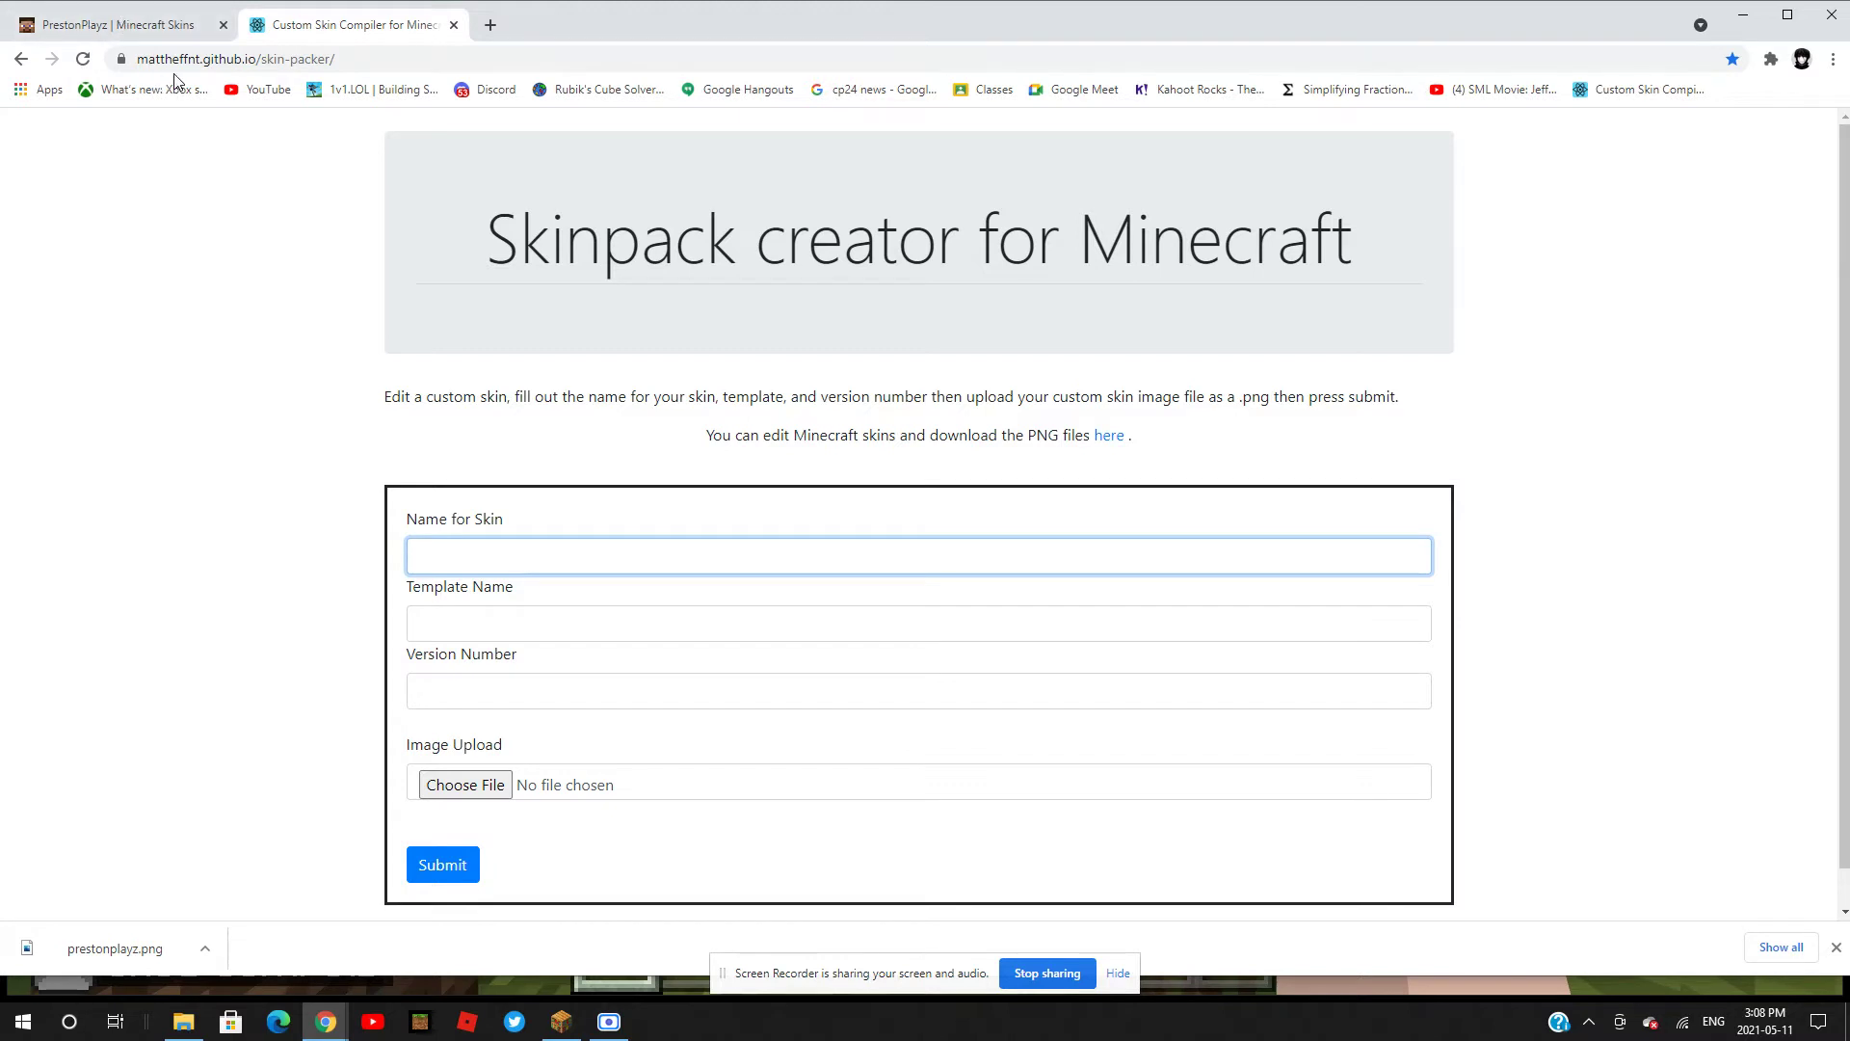
click(138, 29)
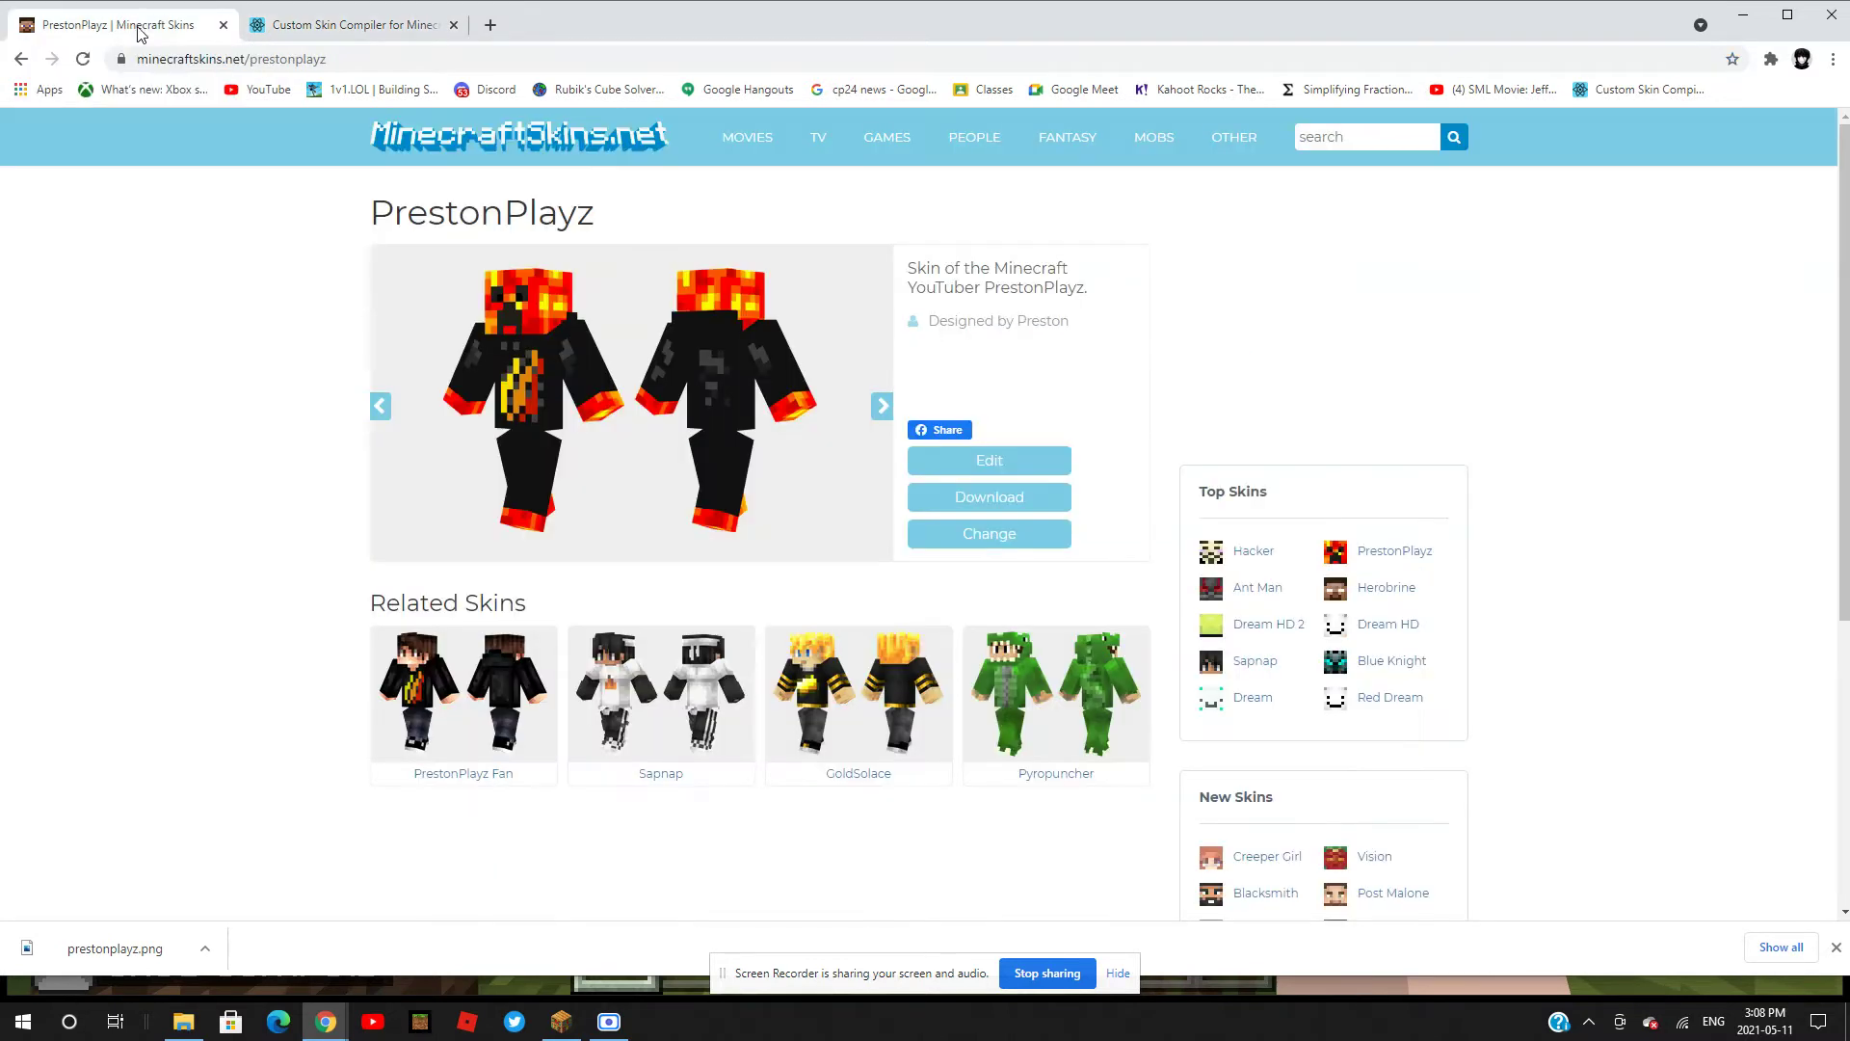
click(387, 25)
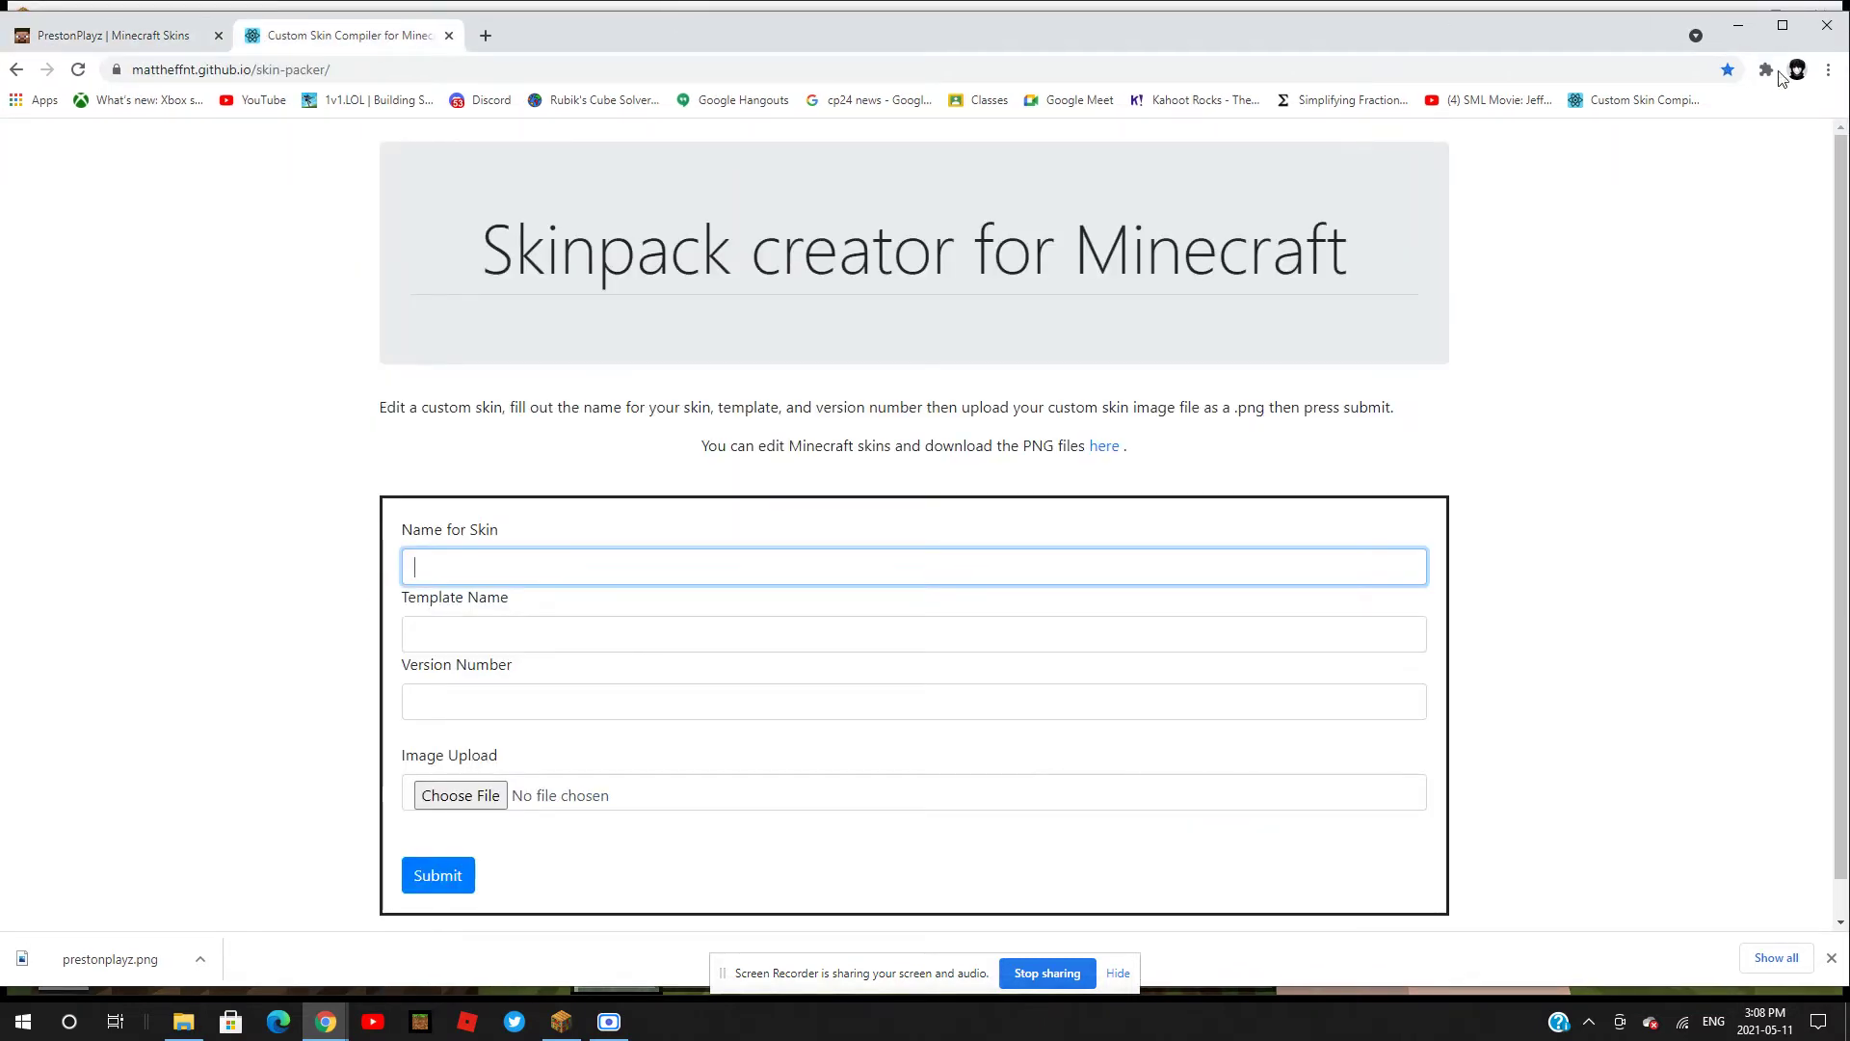
click(1785, 28)
text(PrestonPlayz)
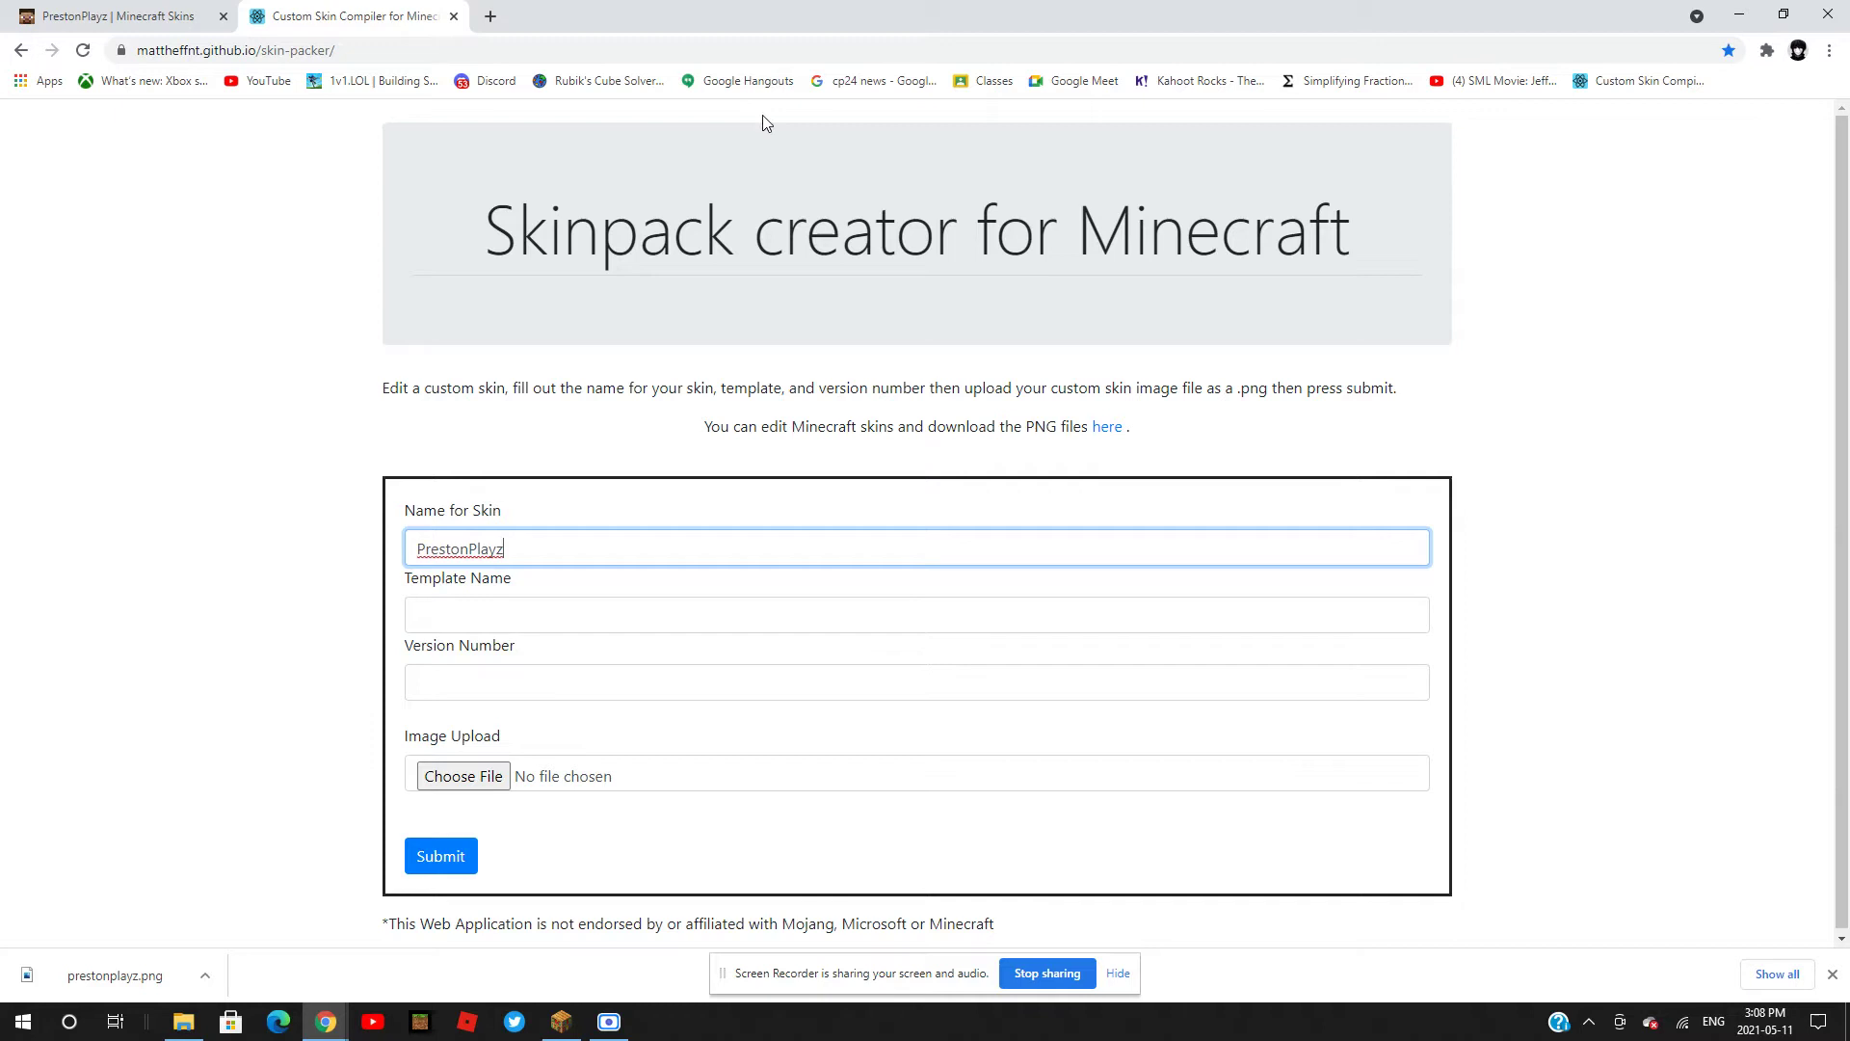
click(454, 607)
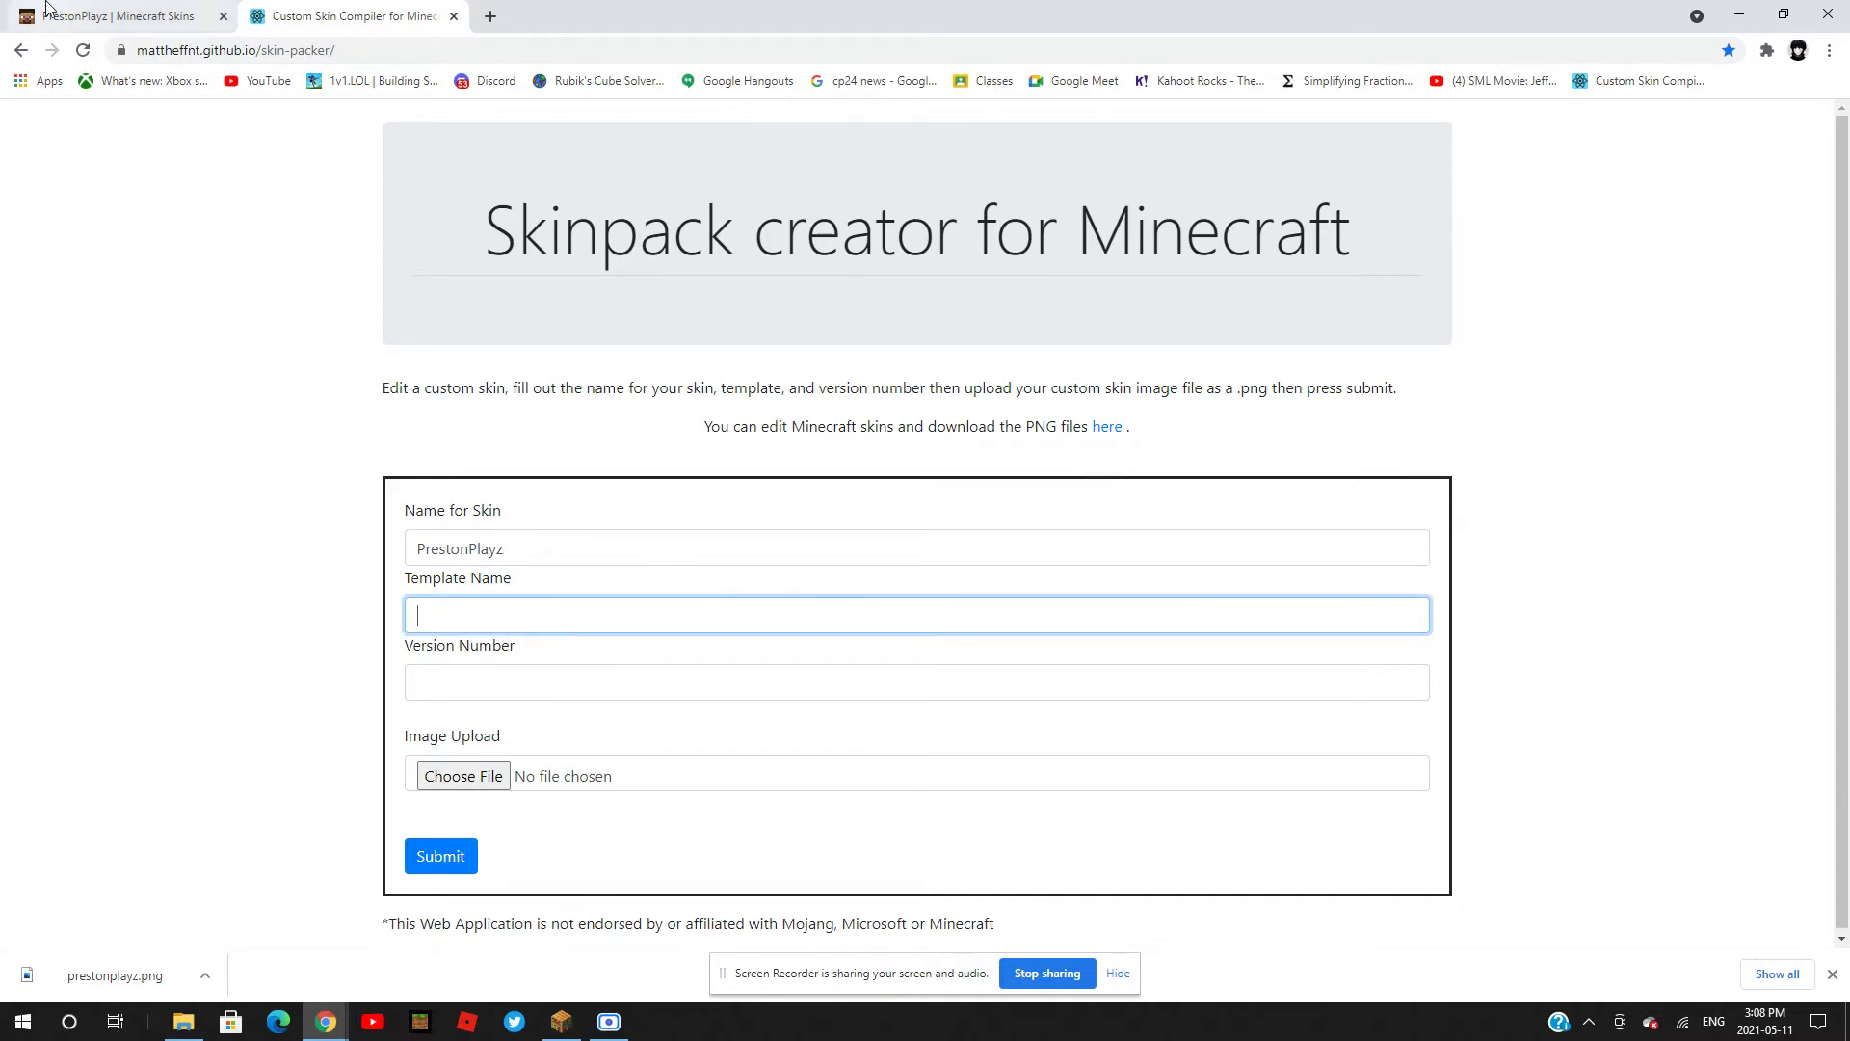
- Cut the old Name for Skin text and retype it with PrestonPlayz capitalisation
click(121, 17)
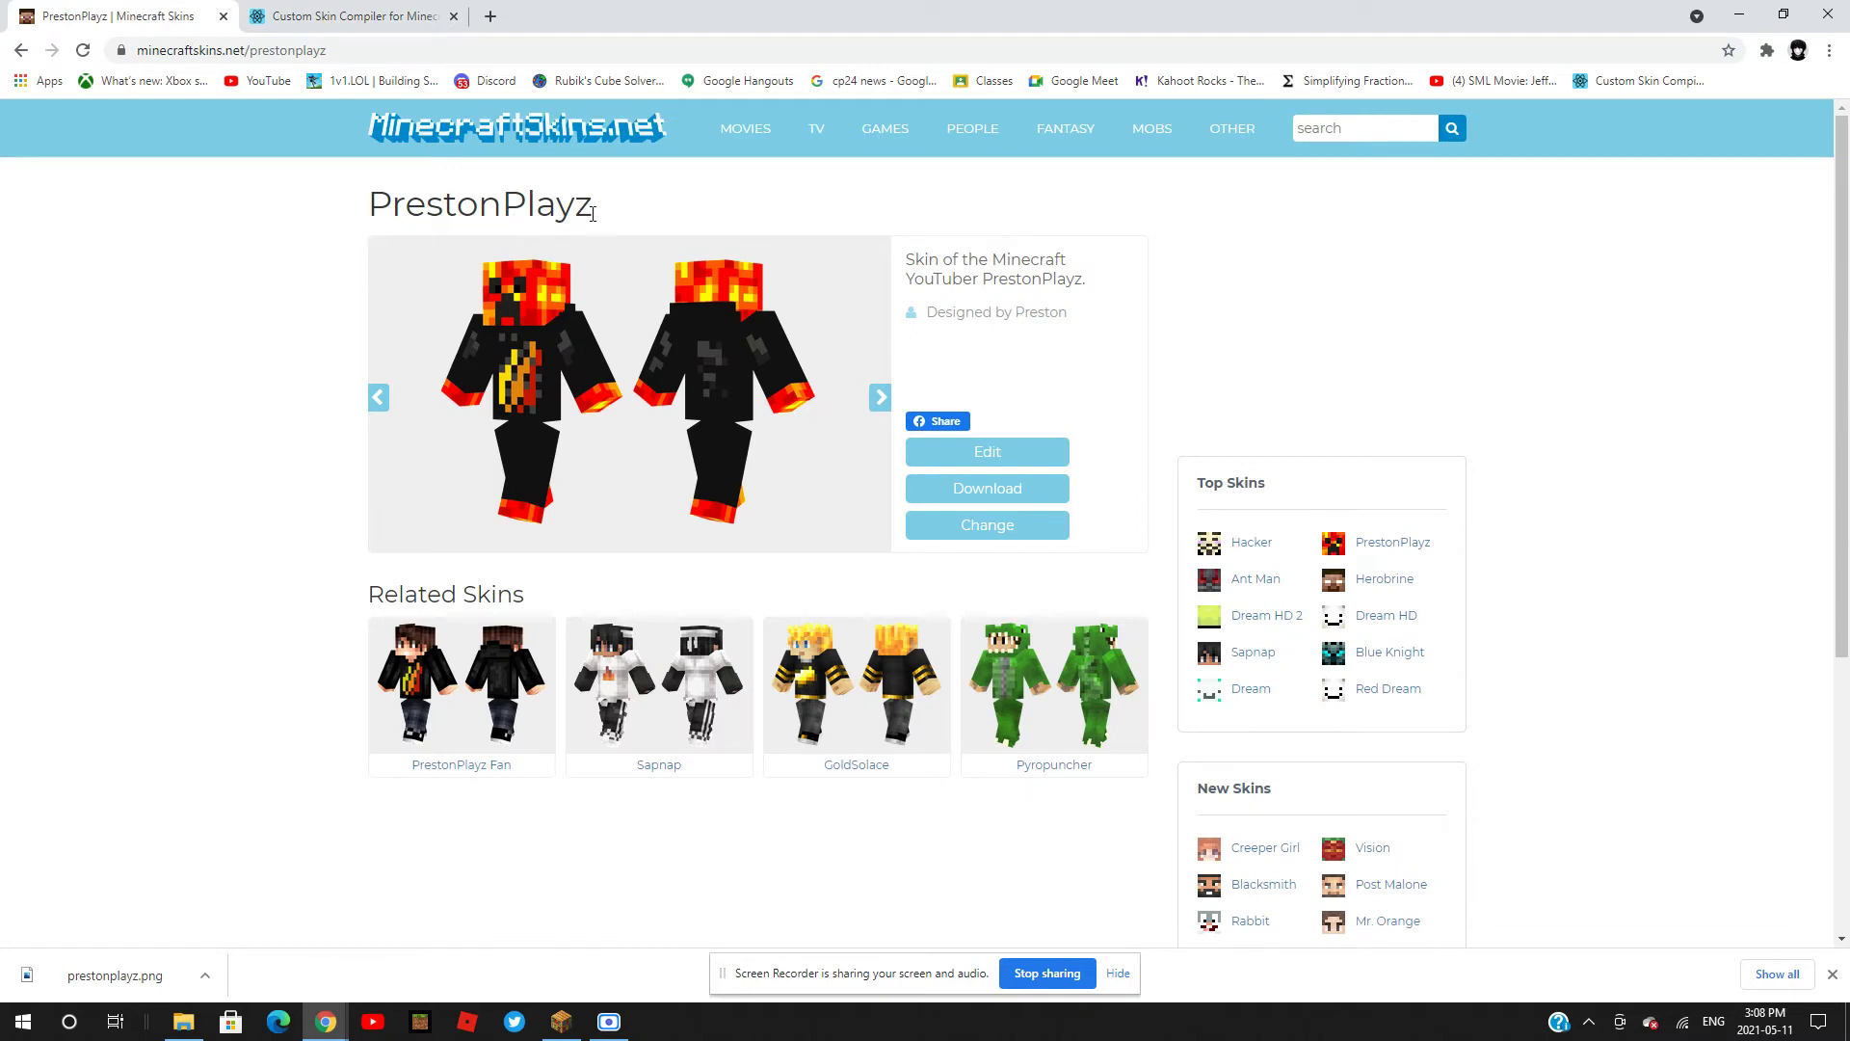
click(289, 11)
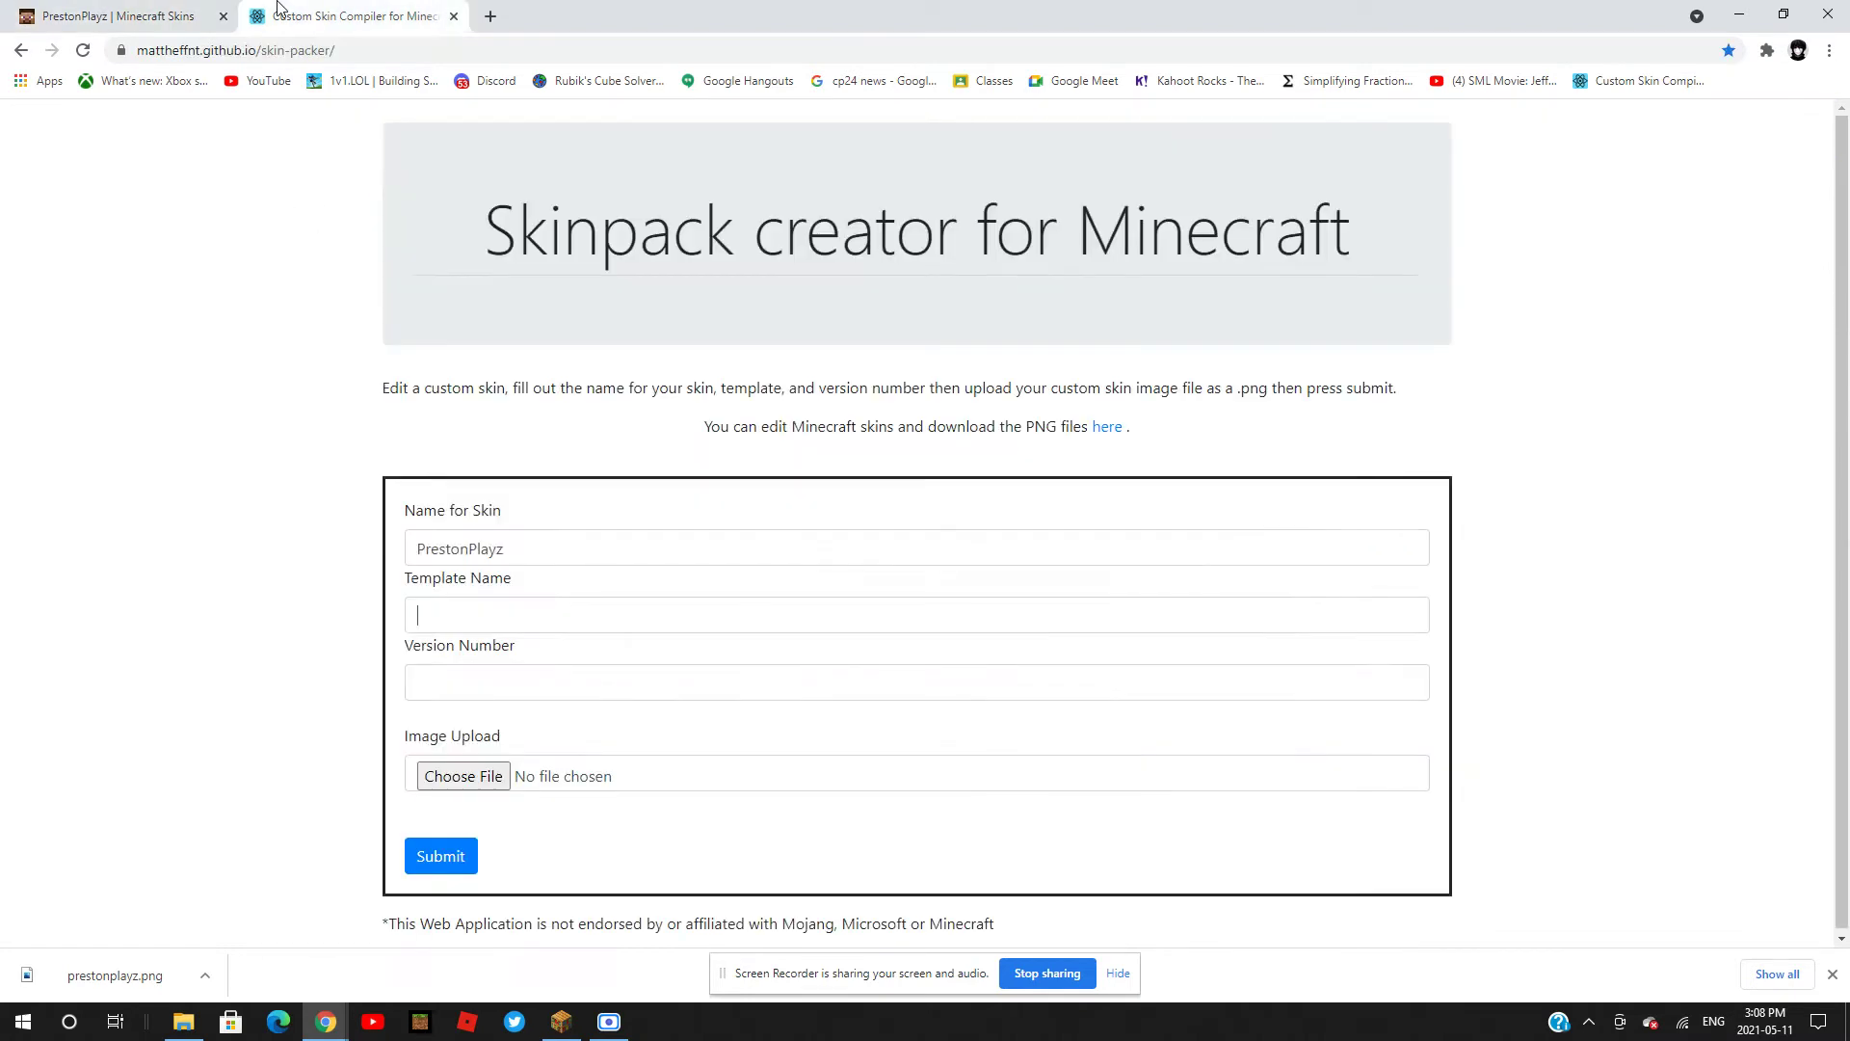
double_click(477, 546)
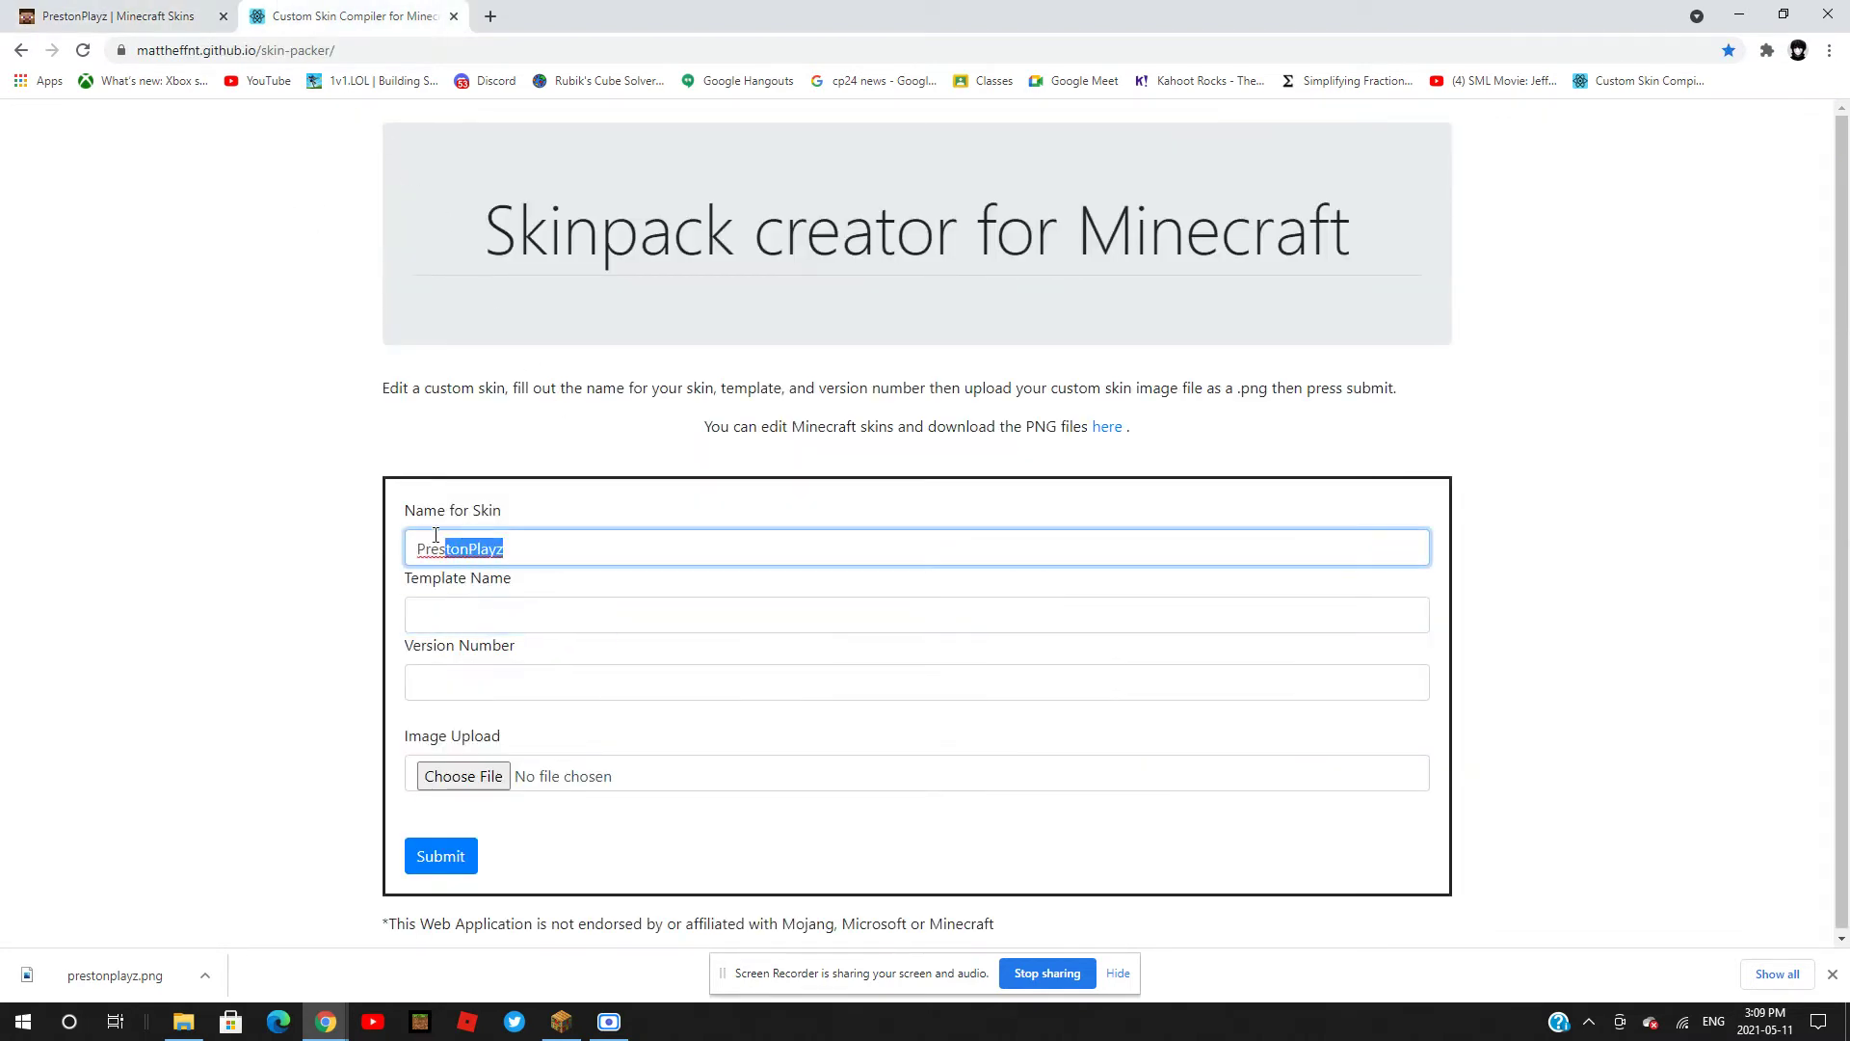
right_click(474, 545)
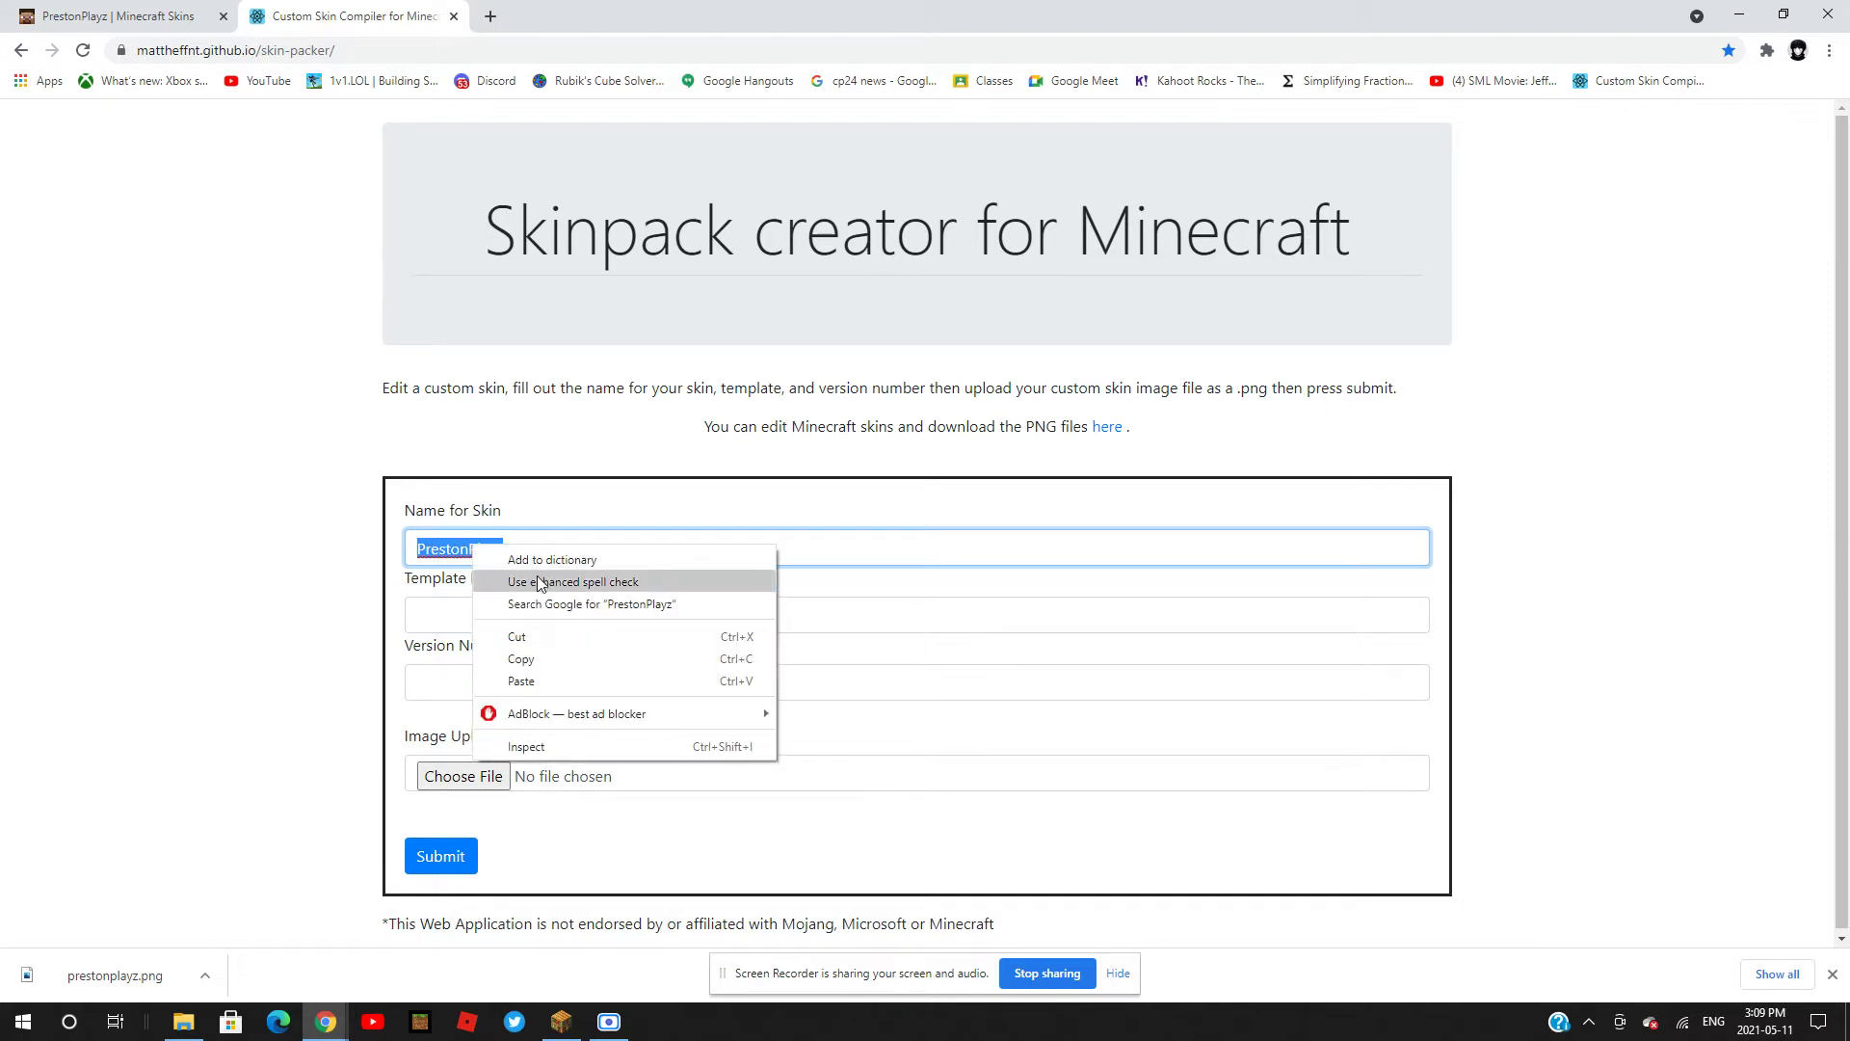
click(548, 637)
text(pres)
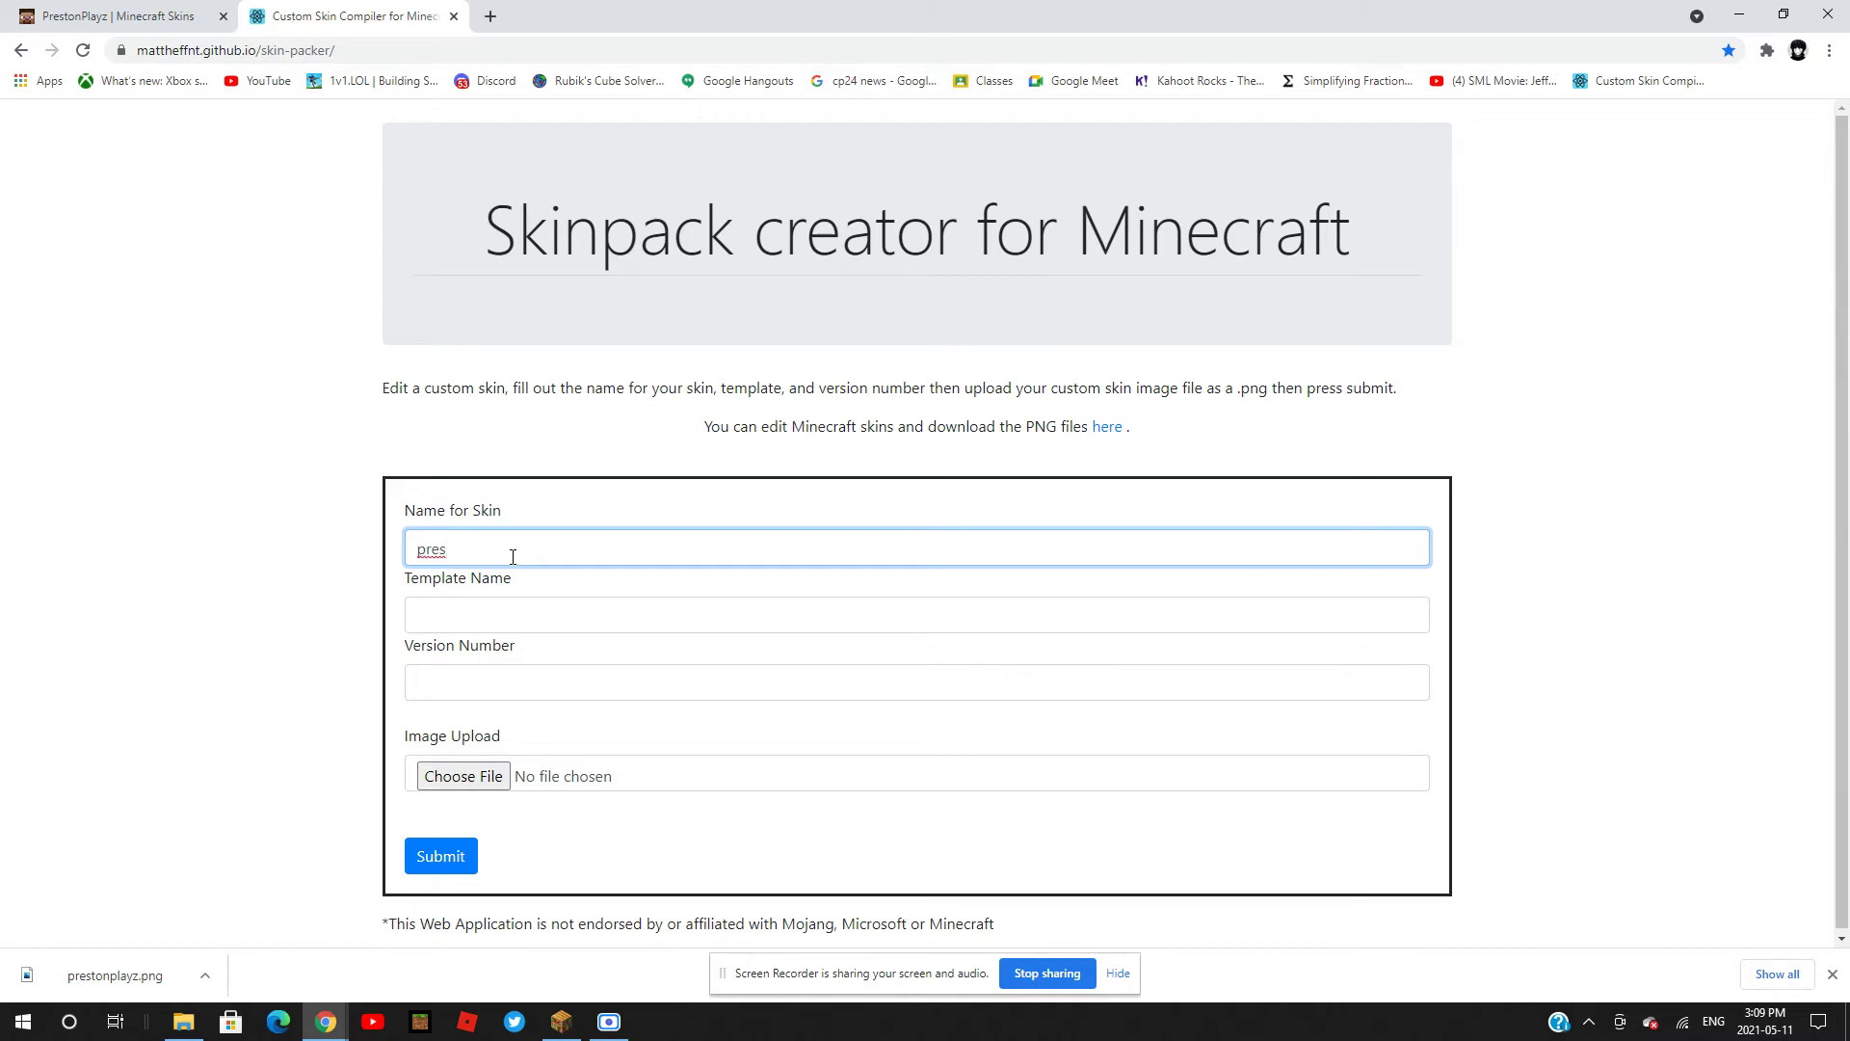
key(BackSpace)
key(BackSpace)
key(BackSpace)
text(t)
- Finish the skin name as PrestonPlayz and copy it into the Template Name field
text(y)
click(505, 619)
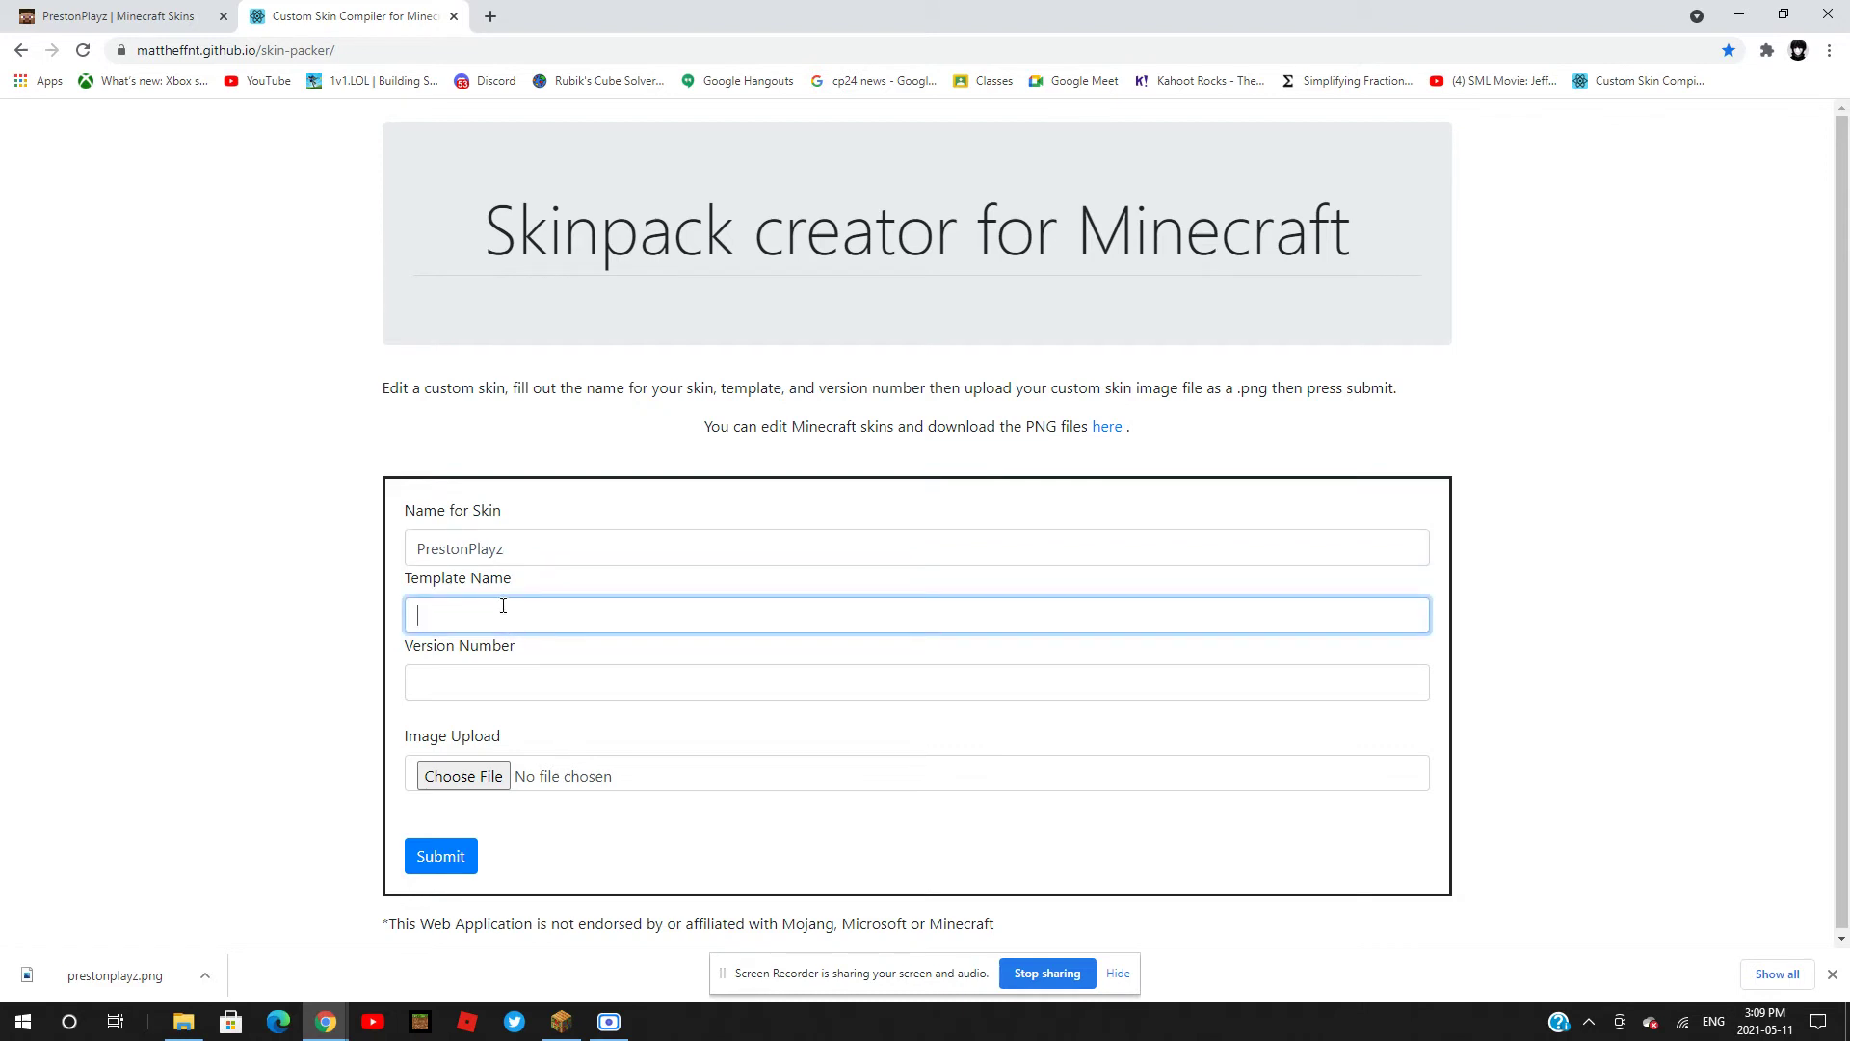
double_click(524, 549)
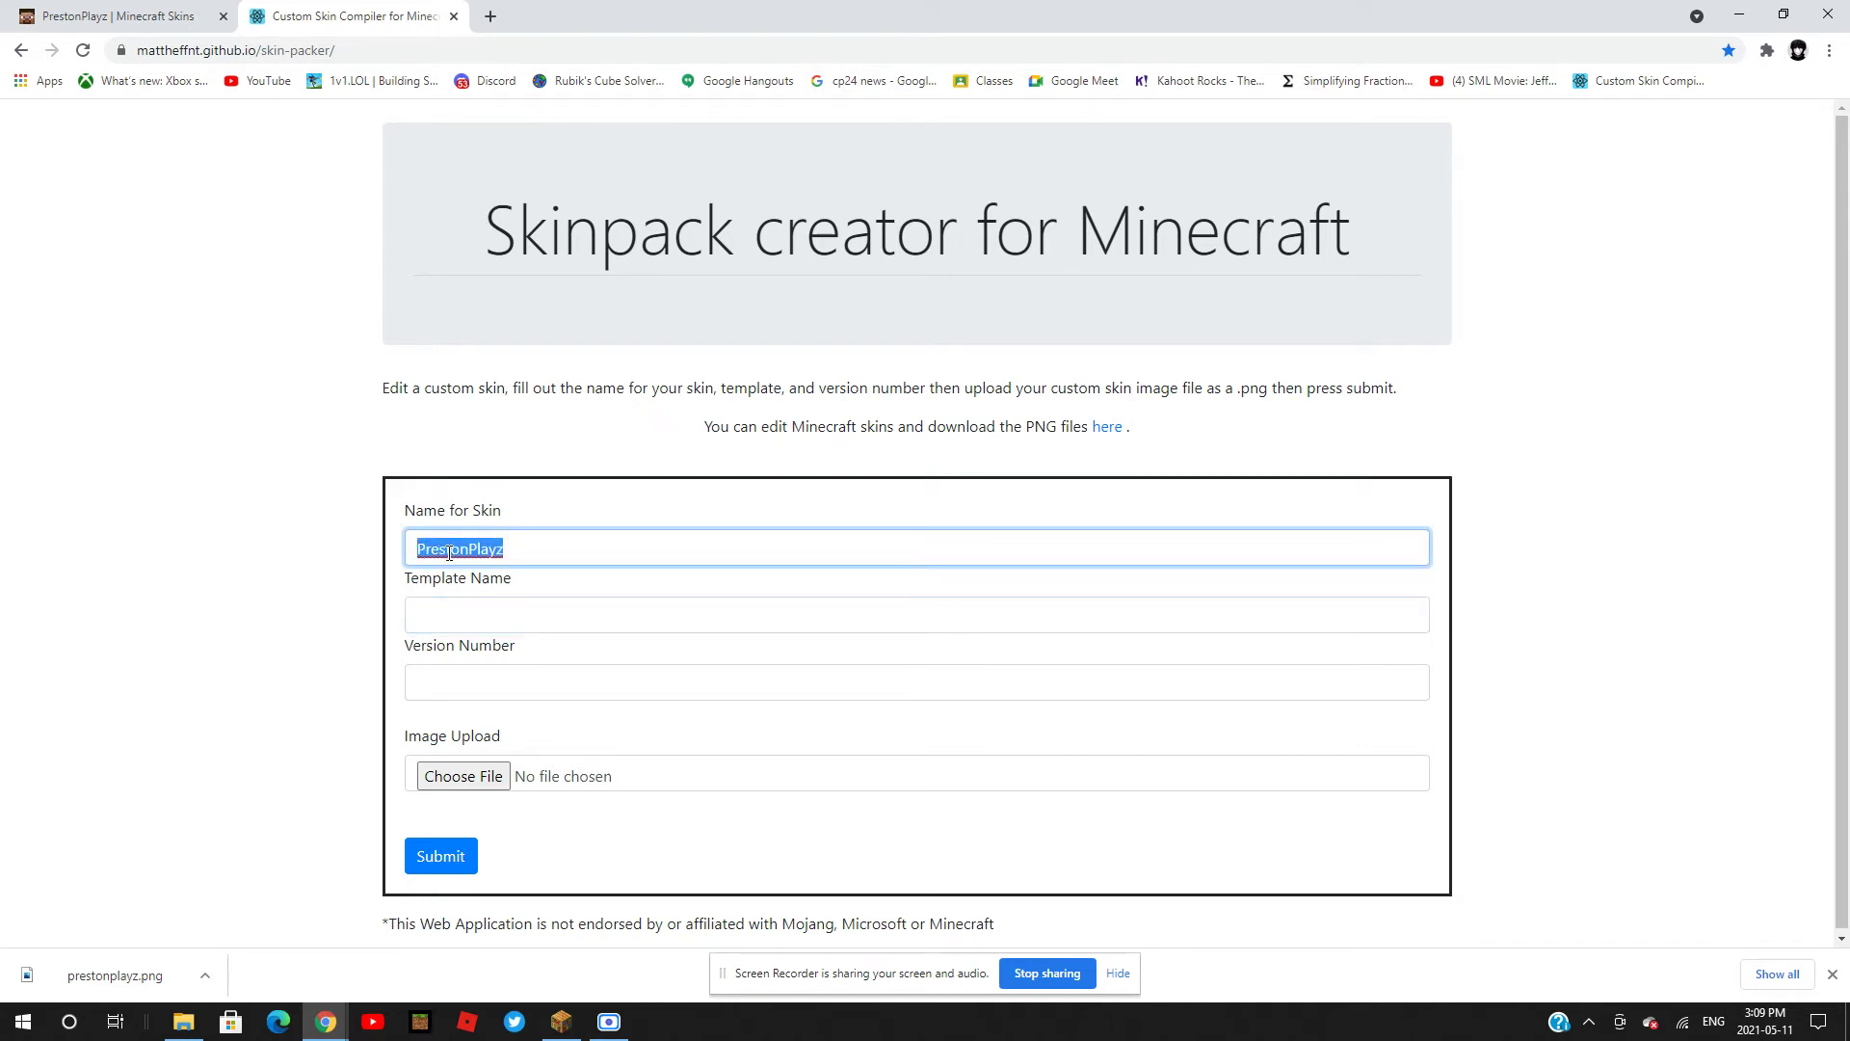
right_click(447, 553)
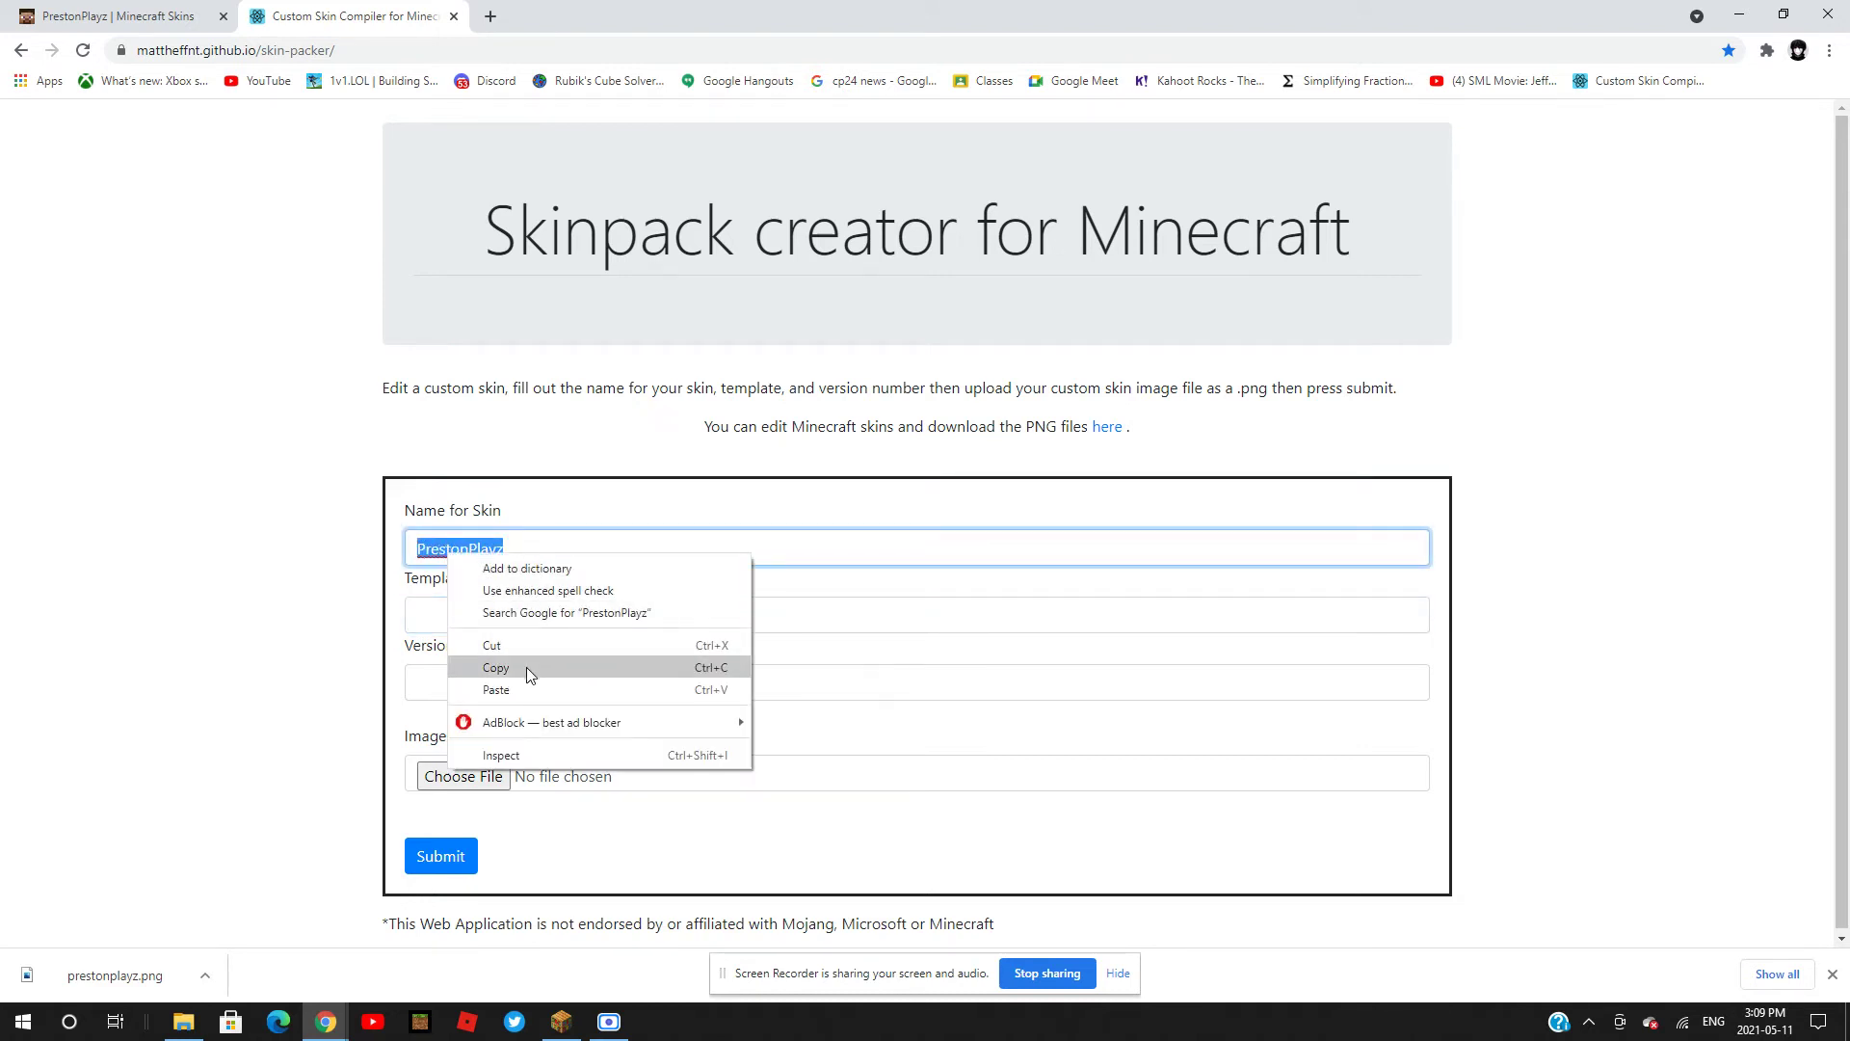
click(526, 667)
click(491, 615)
right_click(492, 615)
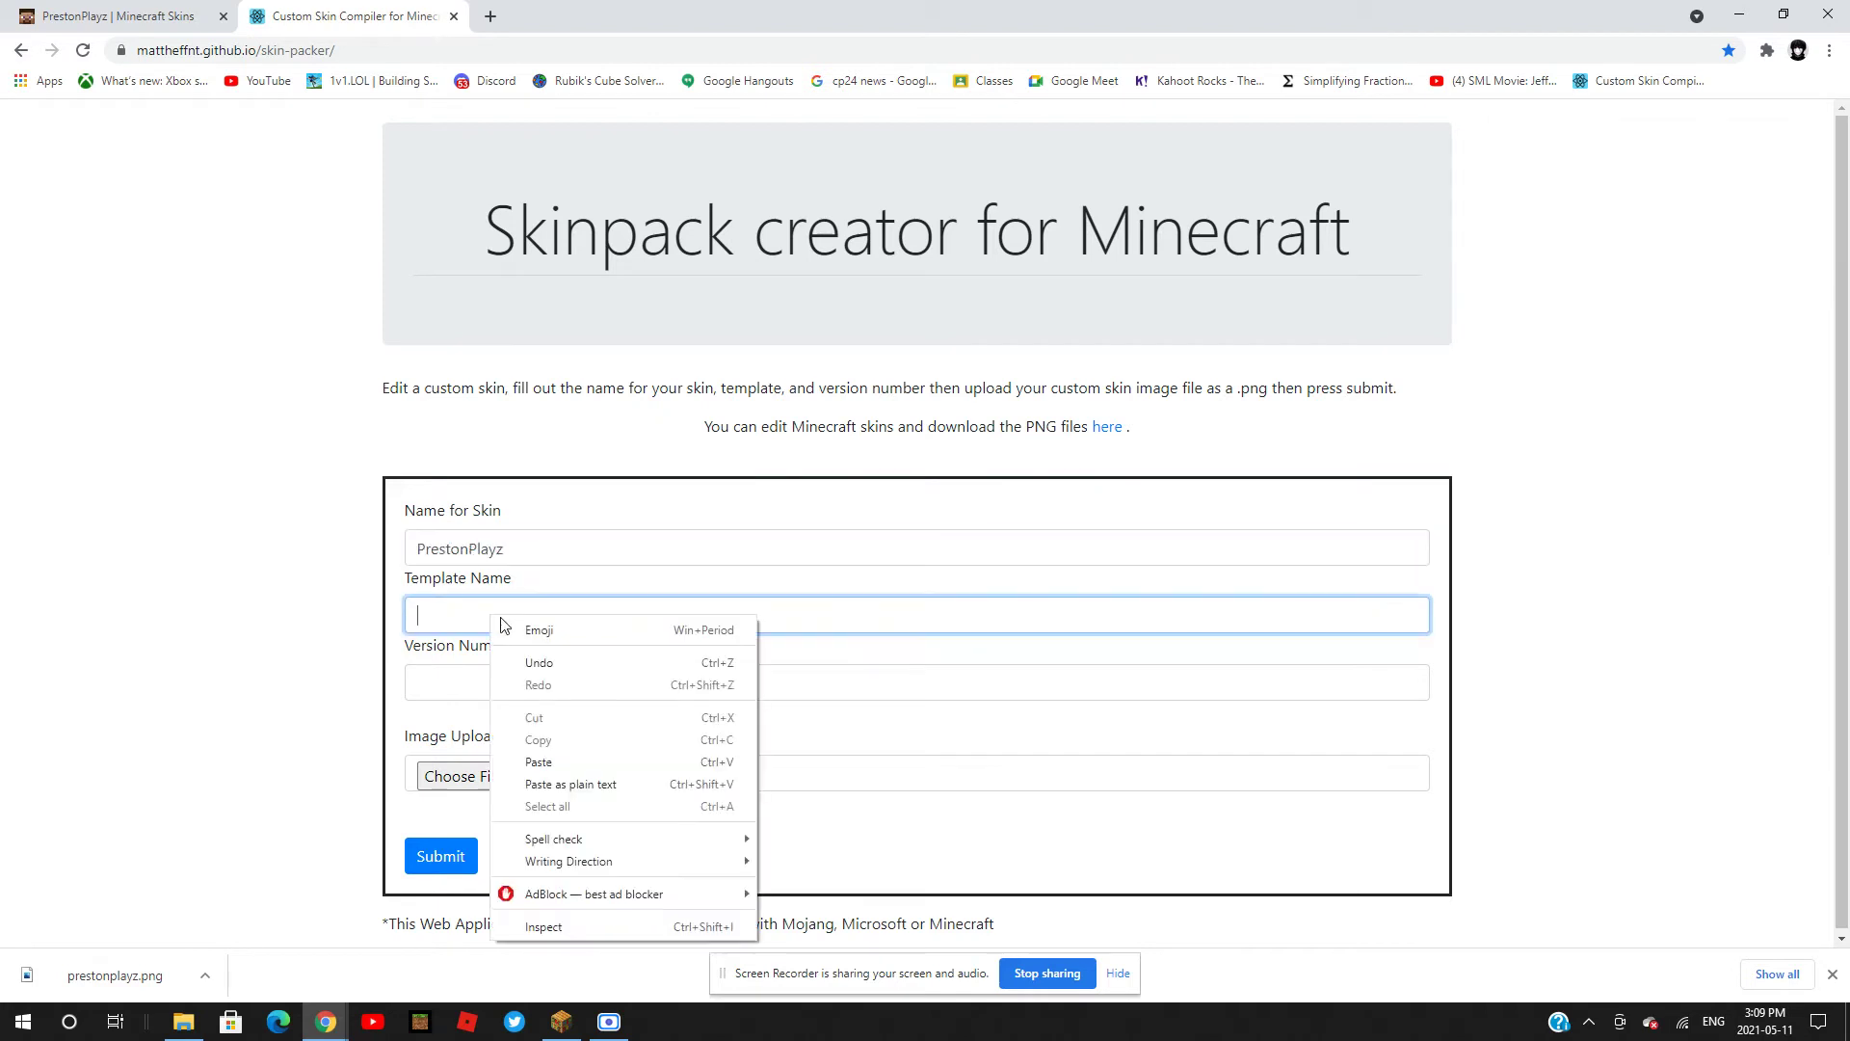
click(548, 760)
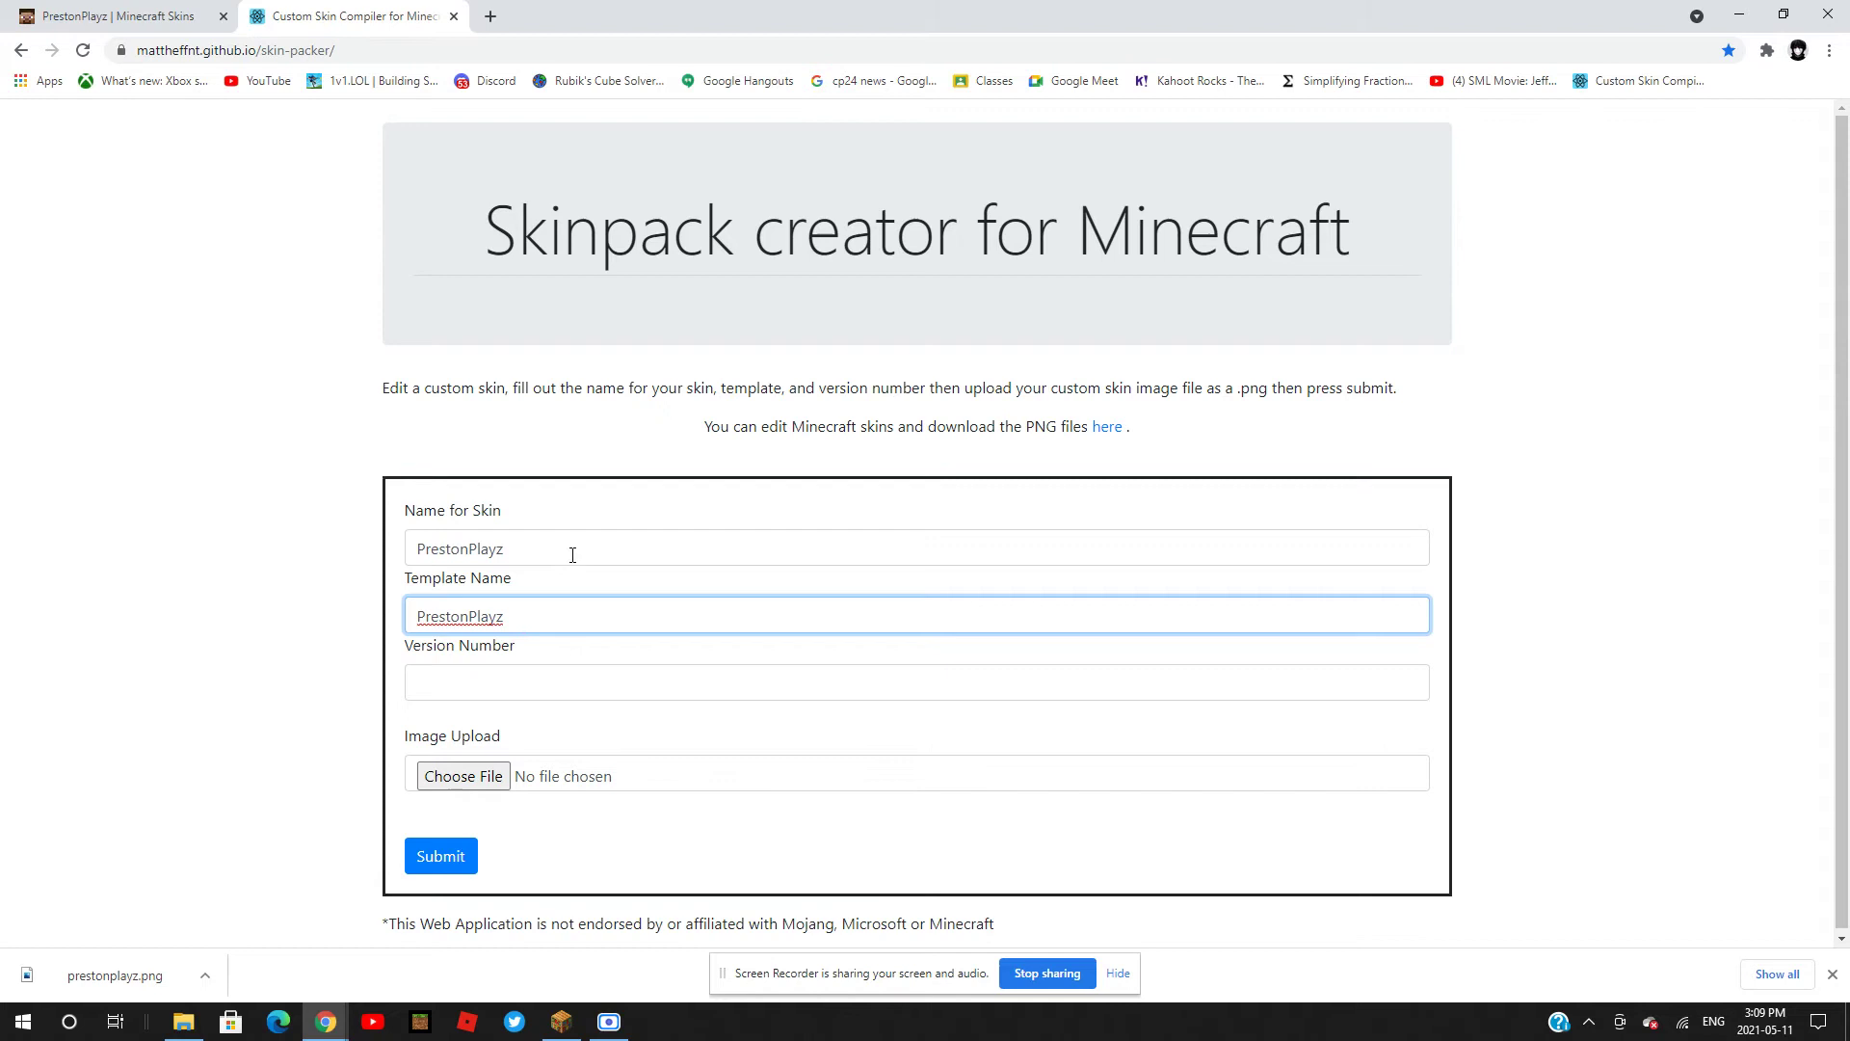
click(56, 14)
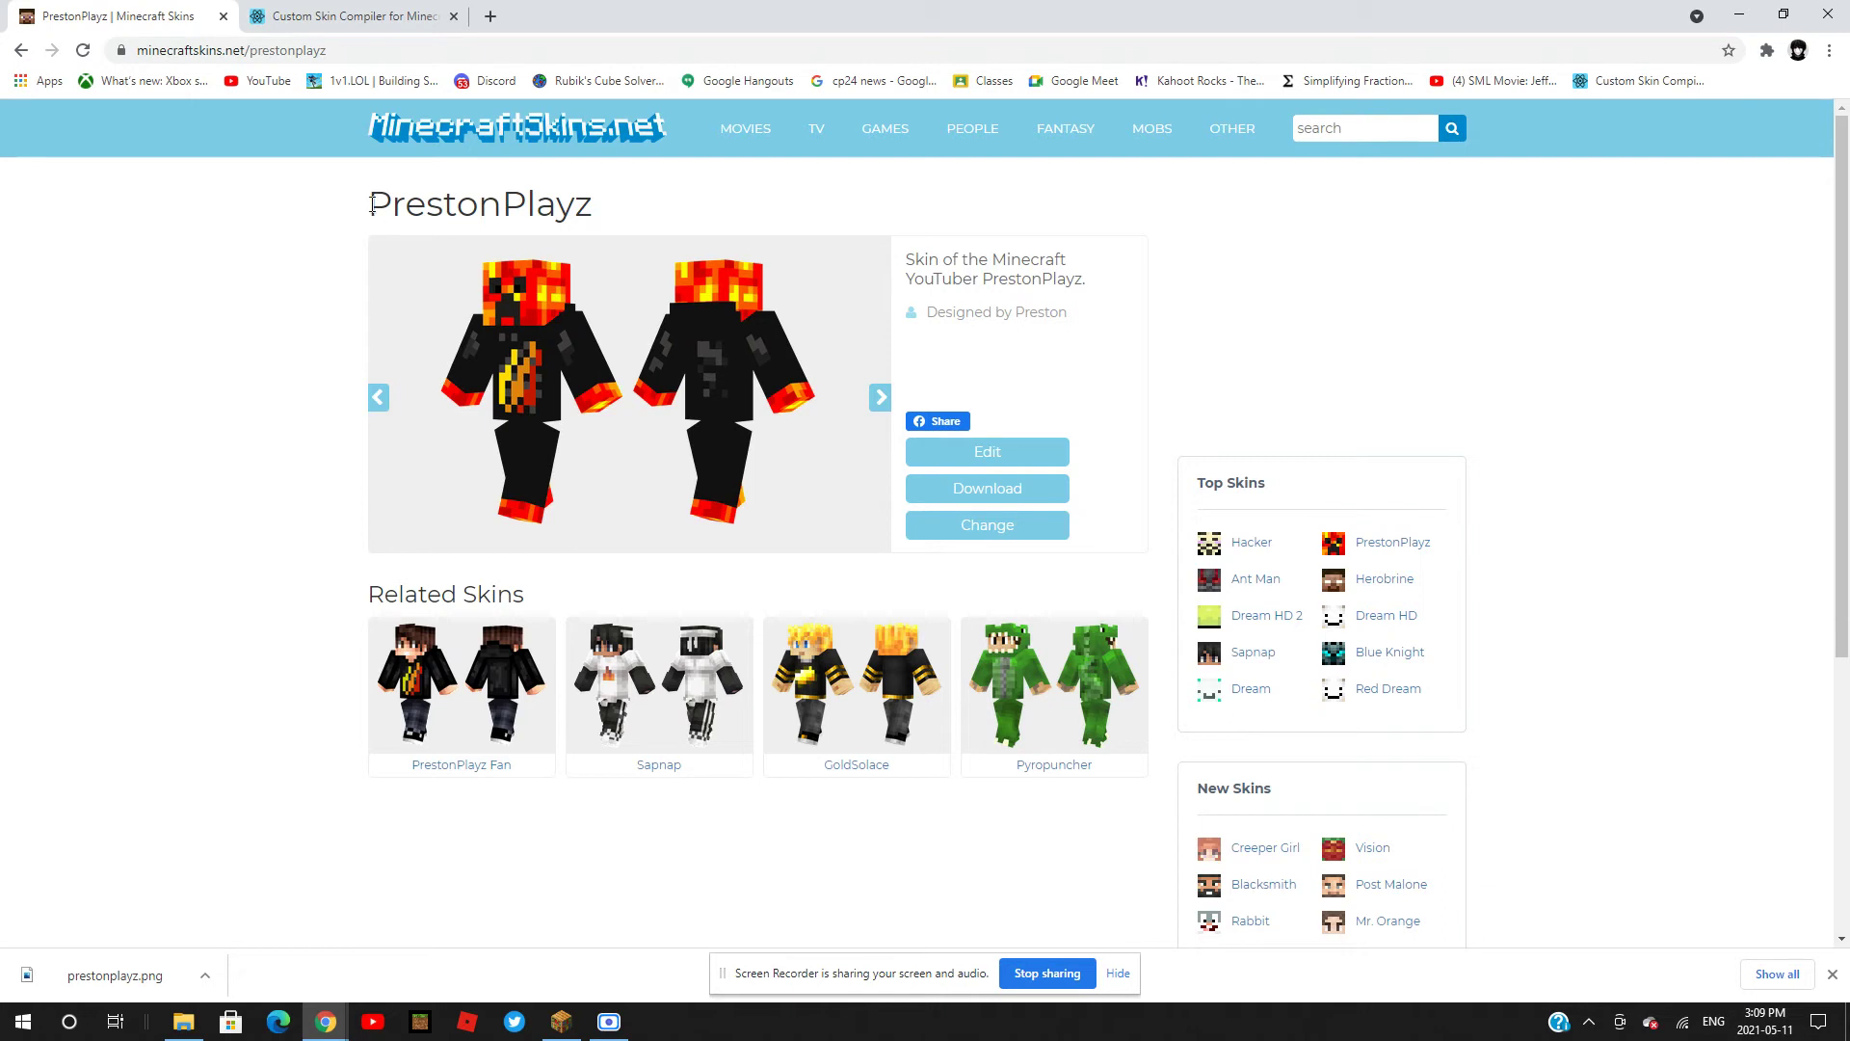
click(412, 14)
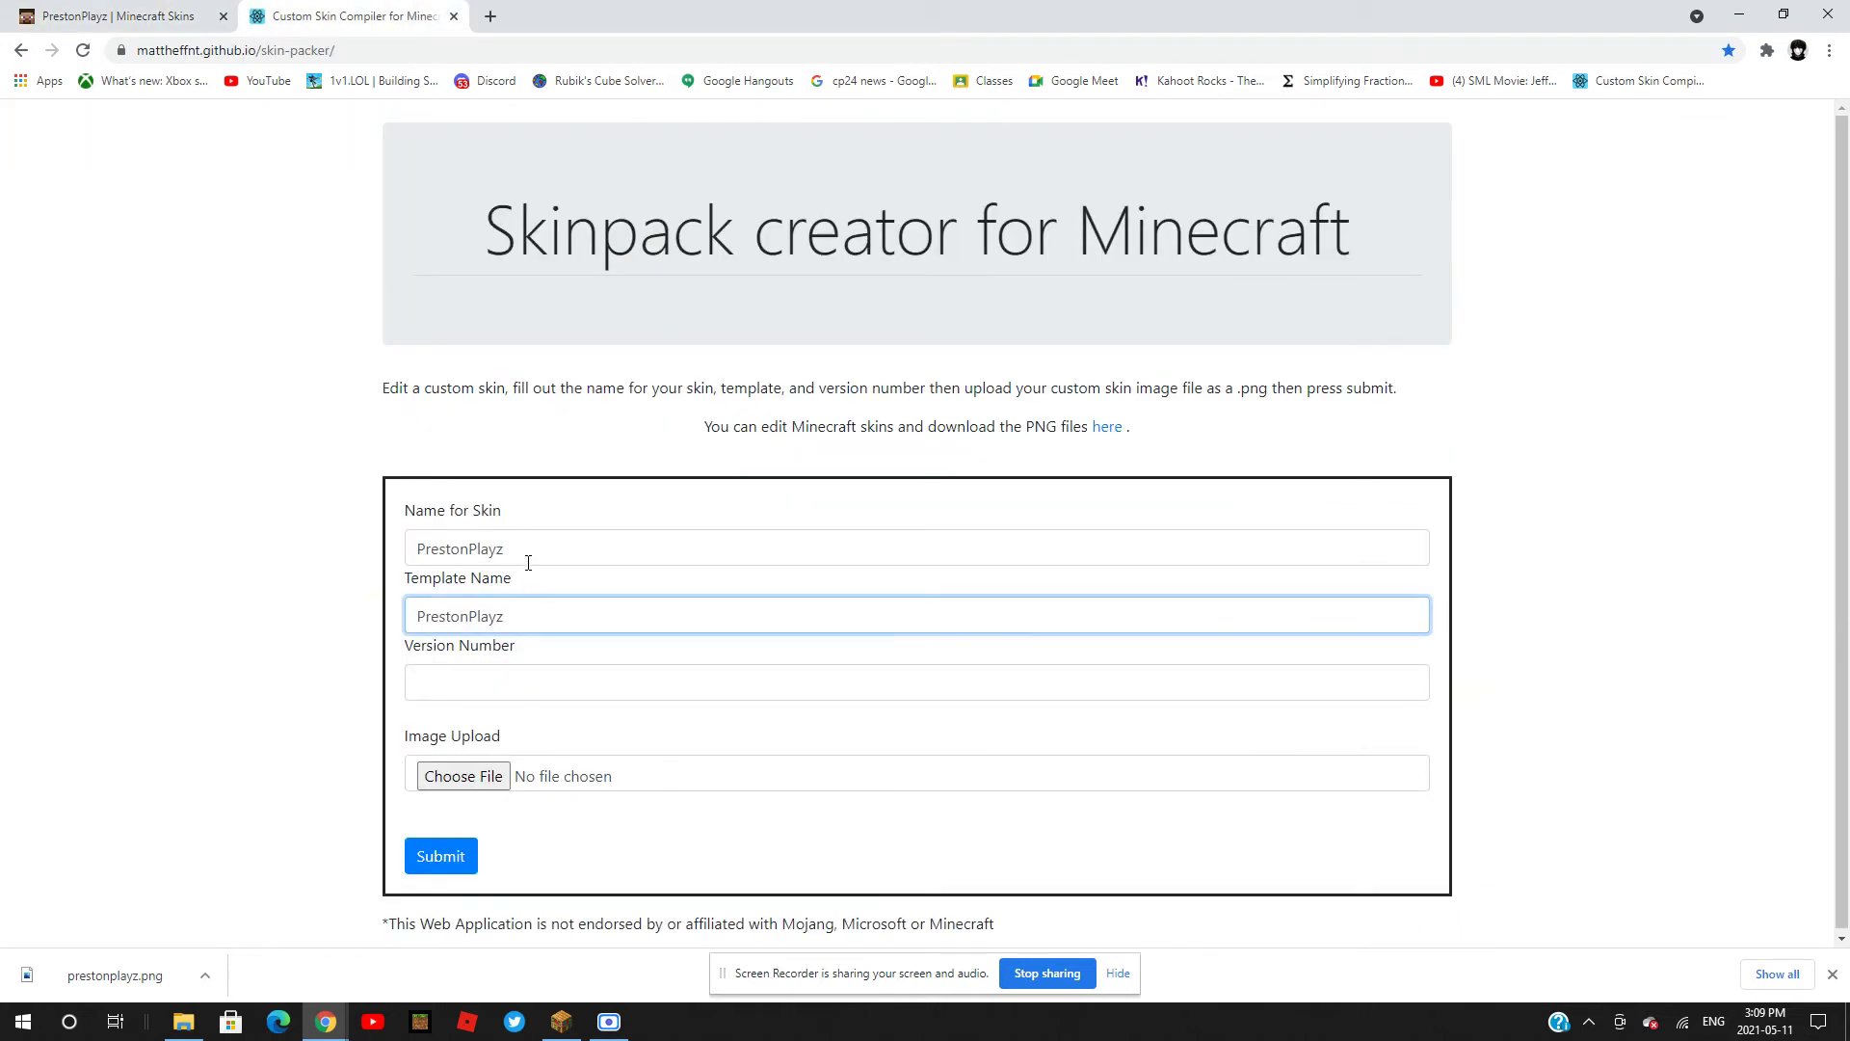
- Enter version number 1.0 and attach prestonplayz.png as the skin image
click(476, 679)
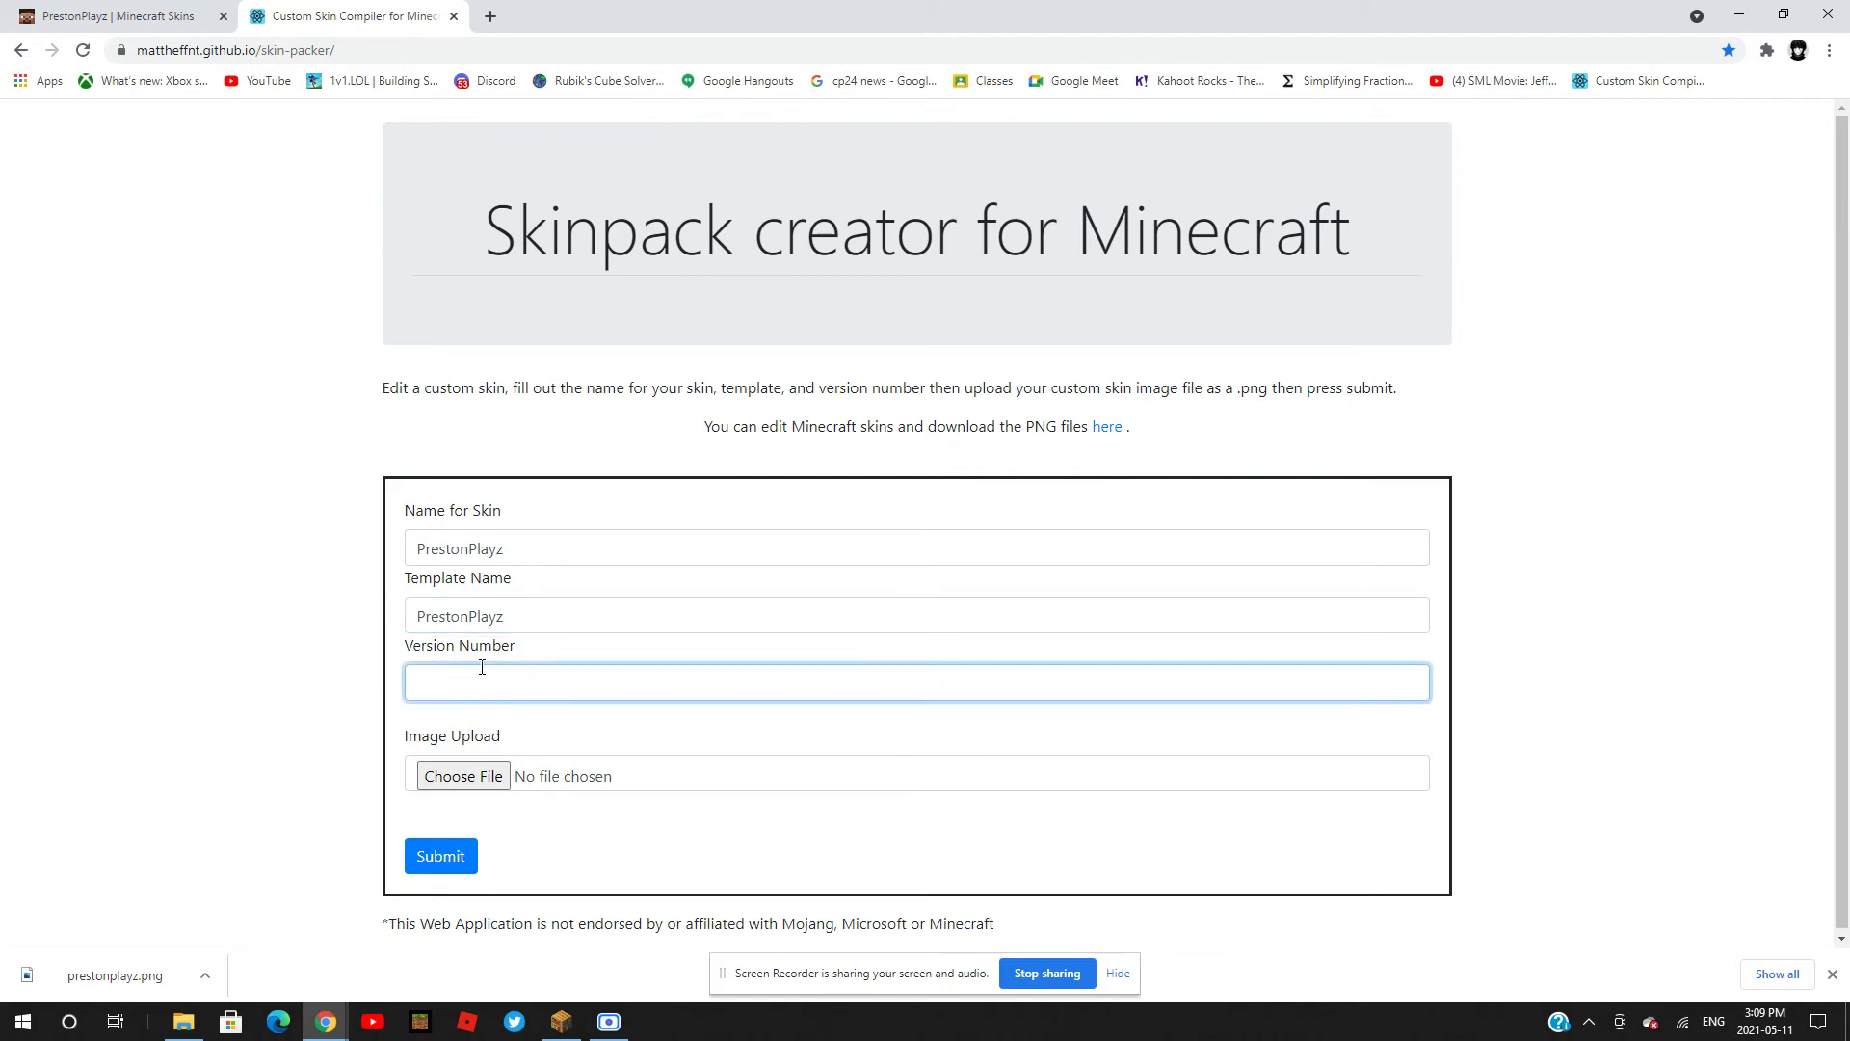
text(1.0)
click(479, 777)
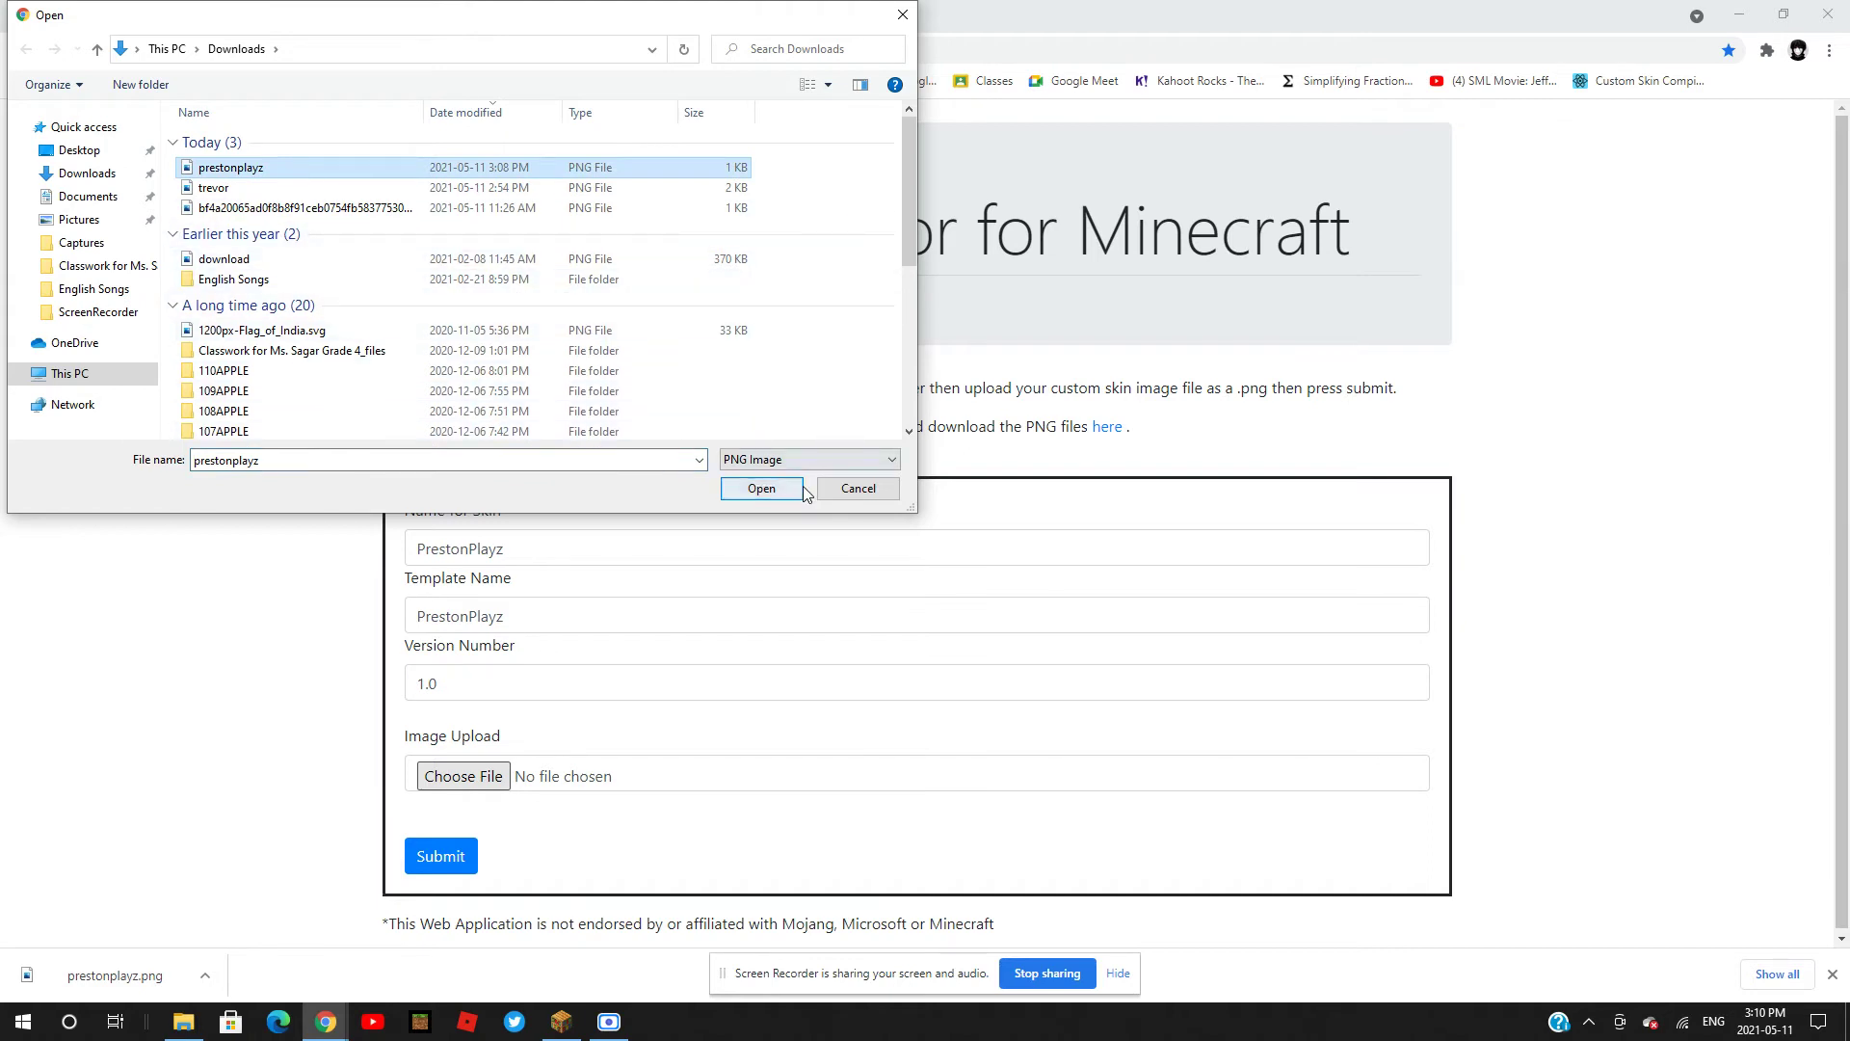
click(761, 489)
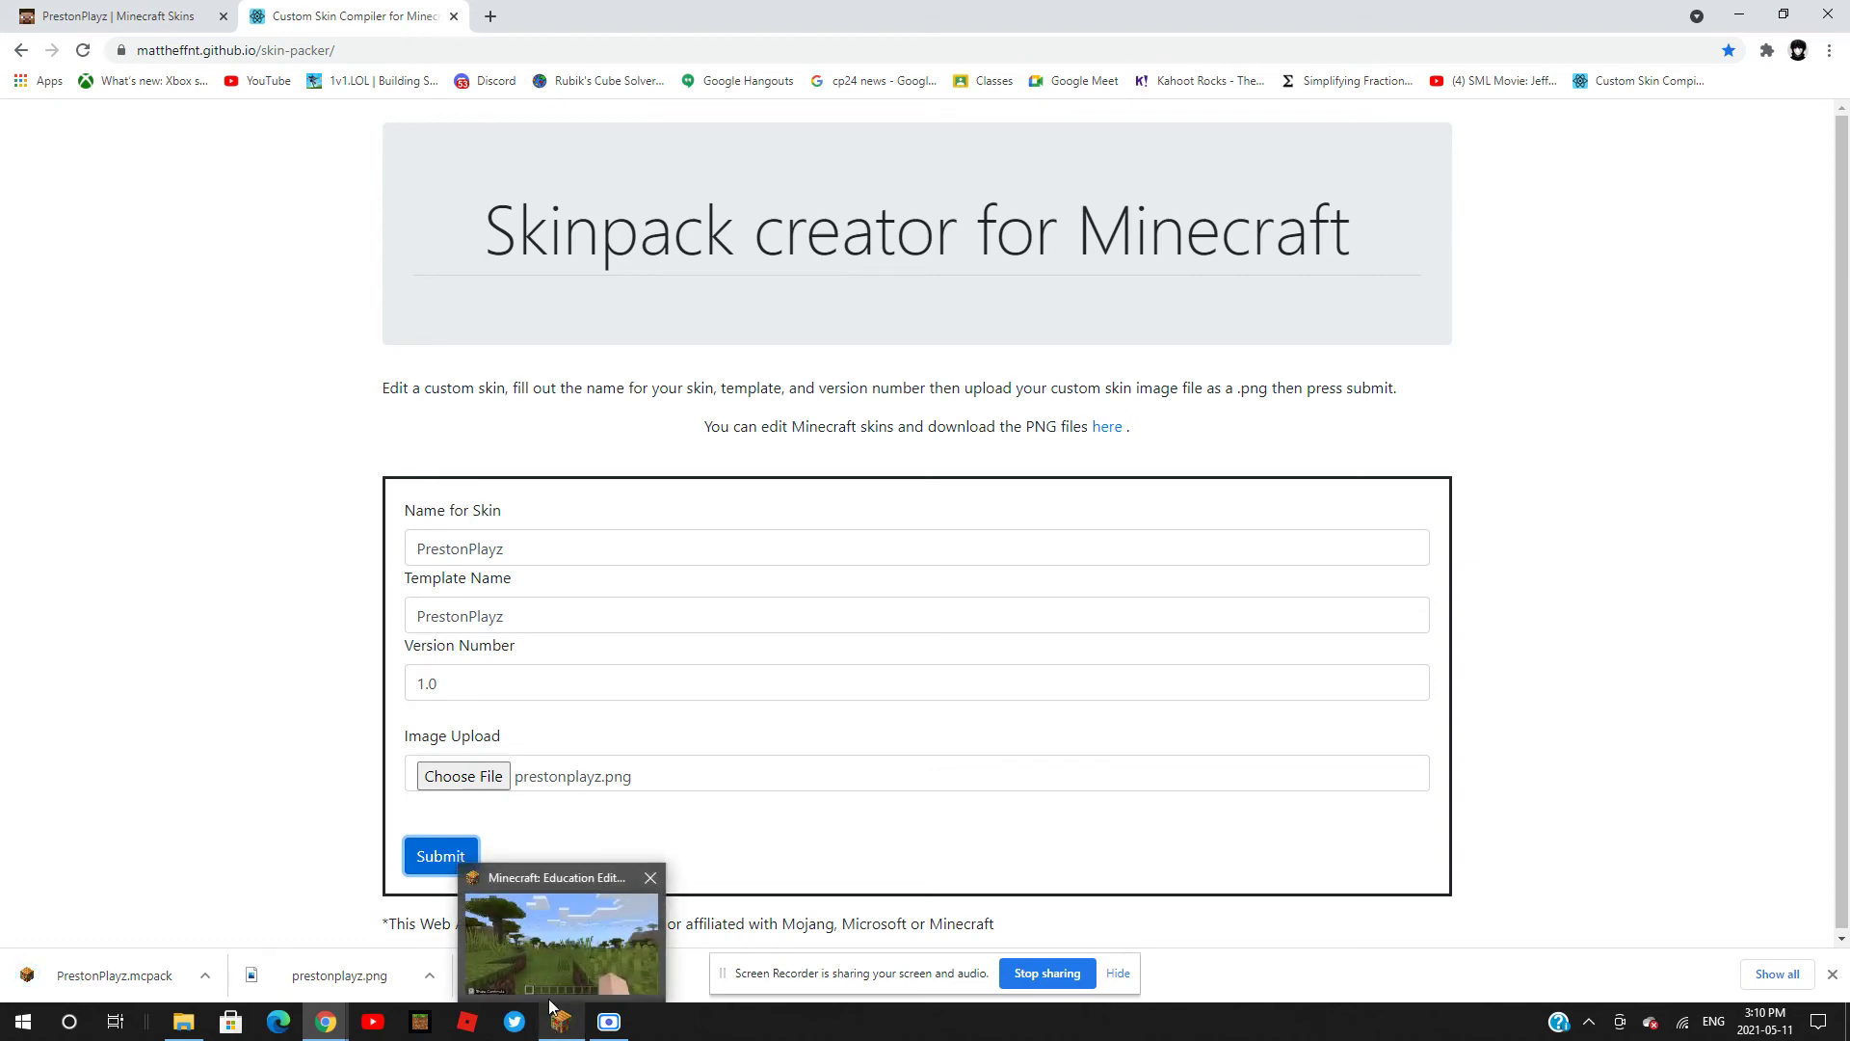
- Switch to Minecraft, save and exit the savanna world, and return to the title menu
click(553, 1003)
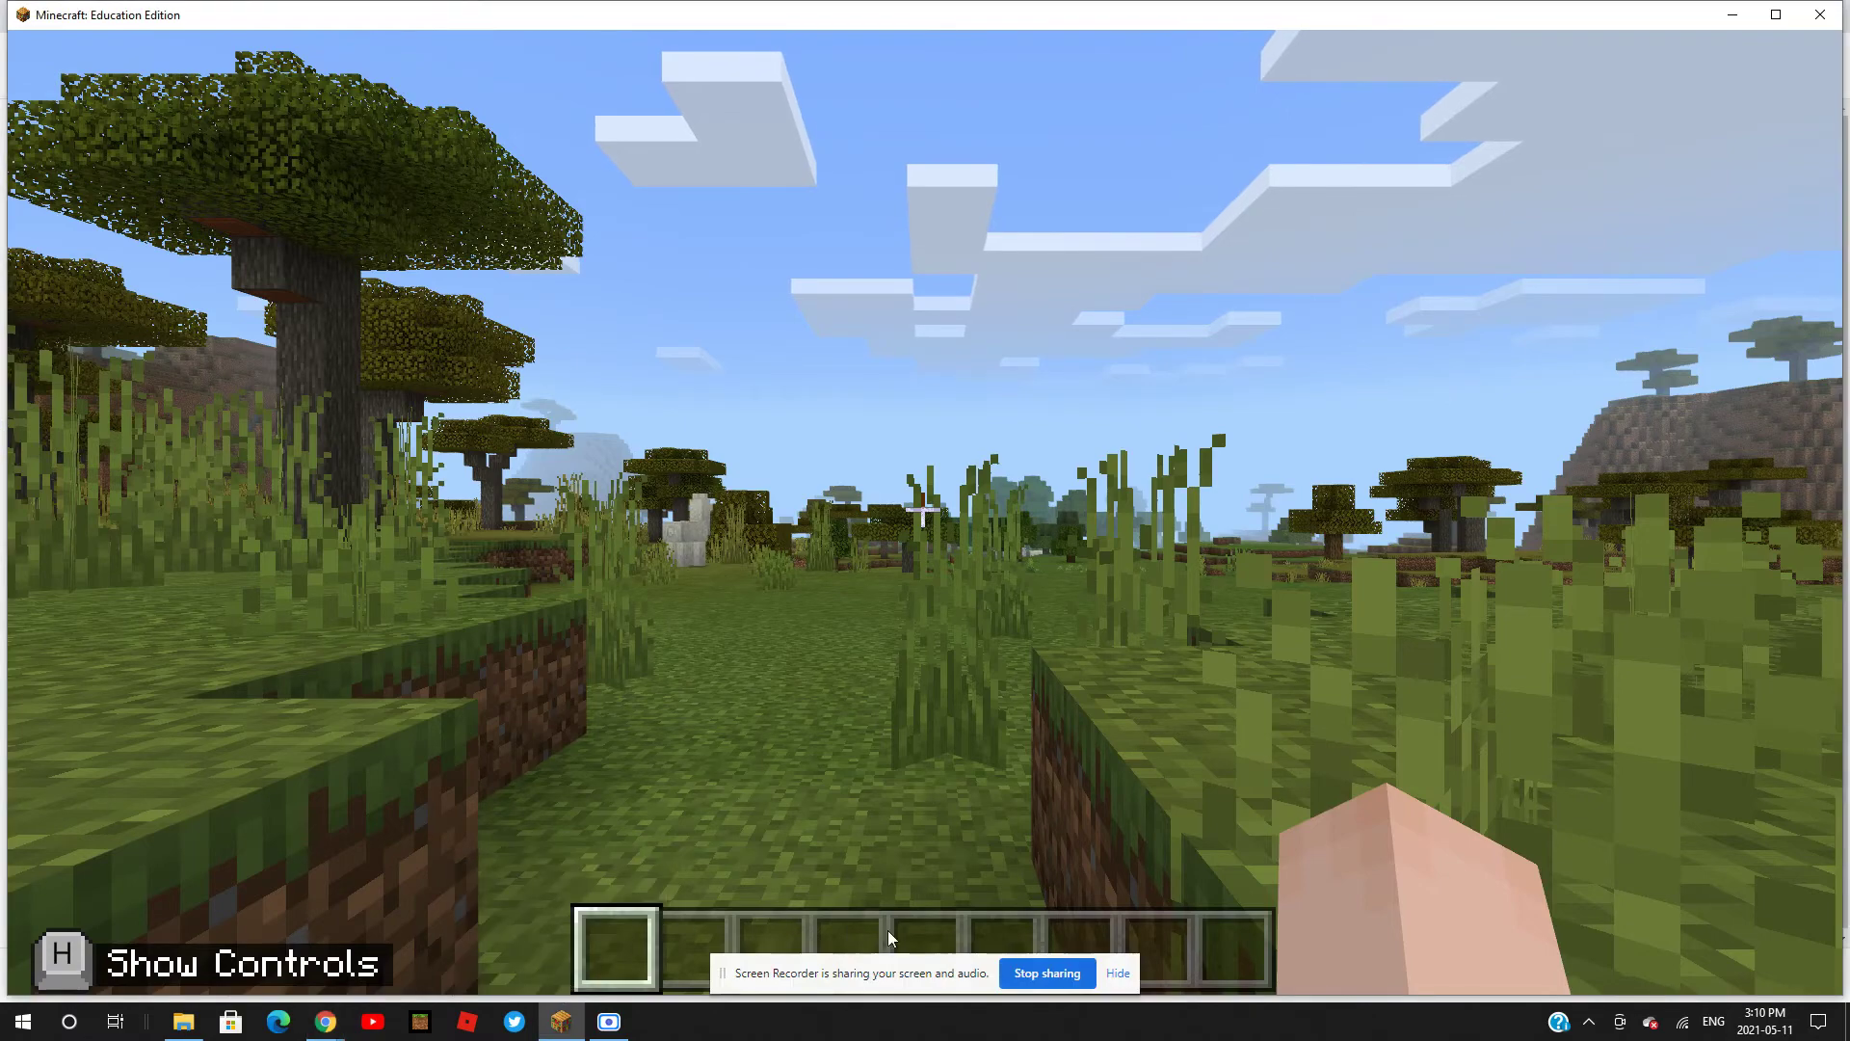
key(Escape)
key(Escape)
key(Escape)
click(682, 499)
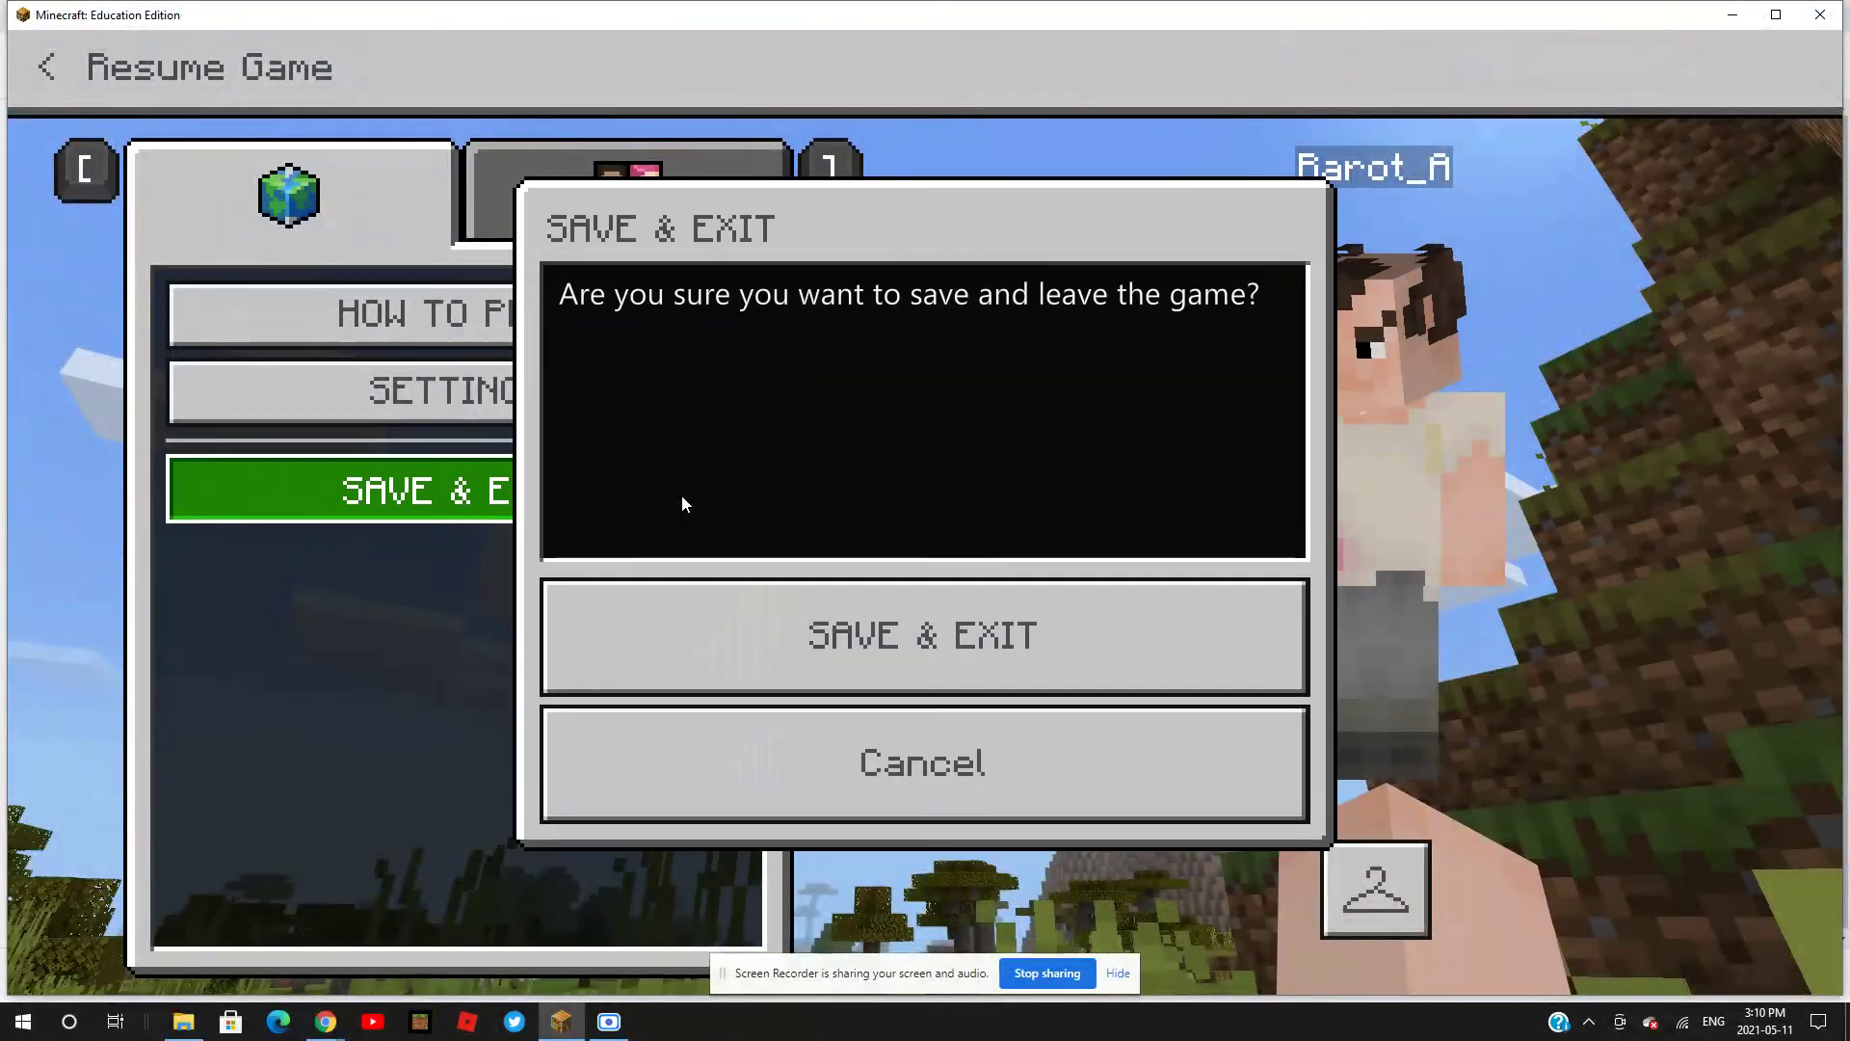
click(786, 624)
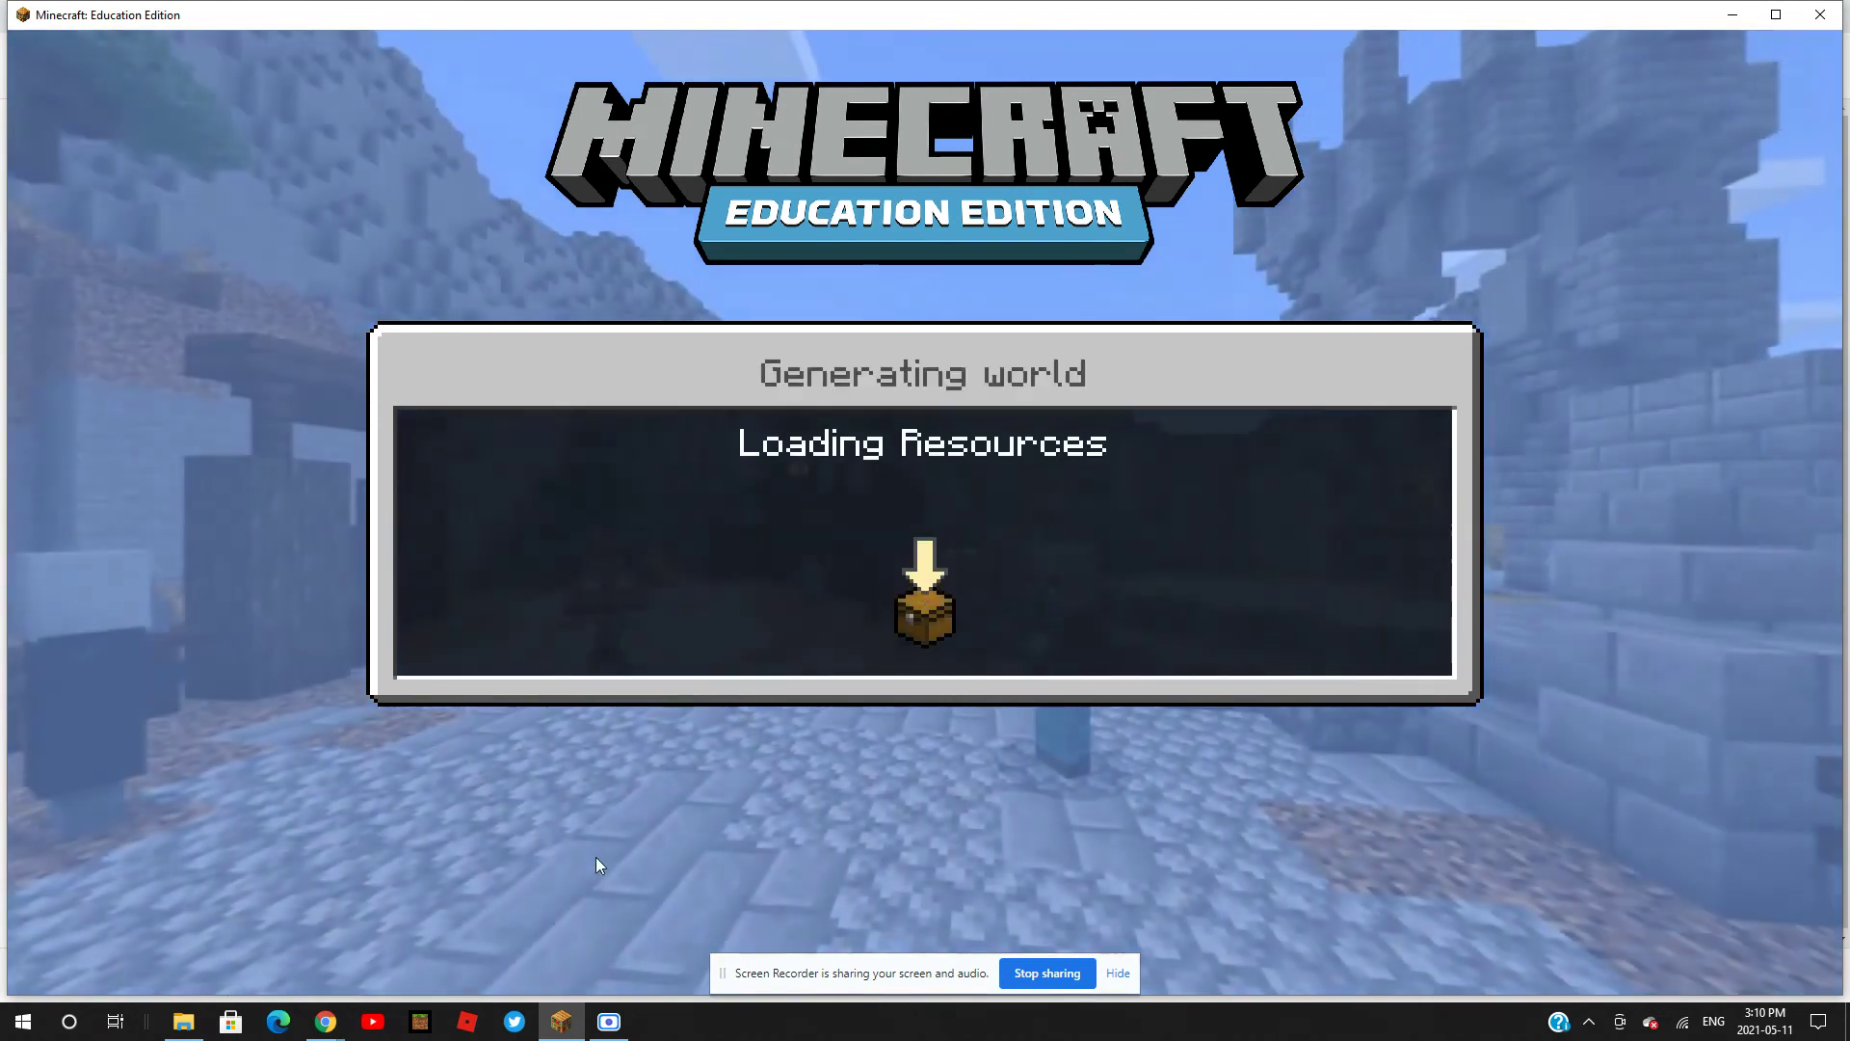
key(Escape)
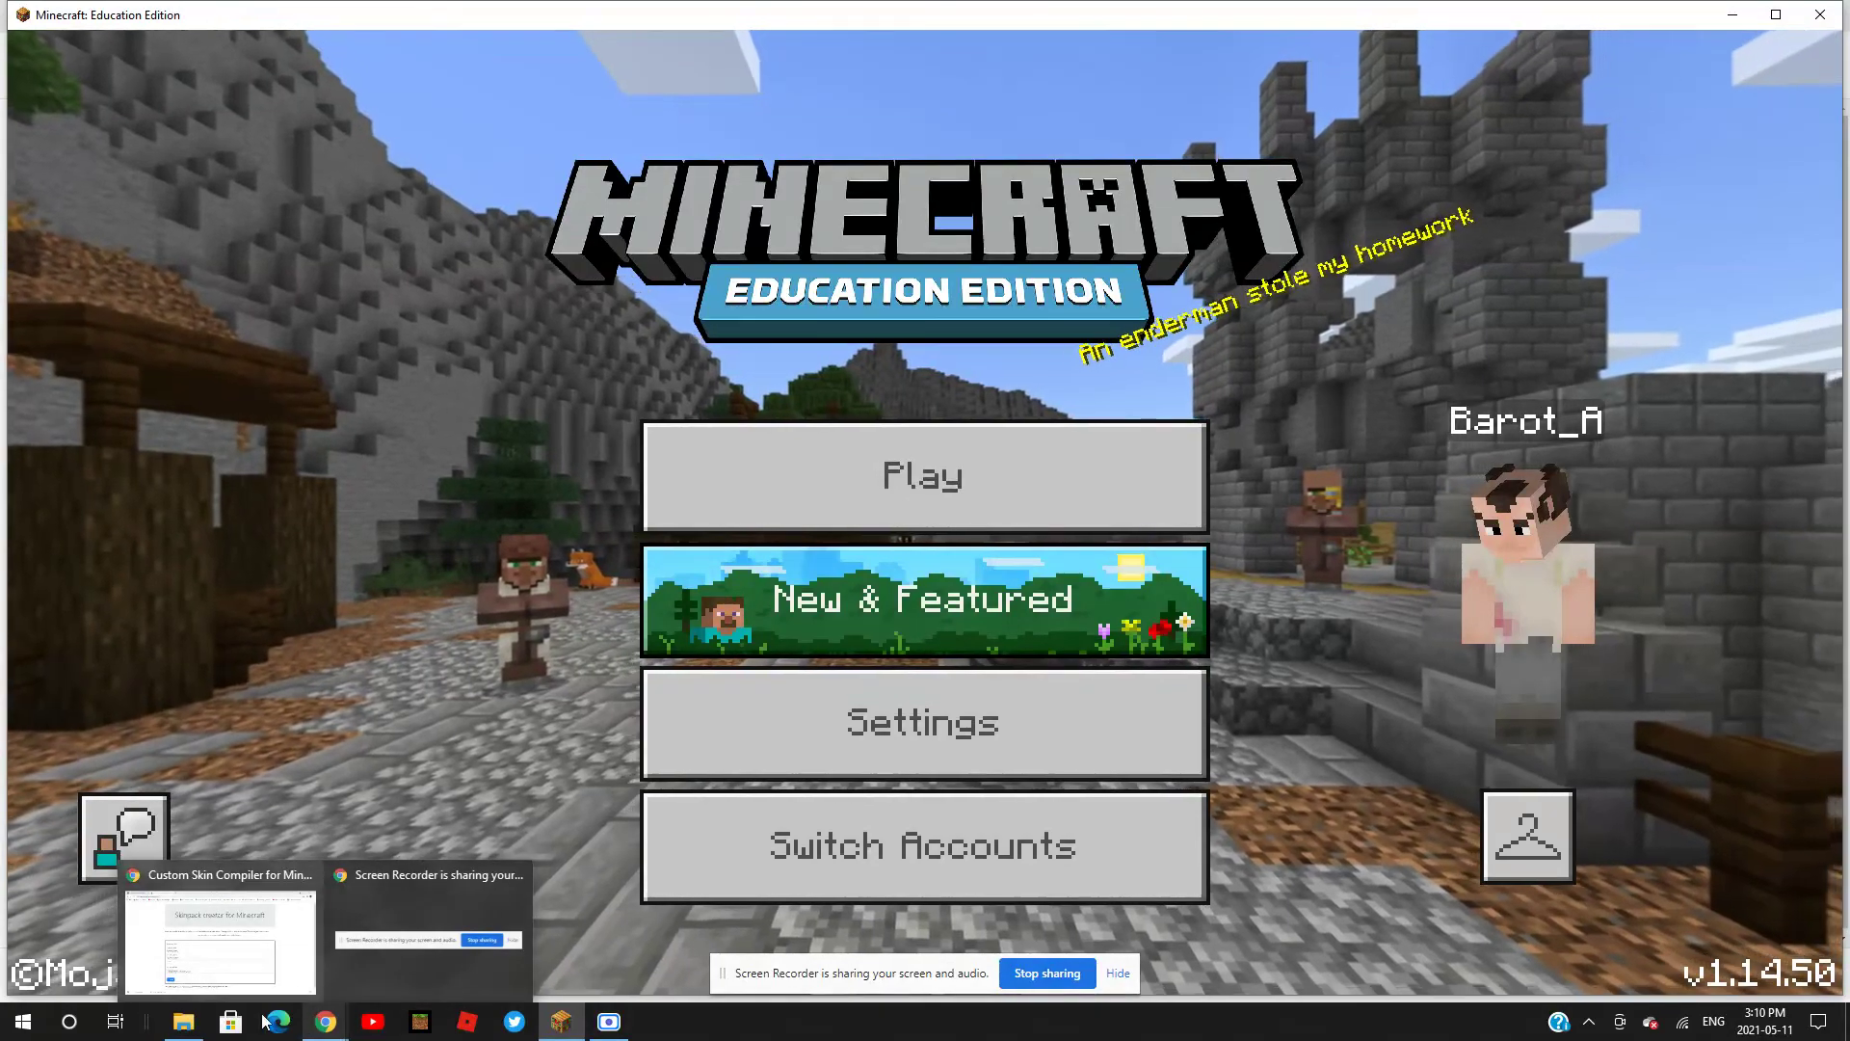
- Open the downloaded PrestonPlayz.mcpack from Chrome so Minecraft imports it
mouse_move(188, 1027)
mouse_move(327, 1029)
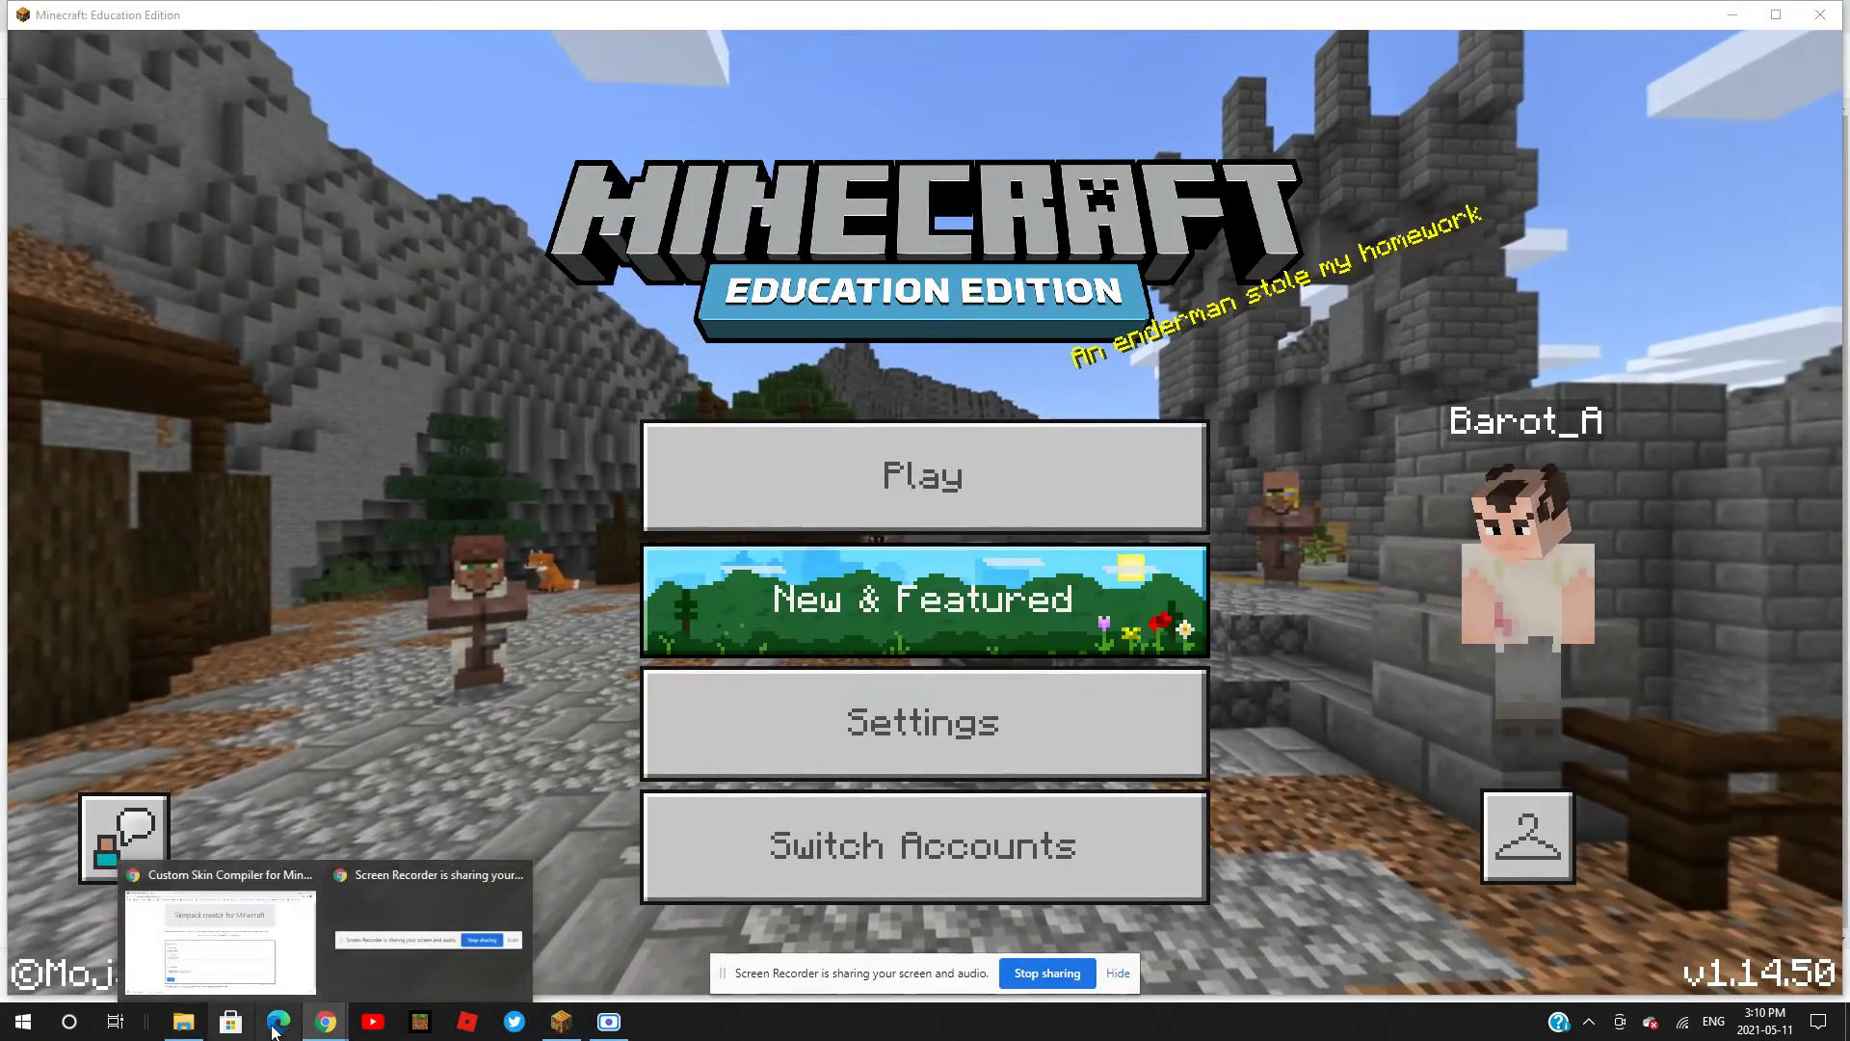
click(270, 975)
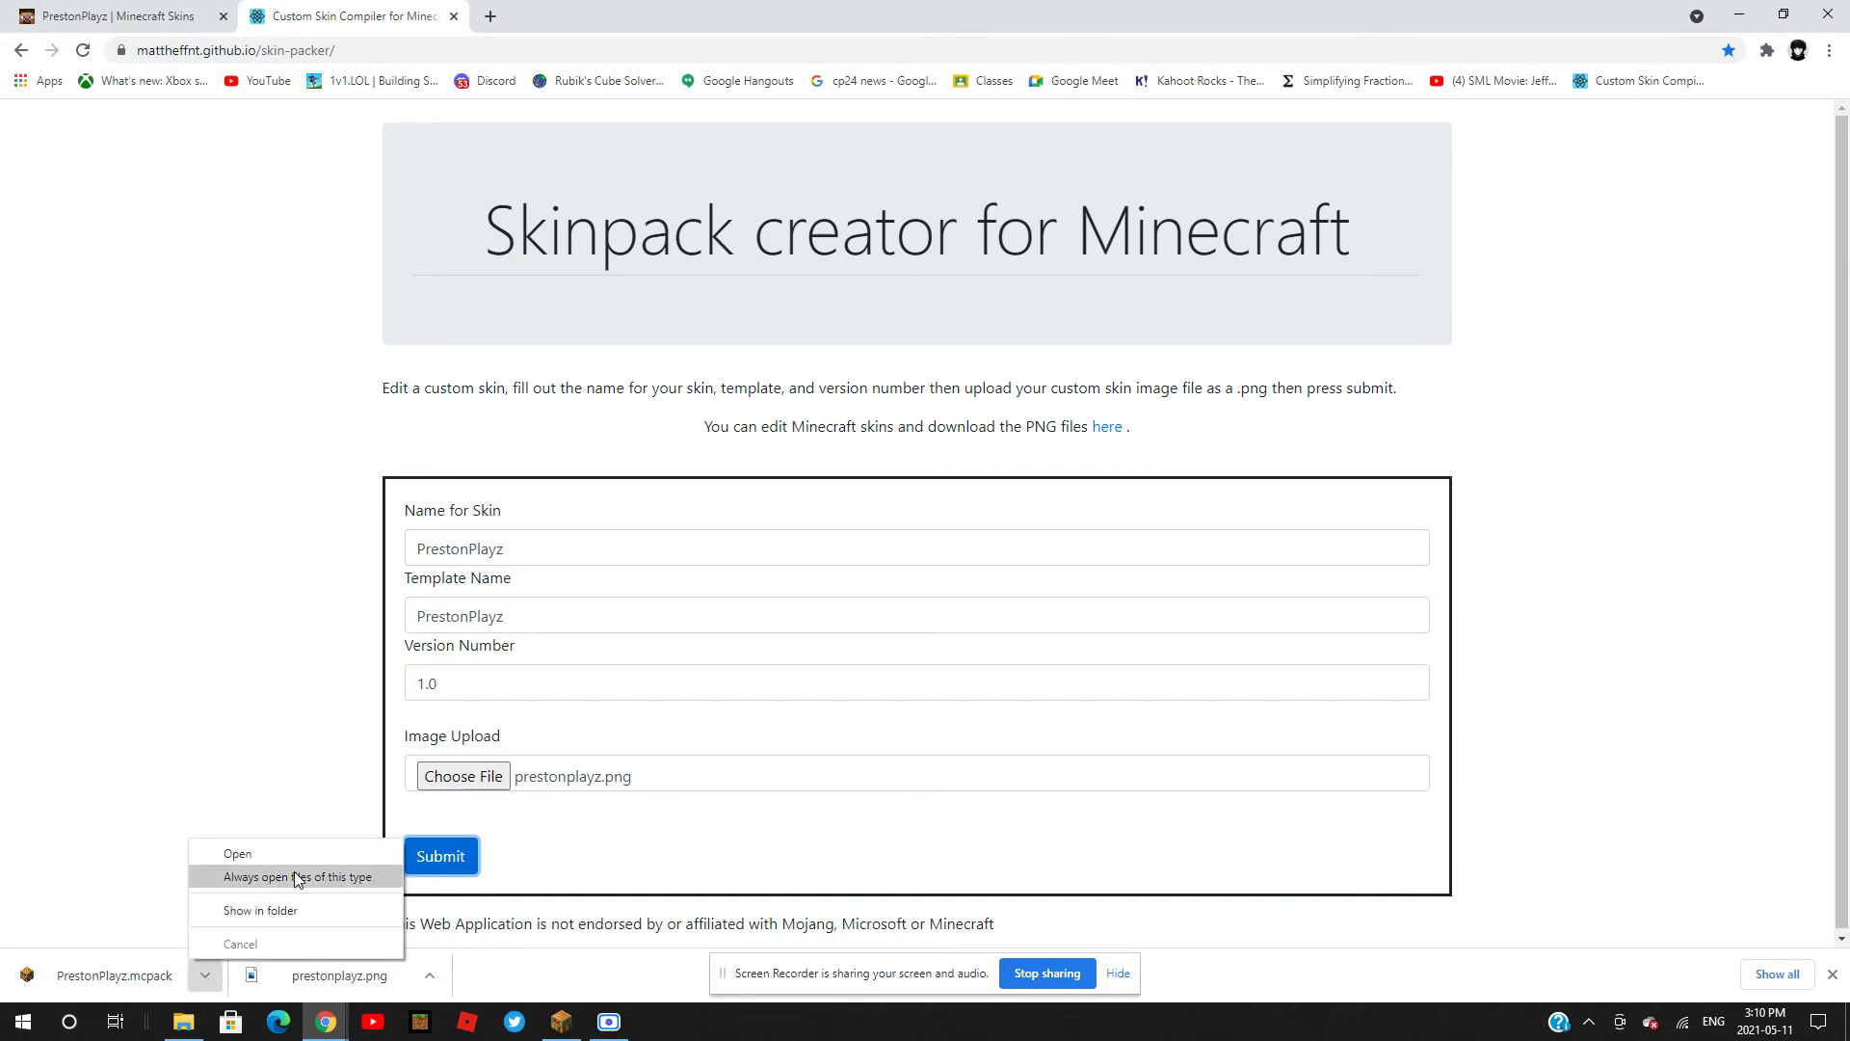
click(287, 852)
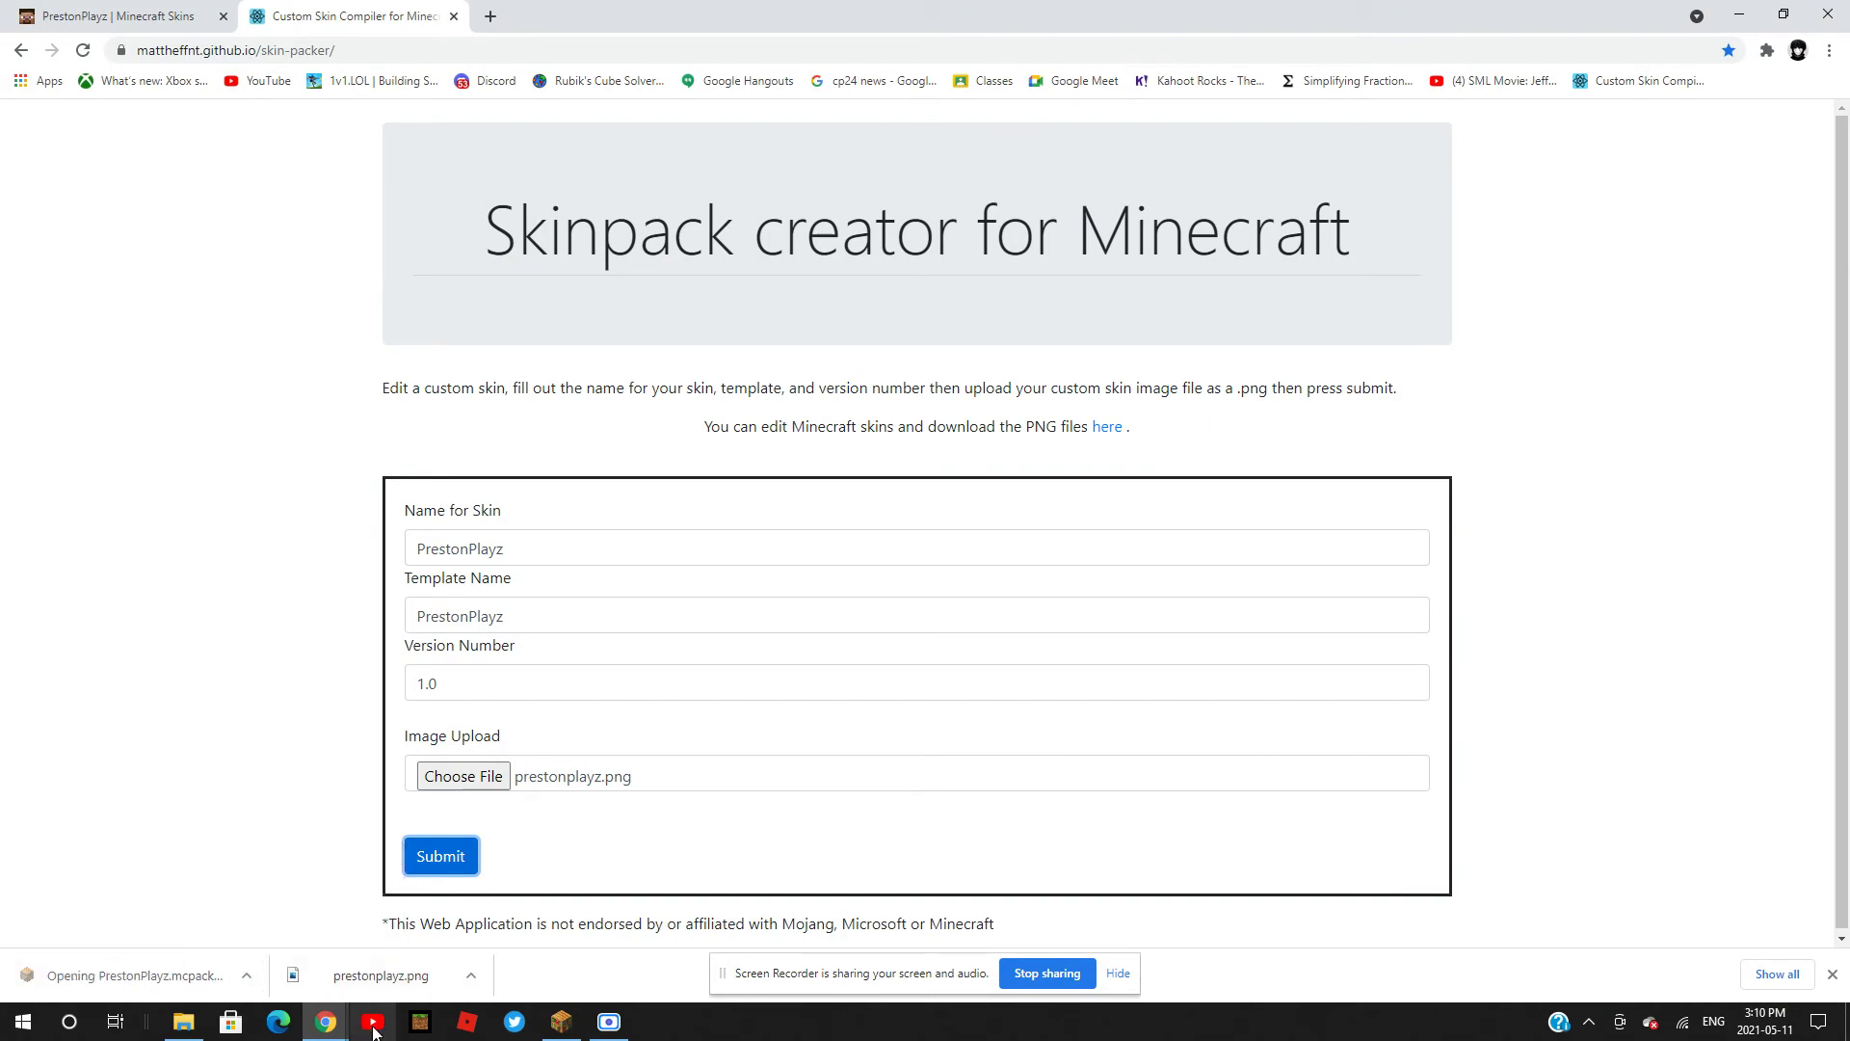
click(558, 1030)
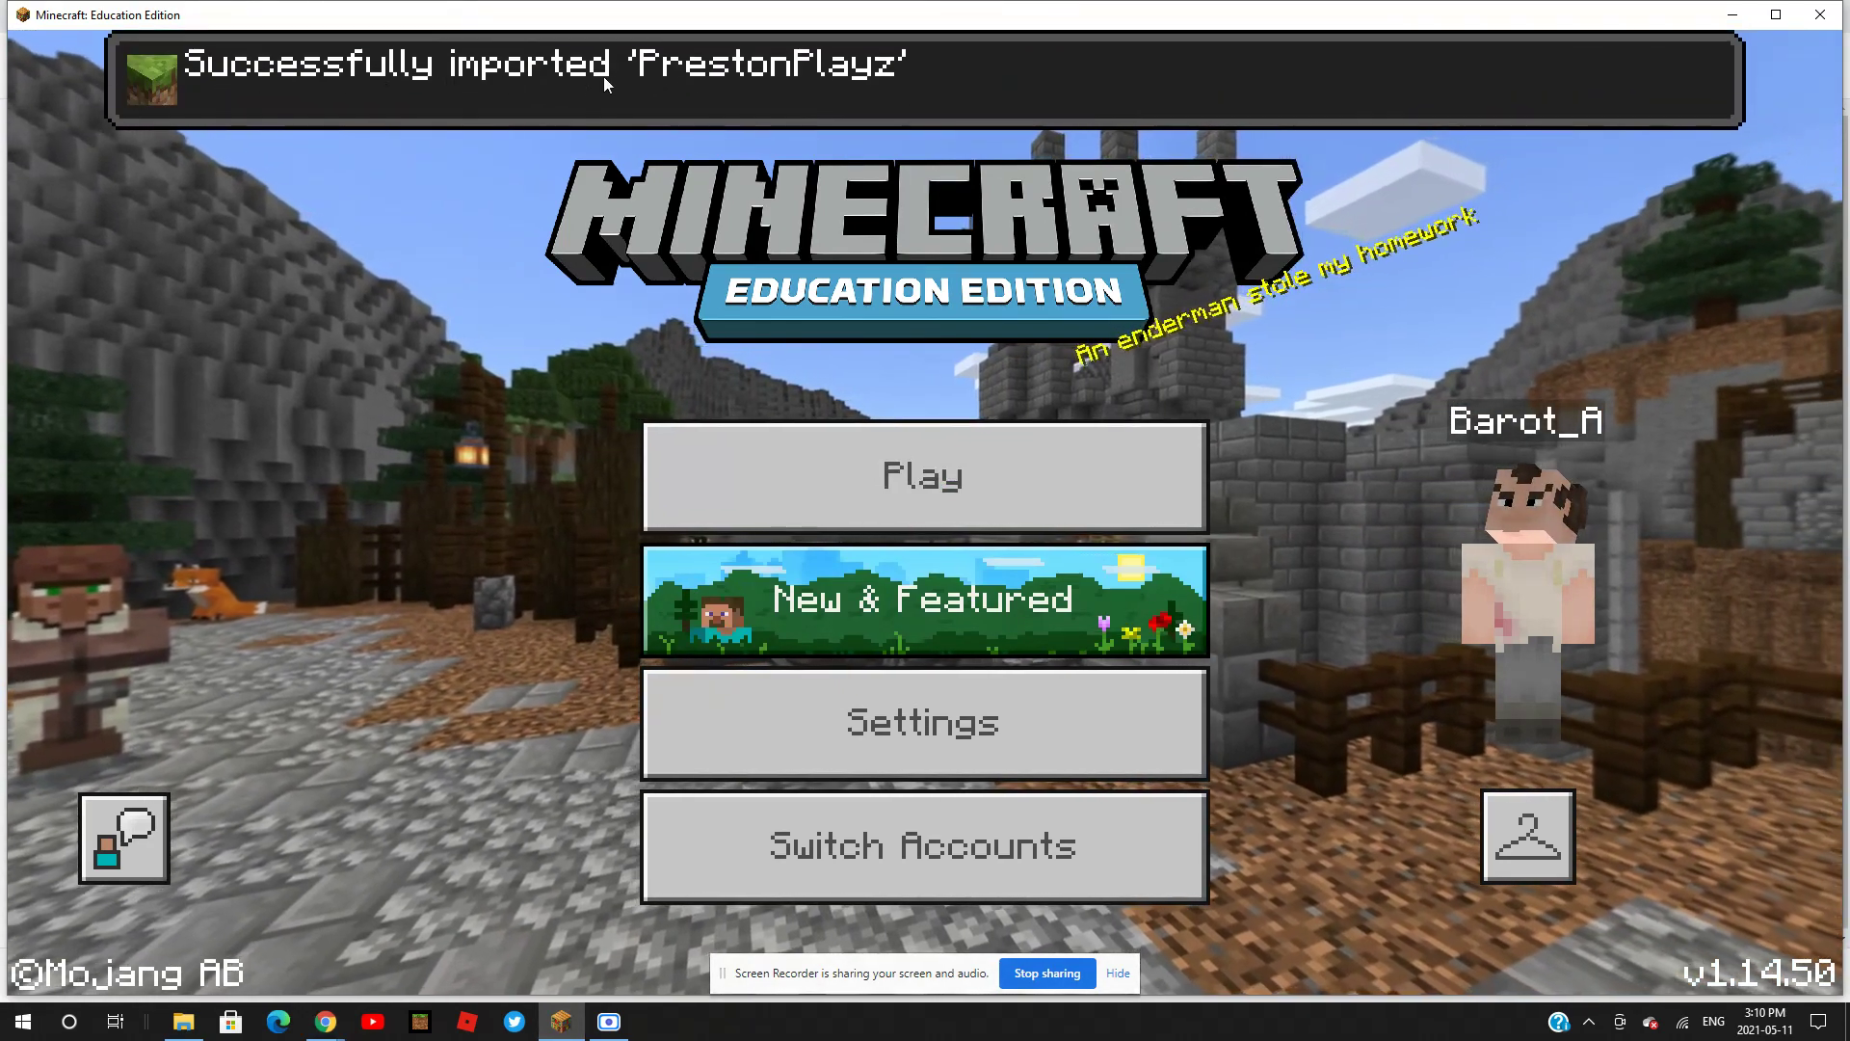
- In the skin chooser, scroll to the PrestonPlayz pack, select its skin and confirm
click(1542, 838)
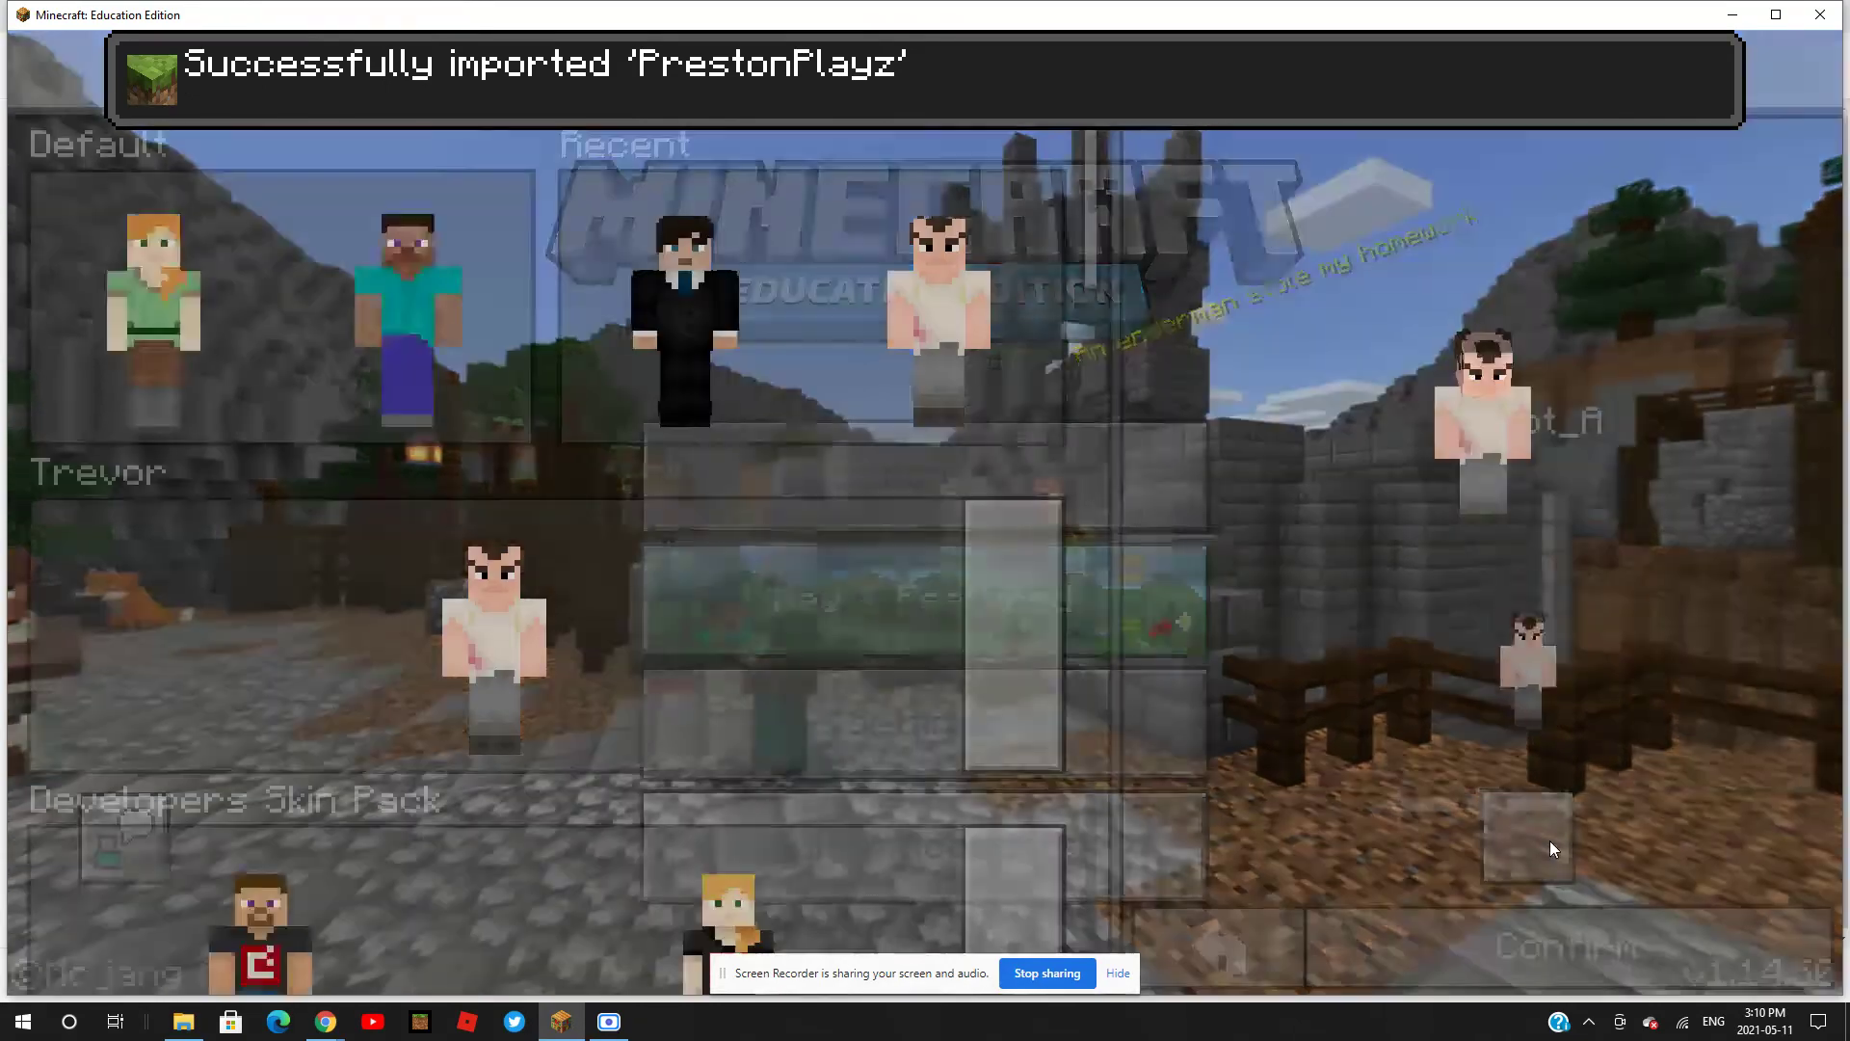
scroll(690, 656, down, 5)
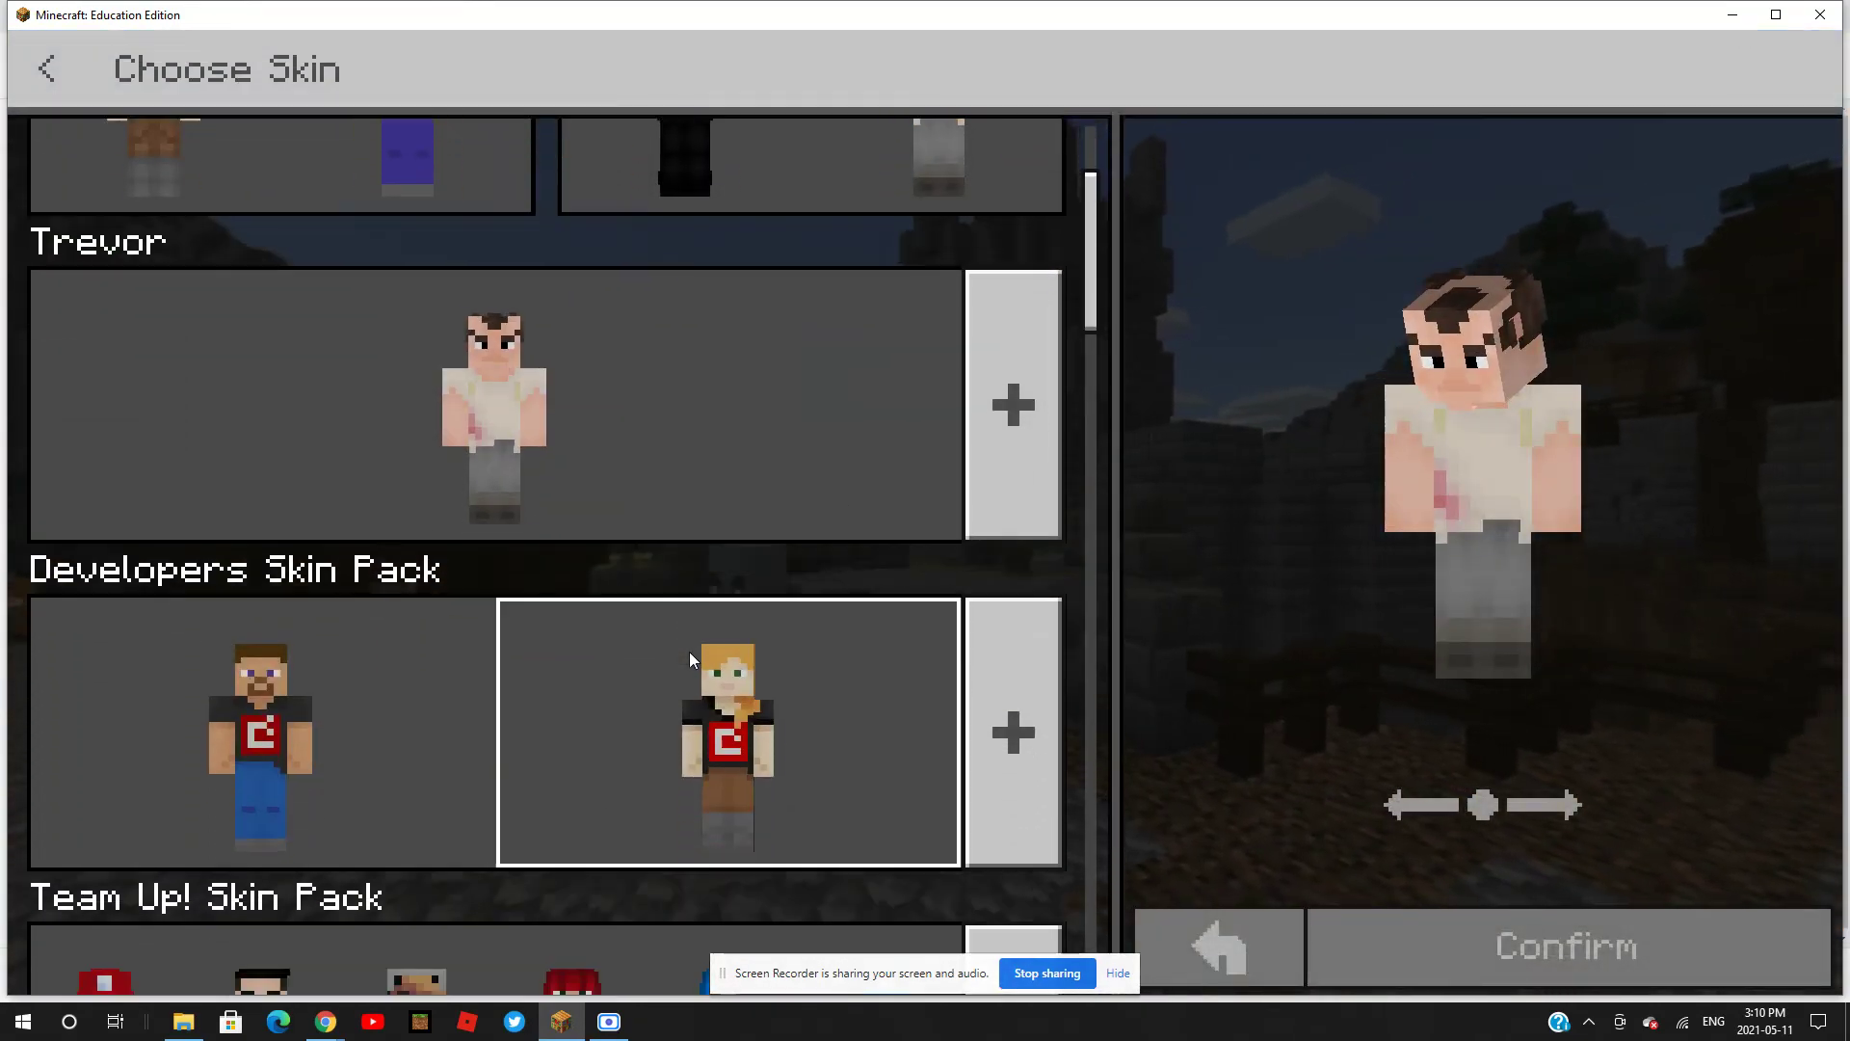
scroll(690, 651, down, 10)
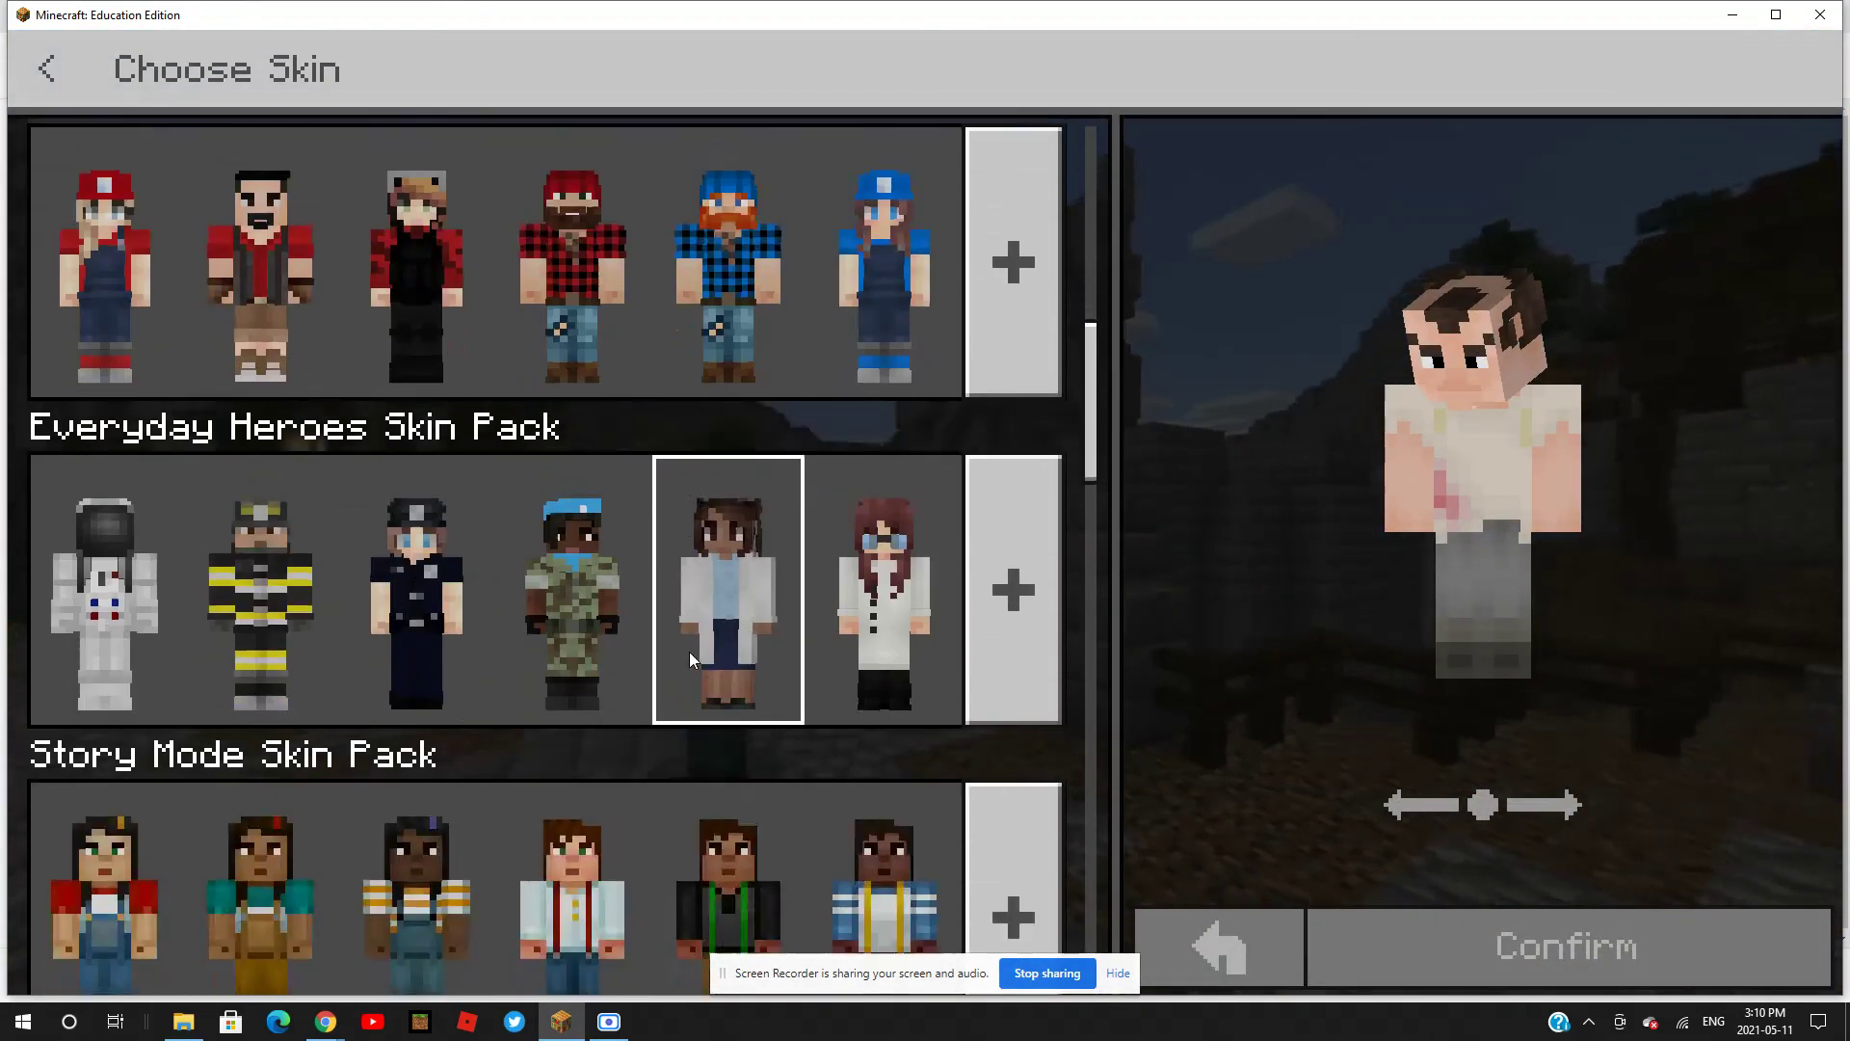
scroll(726, 696, down, 10)
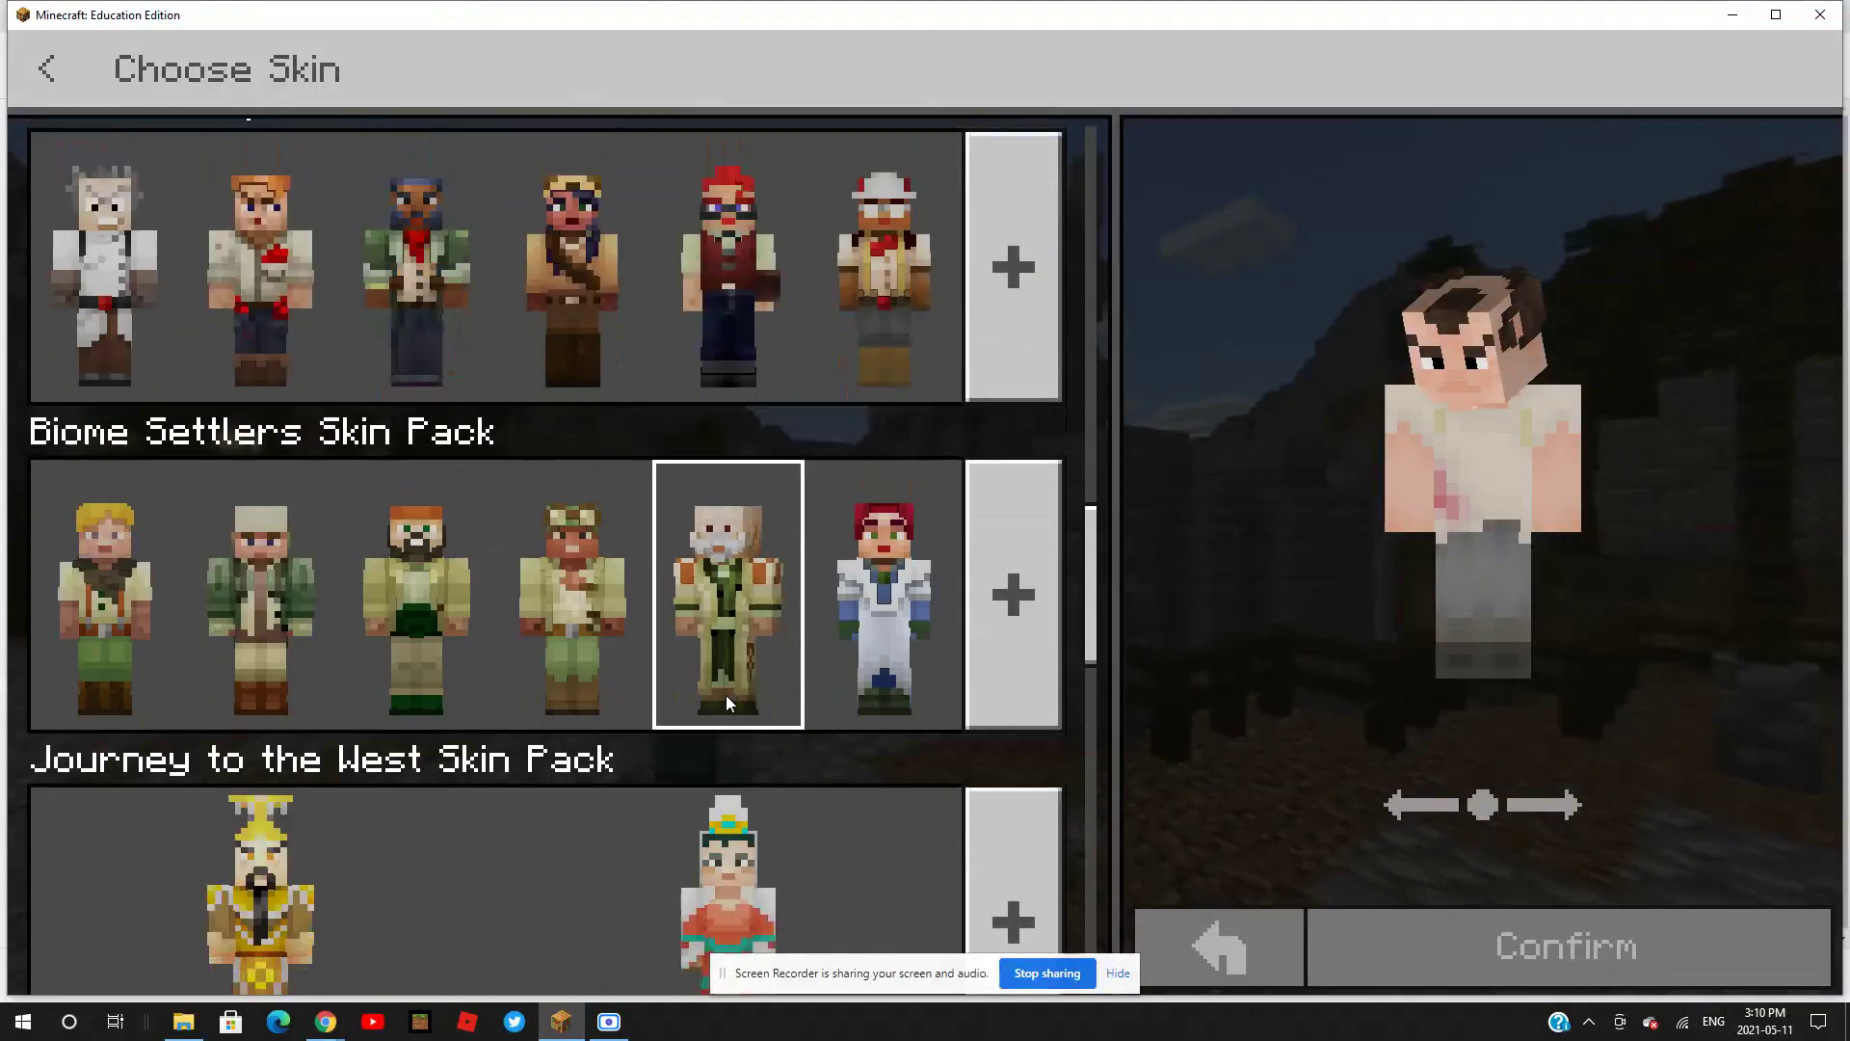
scroll(726, 696, down, 10)
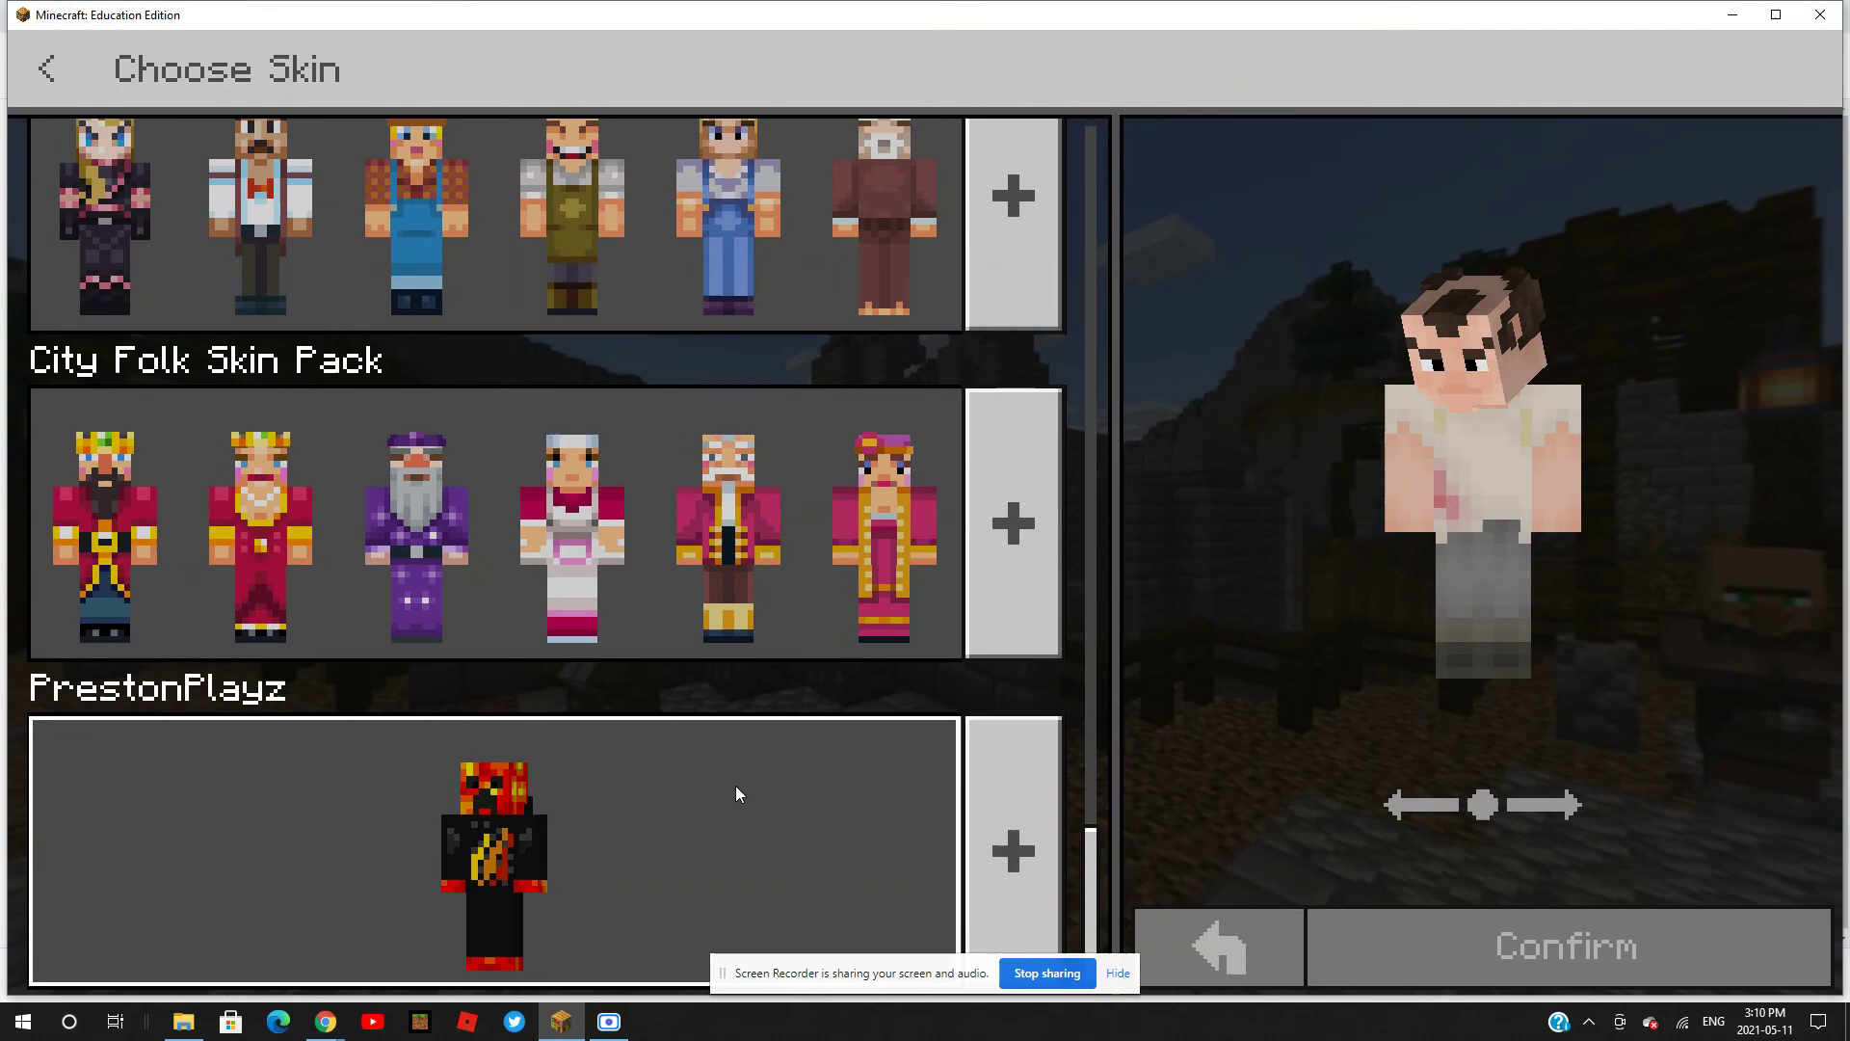
click(706, 866)
click(1551, 950)
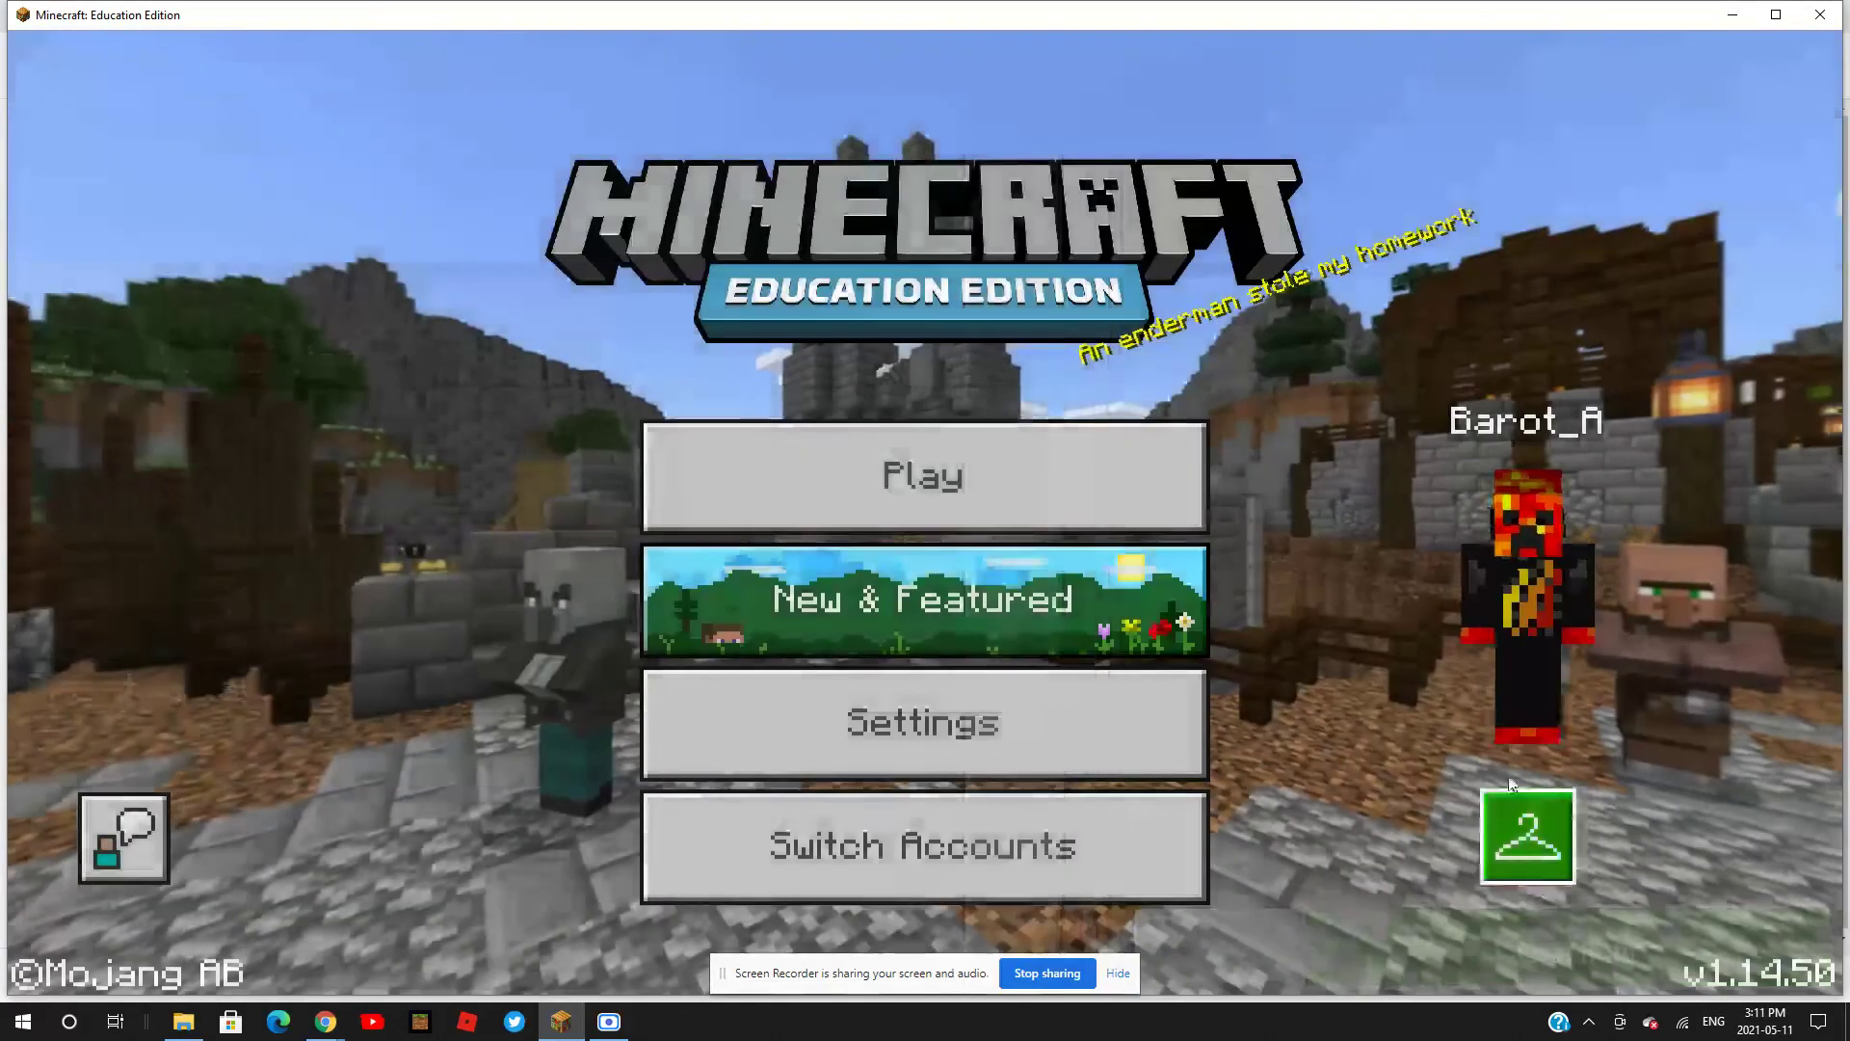
- Bring the Scre.io Screen Recorder window in front of Minecraft
click(609, 1021)
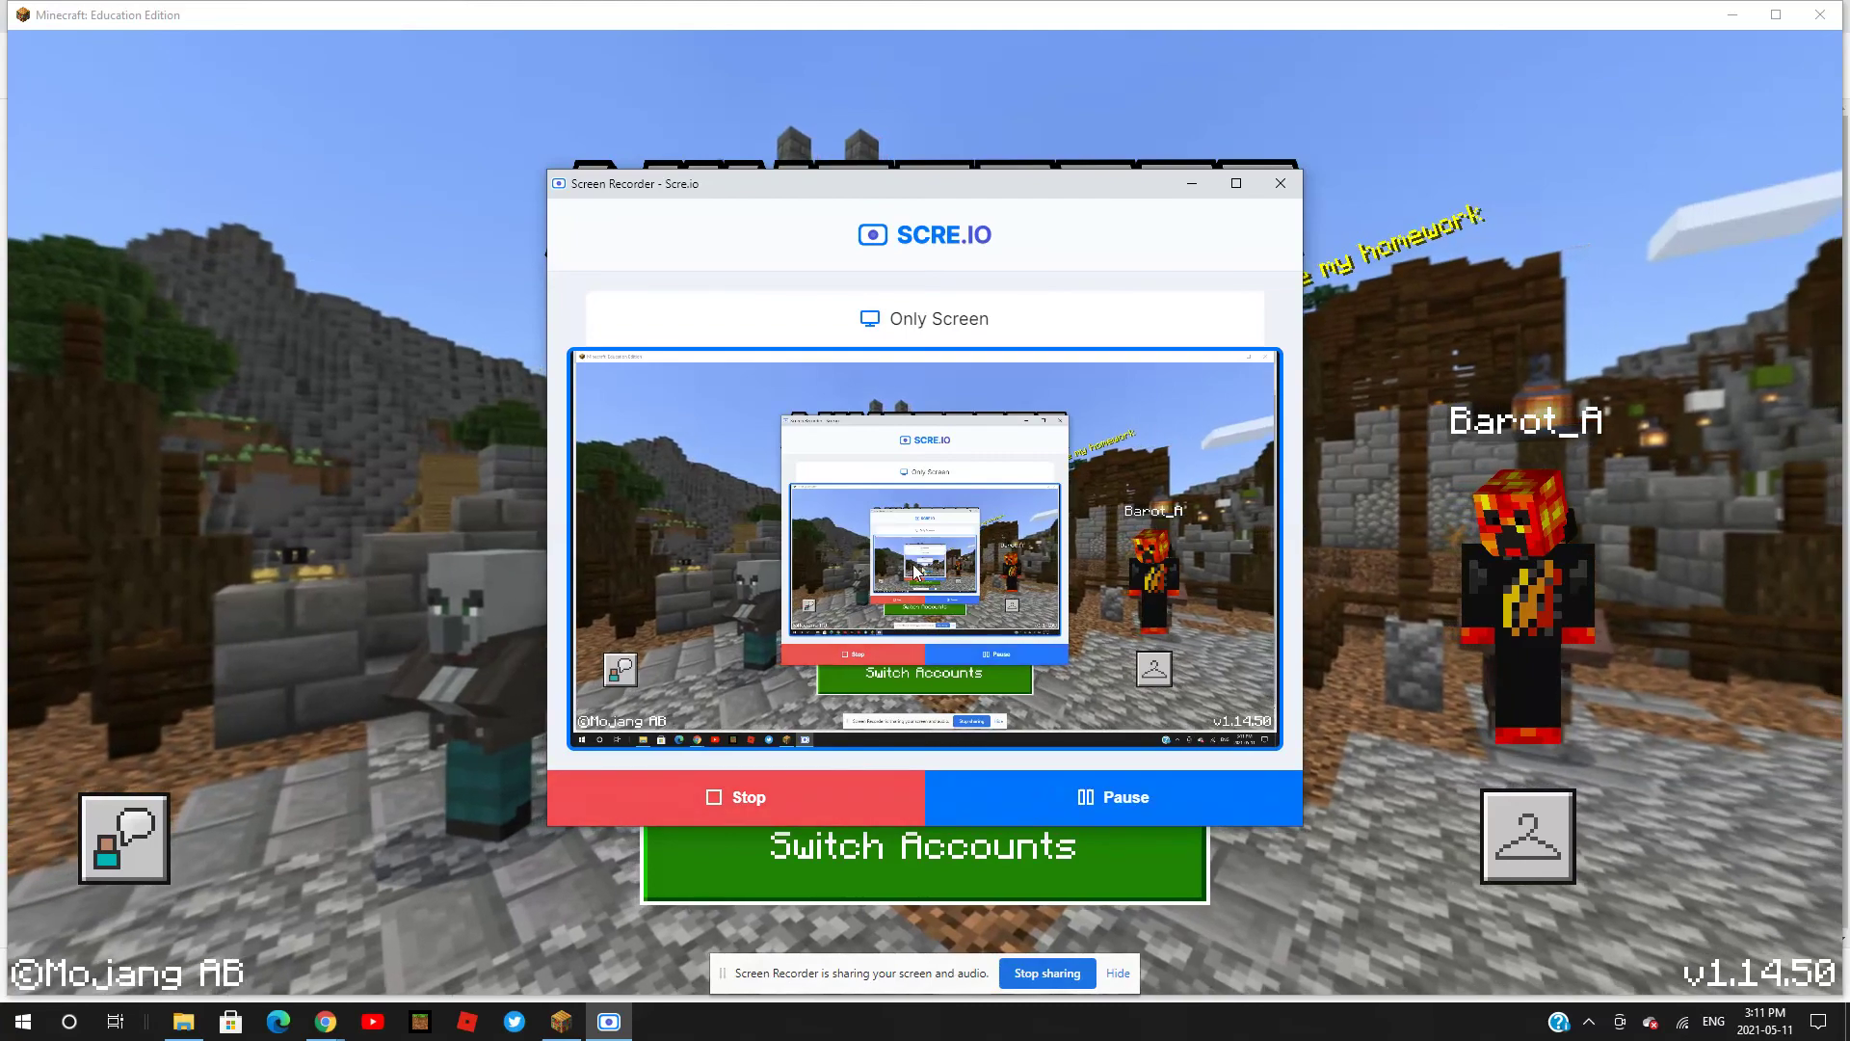